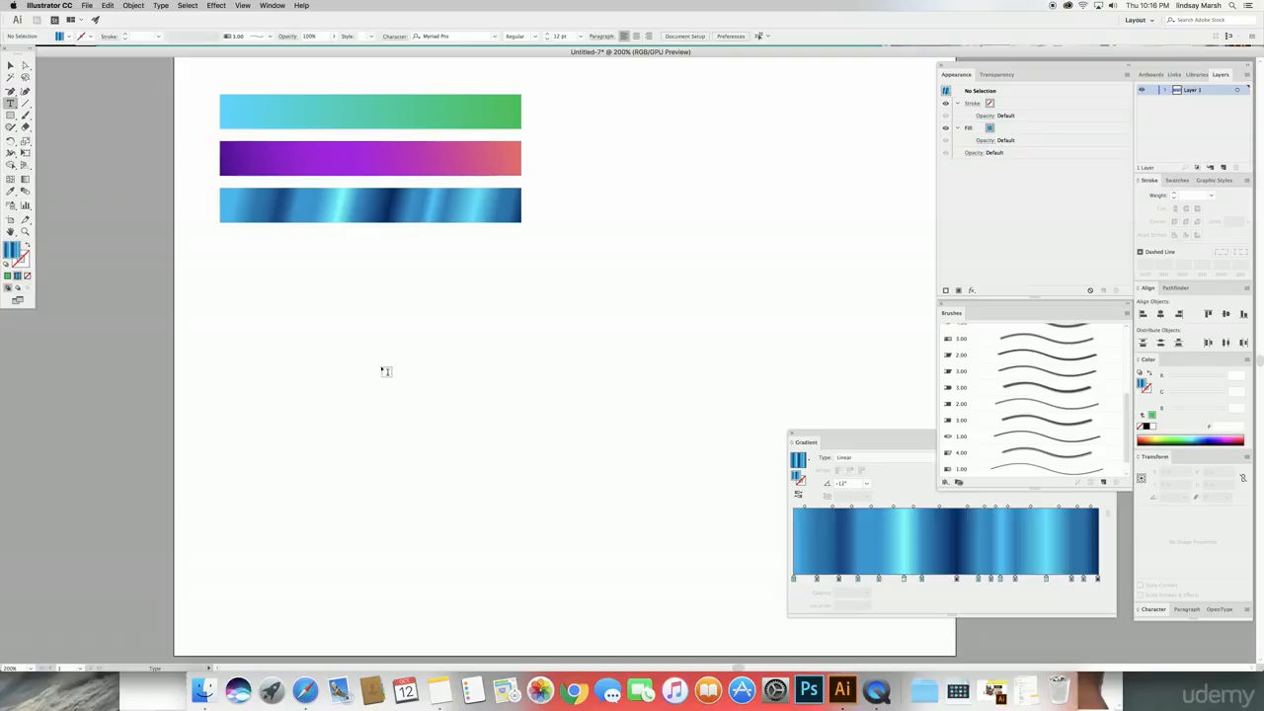
Add a text line with the designer's first name below the gradient bars and enlarge it to about 132 pt.
{"action": "left_click", "coordinate": [384, 373]}
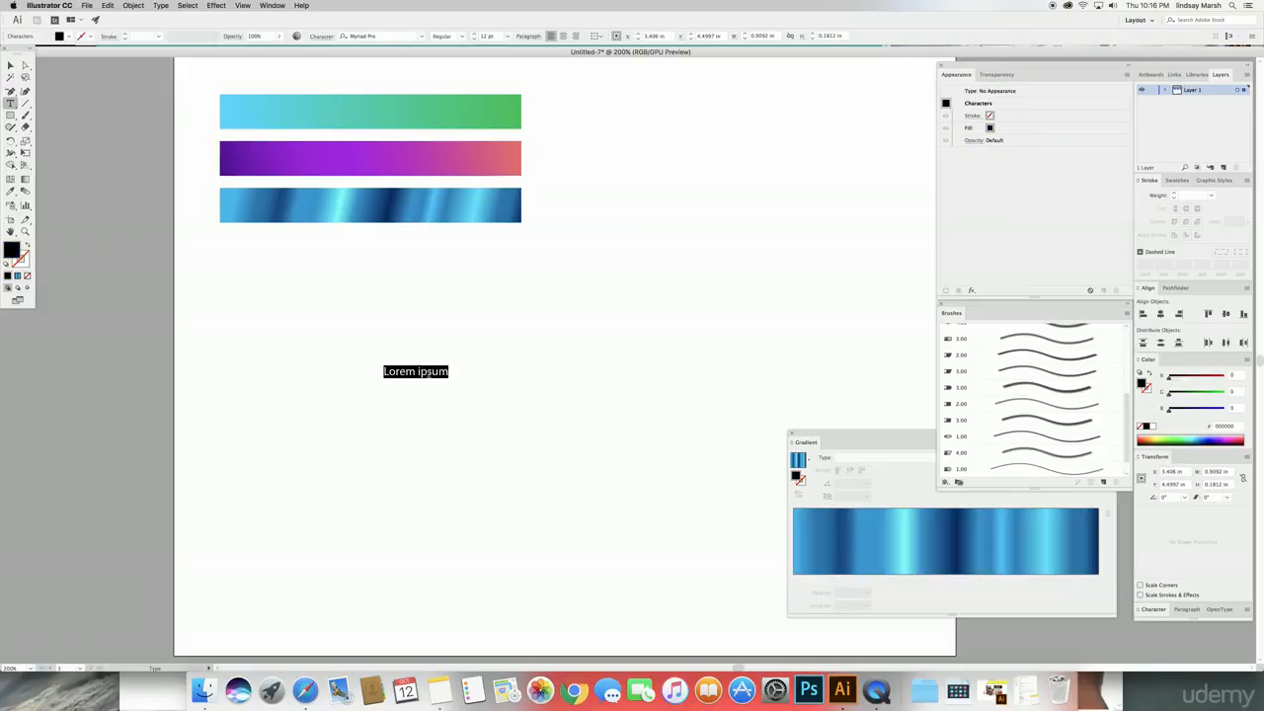
{"action": "type", "text": "lindsay"}
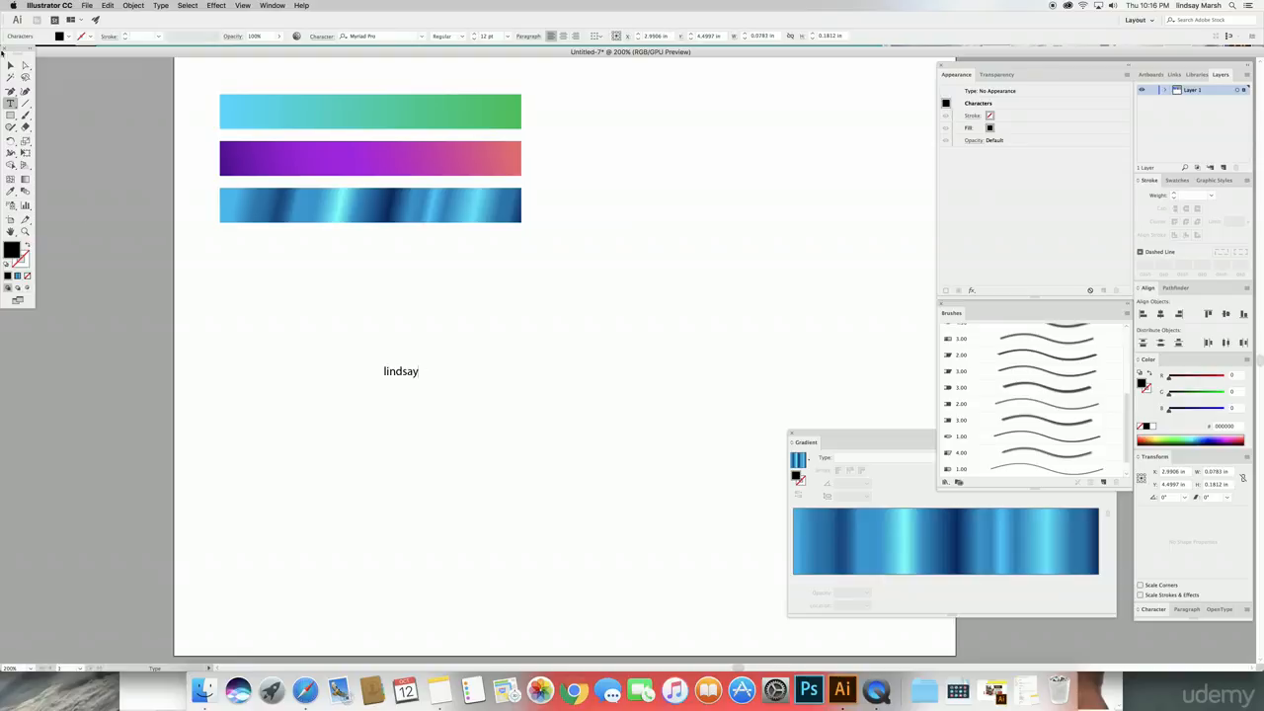
{"action": "left_click", "coordinate": [10, 64]}
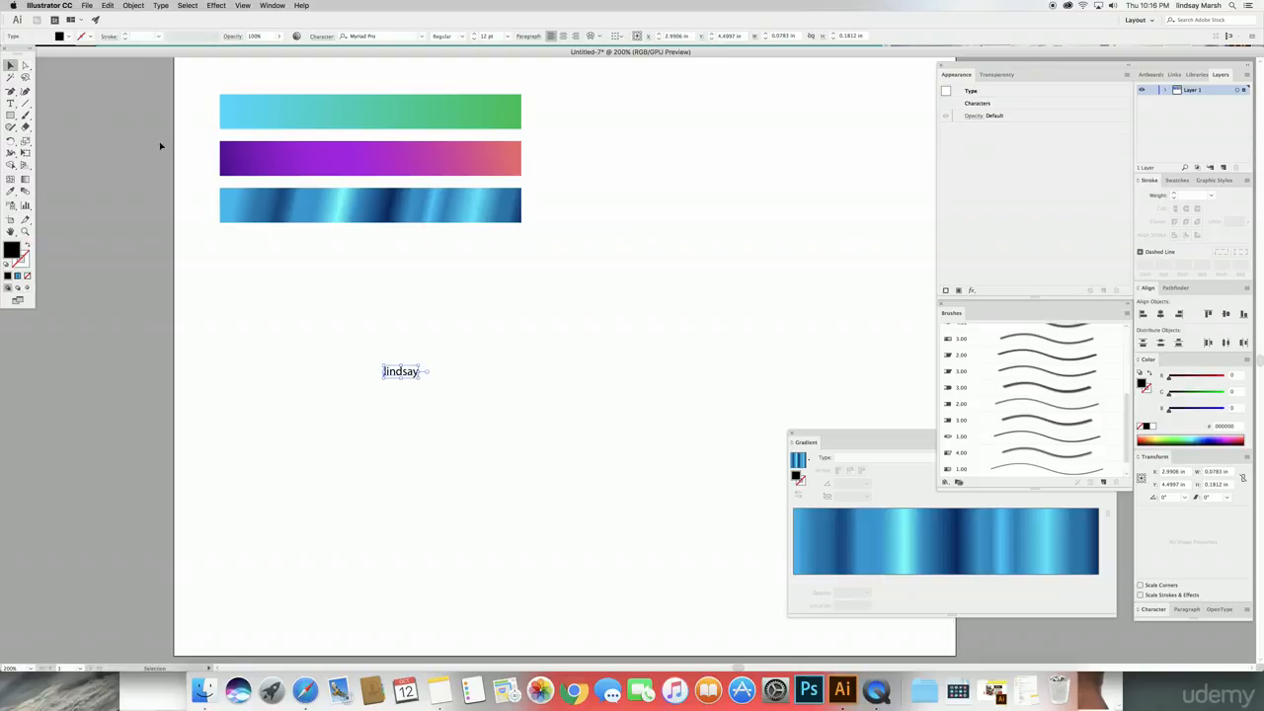
{"action": "left_click_drag", "start_coordinate": [420, 365], "coordinate": [776, 234]}
{"action": "left_click_drag", "start_coordinate": [665, 324], "coordinate": [578, 385]}
{"action": "left_click", "coordinate": [422, 36]}
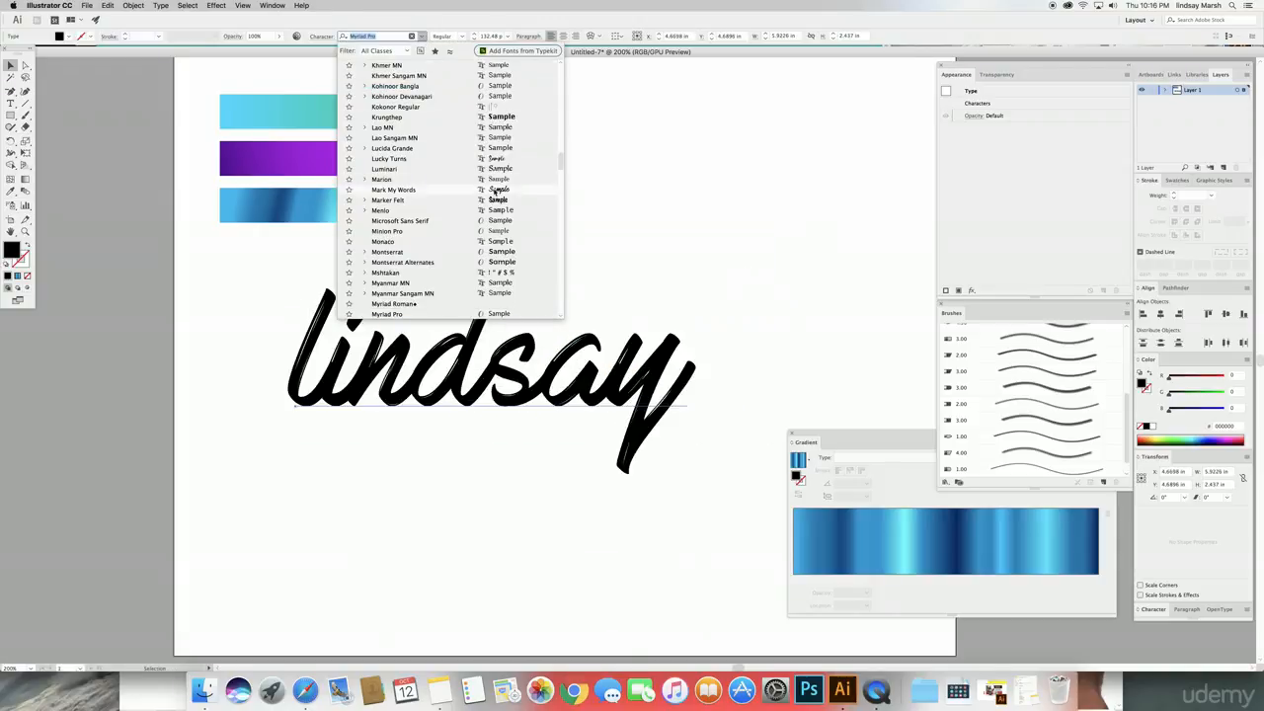
{"action": "left_click_drag", "start_coordinate": [562, 162], "coordinate": [564, 168]}
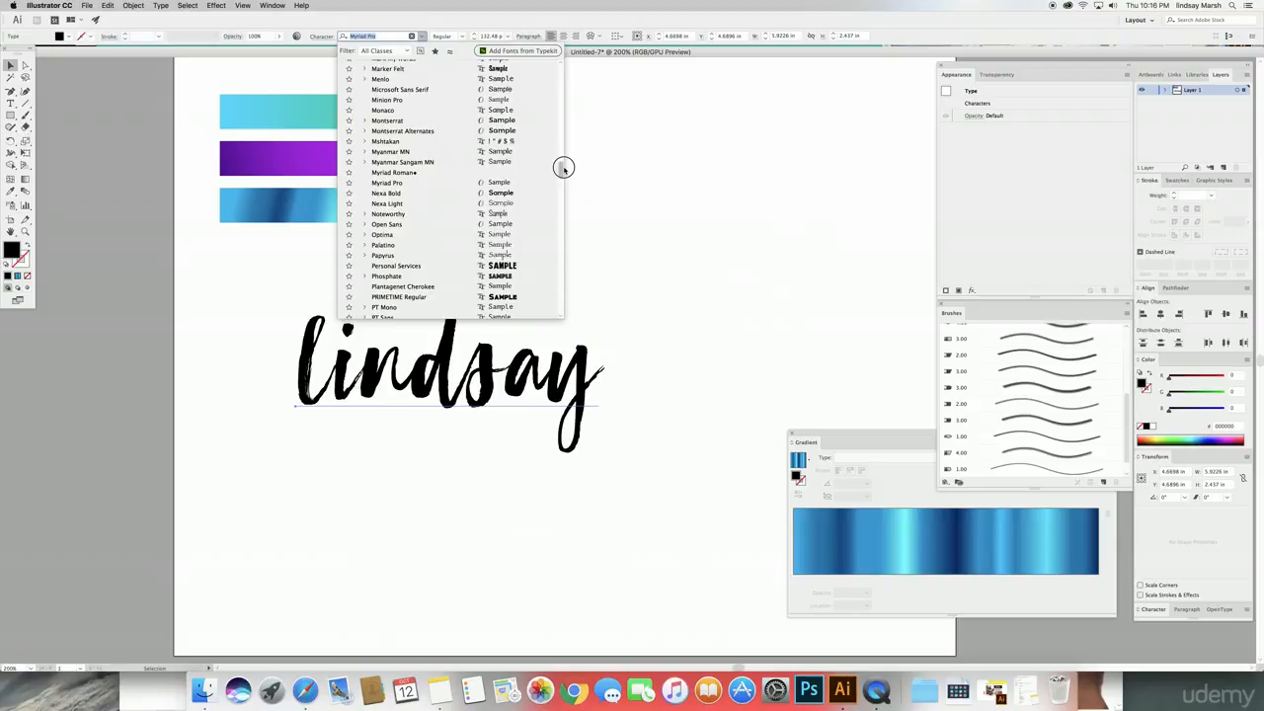
{"action": "left_click", "coordinate": [722, 303]}
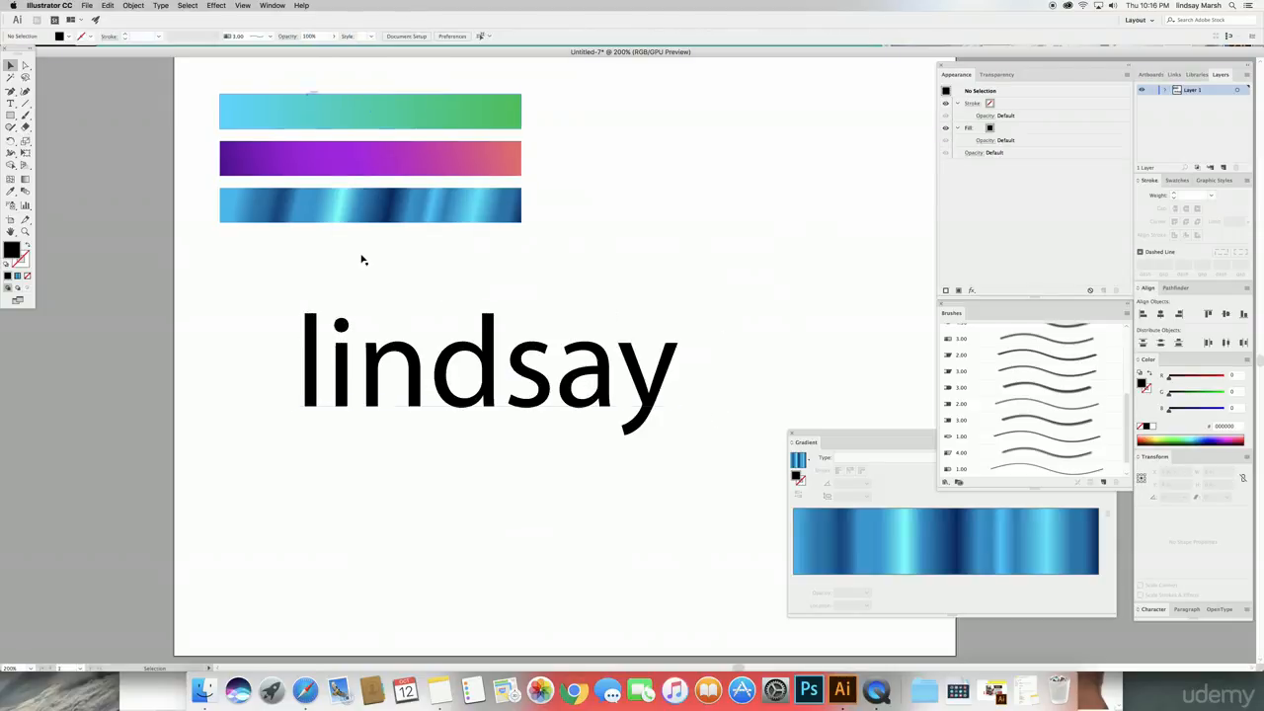
Set the font of the name text to PRIMETIME Regular.
{"action": "left_click", "coordinate": [422, 370]}
{"action": "left_click", "coordinate": [412, 36]}
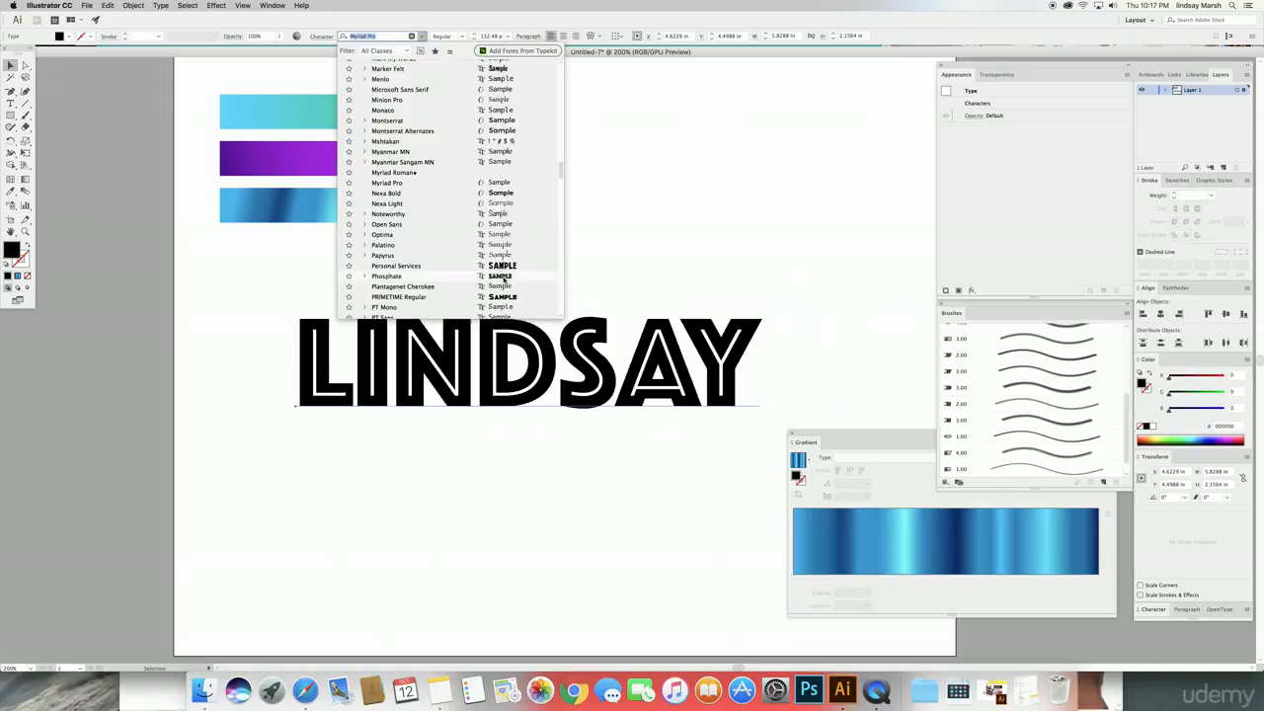
{"action": "scroll", "coordinate": [505, 278], "scroll_direction": "down", "scroll_amount": 3}
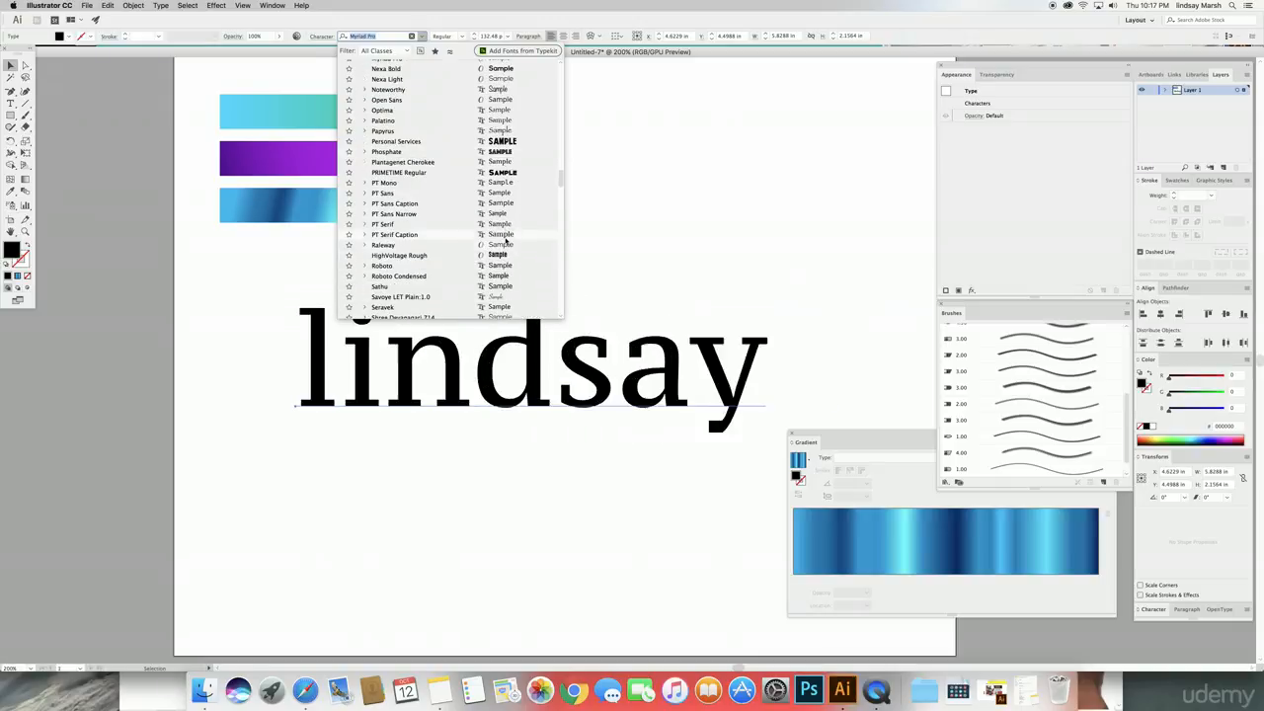
{"action": "scroll", "coordinate": [508, 257], "scroll_direction": "down", "scroll_amount": 2}
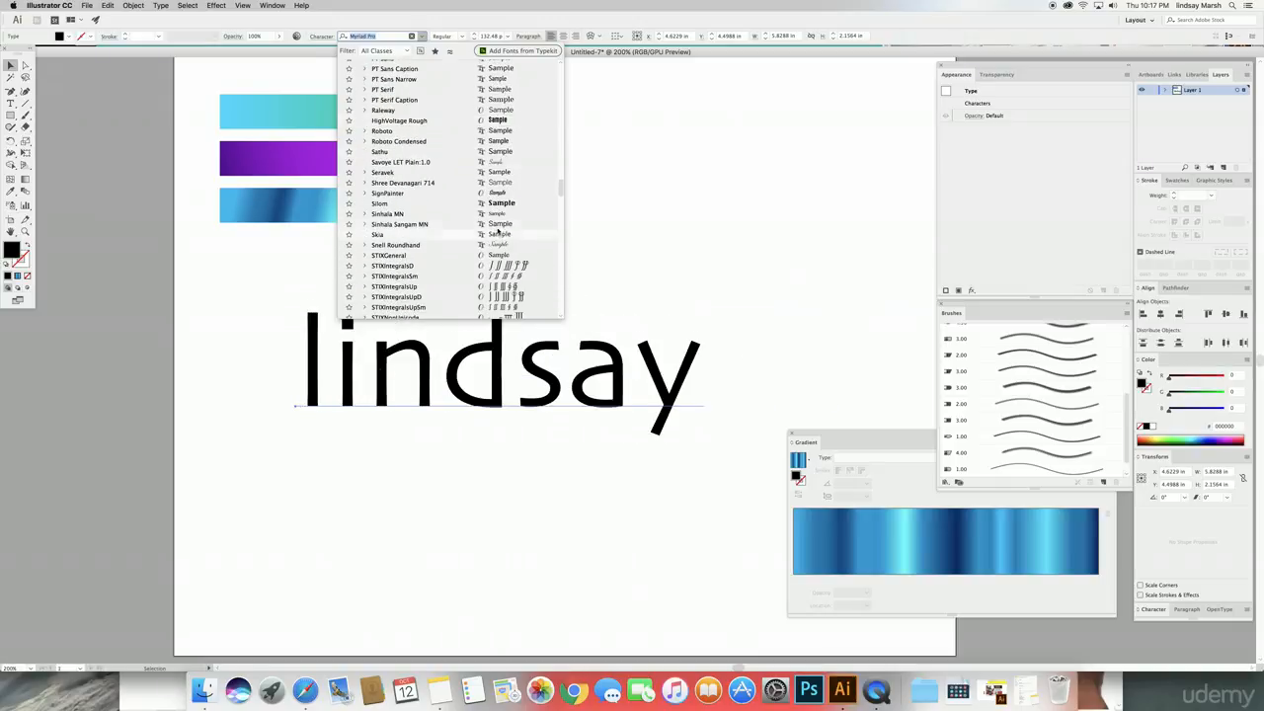
{"action": "scroll", "coordinate": [553, 198], "scroll_direction": "down", "scroll_amount": 4}
{"action": "scroll", "coordinate": [561, 193], "scroll_direction": "down", "scroll_amount": 5}
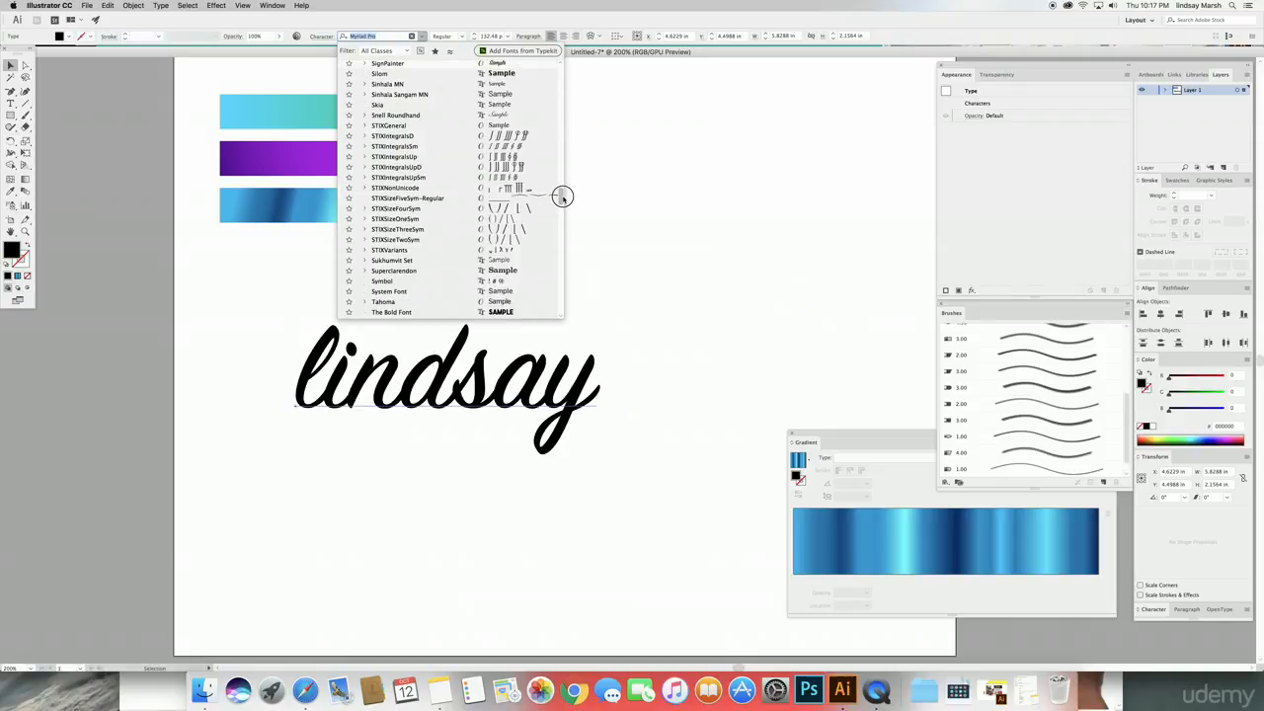
{"action": "scroll", "coordinate": [562, 197], "scroll_direction": "down", "scroll_amount": 6}
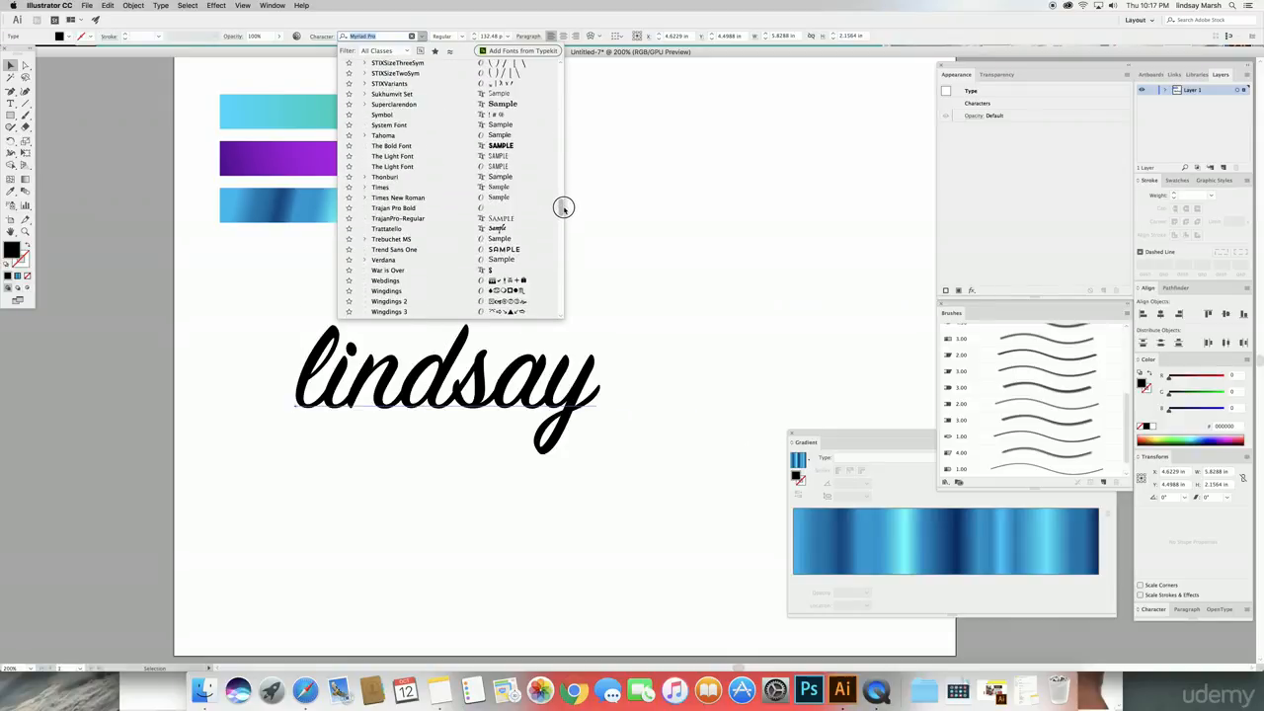
{"action": "scroll", "coordinate": [563, 203], "scroll_direction": "up", "scroll_amount": 15}
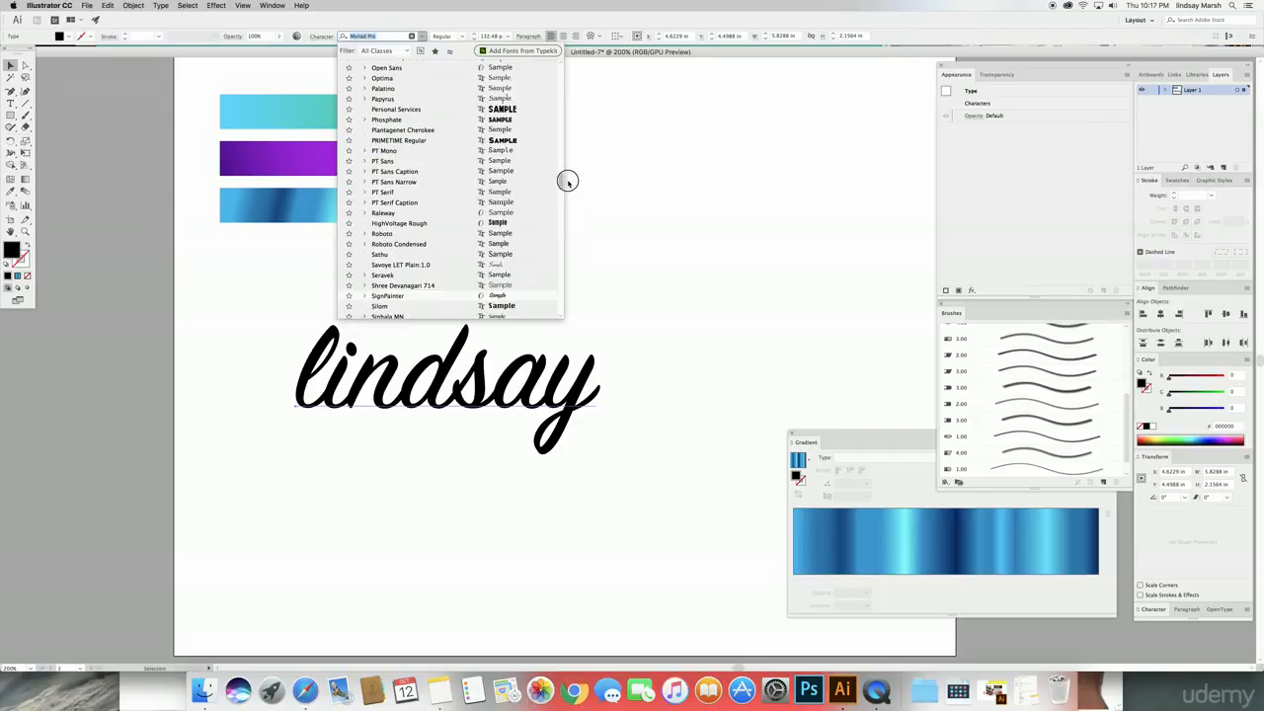
{"action": "scroll", "coordinate": [565, 168], "scroll_direction": "up", "scroll_amount": 7}
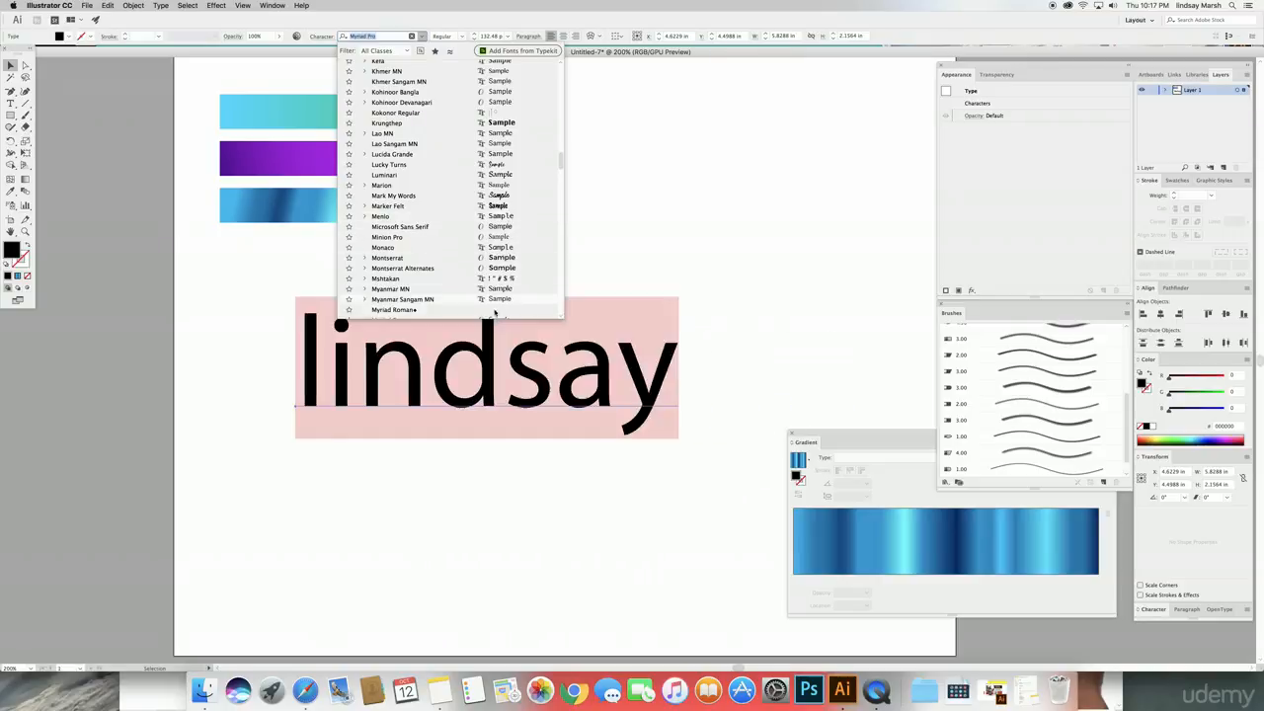
{"action": "scroll", "coordinate": [494, 296], "scroll_direction": "down", "scroll_amount": 5}
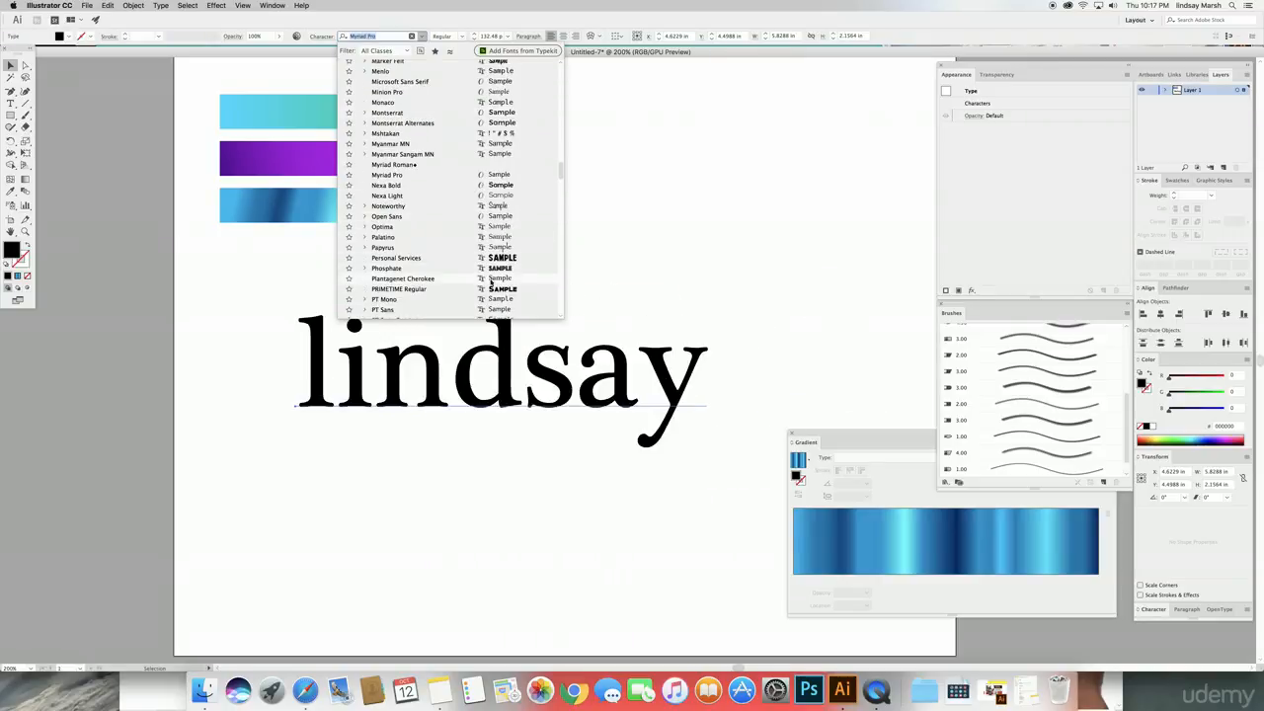
{"action": "scroll", "coordinate": [490, 288], "scroll_direction": "down", "scroll_amount": 10}
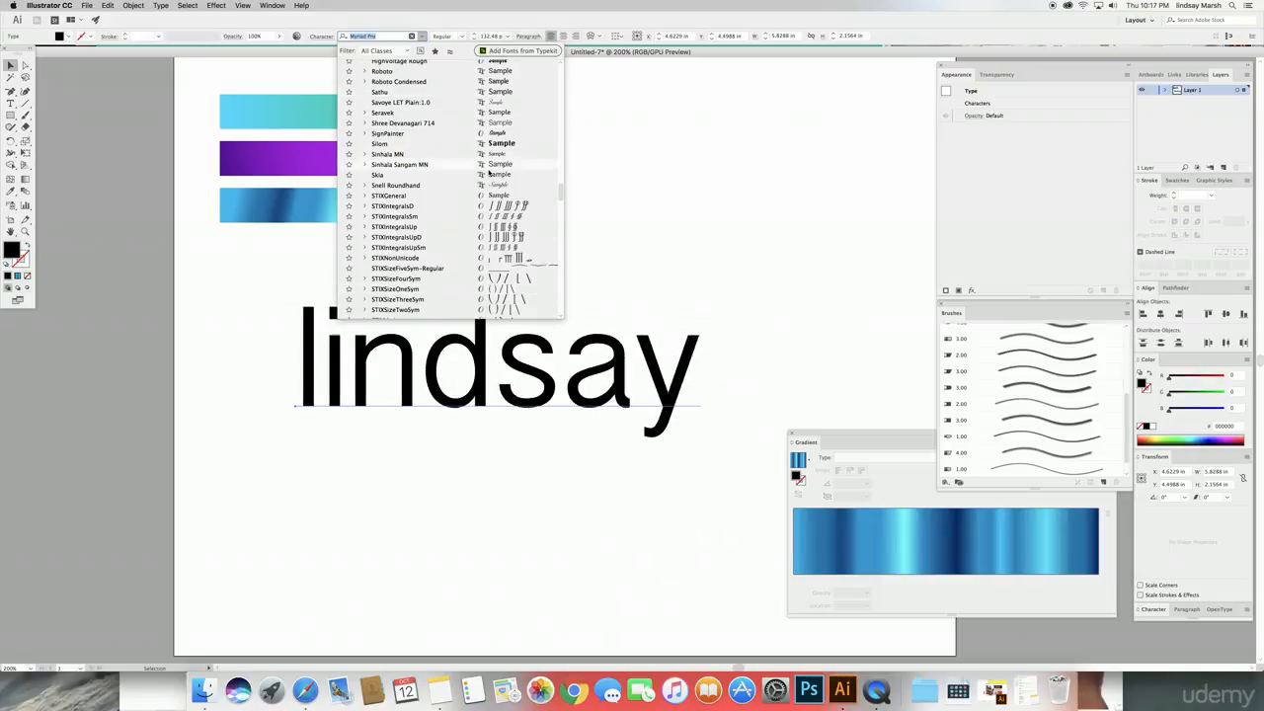
{"action": "scroll", "coordinate": [488, 172], "scroll_direction": "up", "scroll_amount": 5}
{"action": "left_click", "coordinate": [499, 173]}
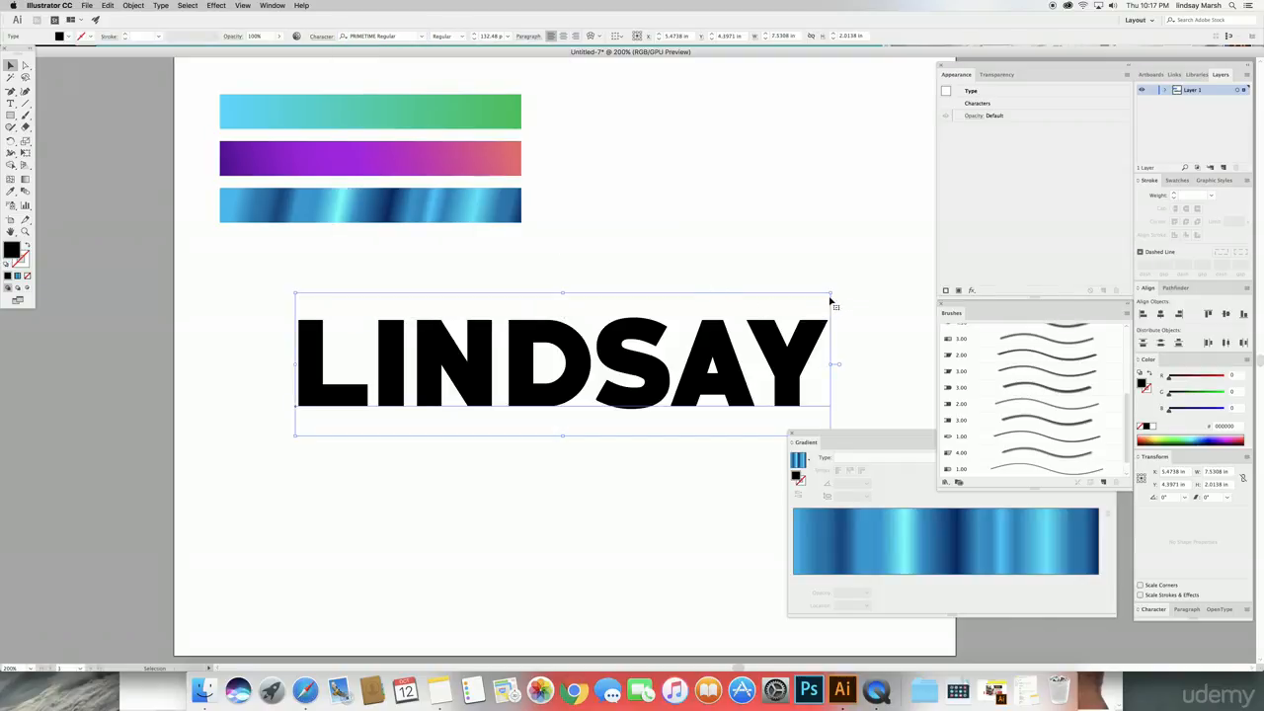
Scale the name text down to about 4.3 in wide and move it closer to the gradient bars.
{"action": "left_click_drag", "start_coordinate": [831, 301], "coordinate": [603, 353]}
{"action": "left_click_drag", "start_coordinate": [534, 401], "coordinate": [501, 334]}
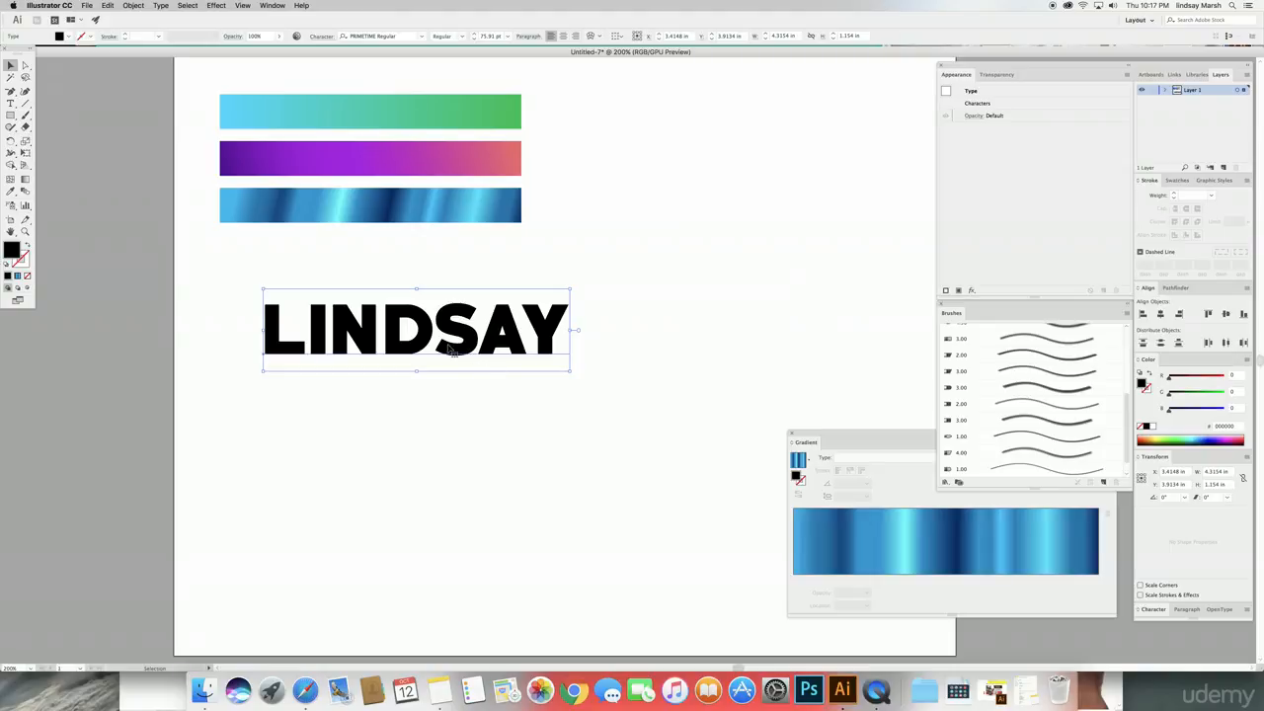
{"action": "right_click", "coordinate": [450, 327]}
{"action": "left_click", "coordinate": [391, 333]}
Try to fill the live name text with the metallic blue bar's gradient using the Eyedropper.
{"action": "key", "text": "i"}
{"action": "left_click", "coordinate": [223, 215]}
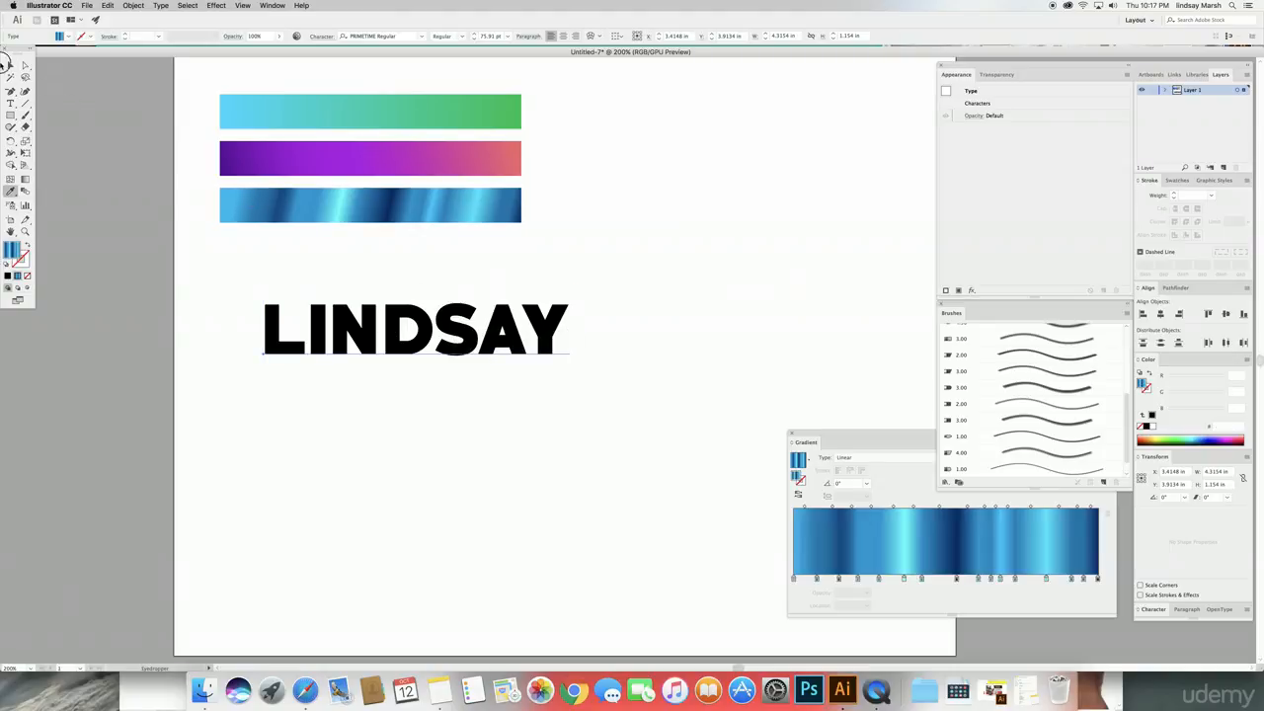
{"action": "left_click", "coordinate": [8, 64]}
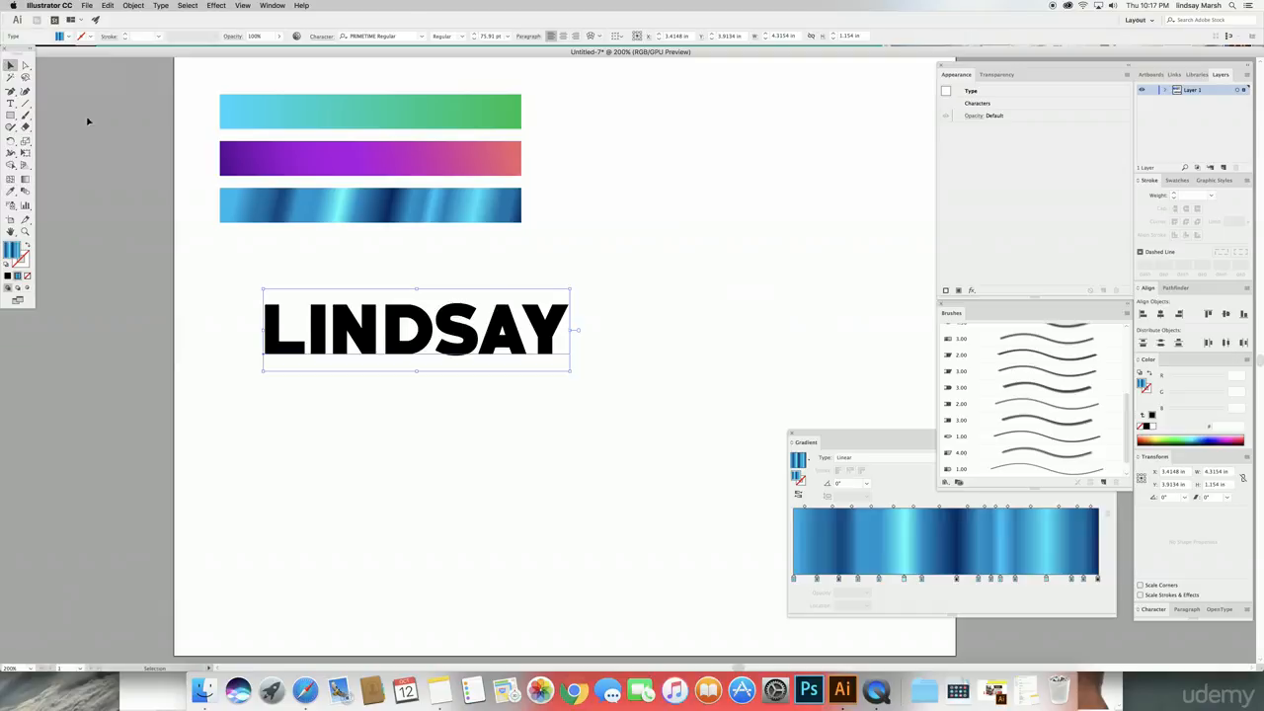
{"action": "double_click", "coordinate": [448, 357]}
{"action": "left_click_drag", "start_coordinate": [476, 336], "coordinate": [334, 333]}
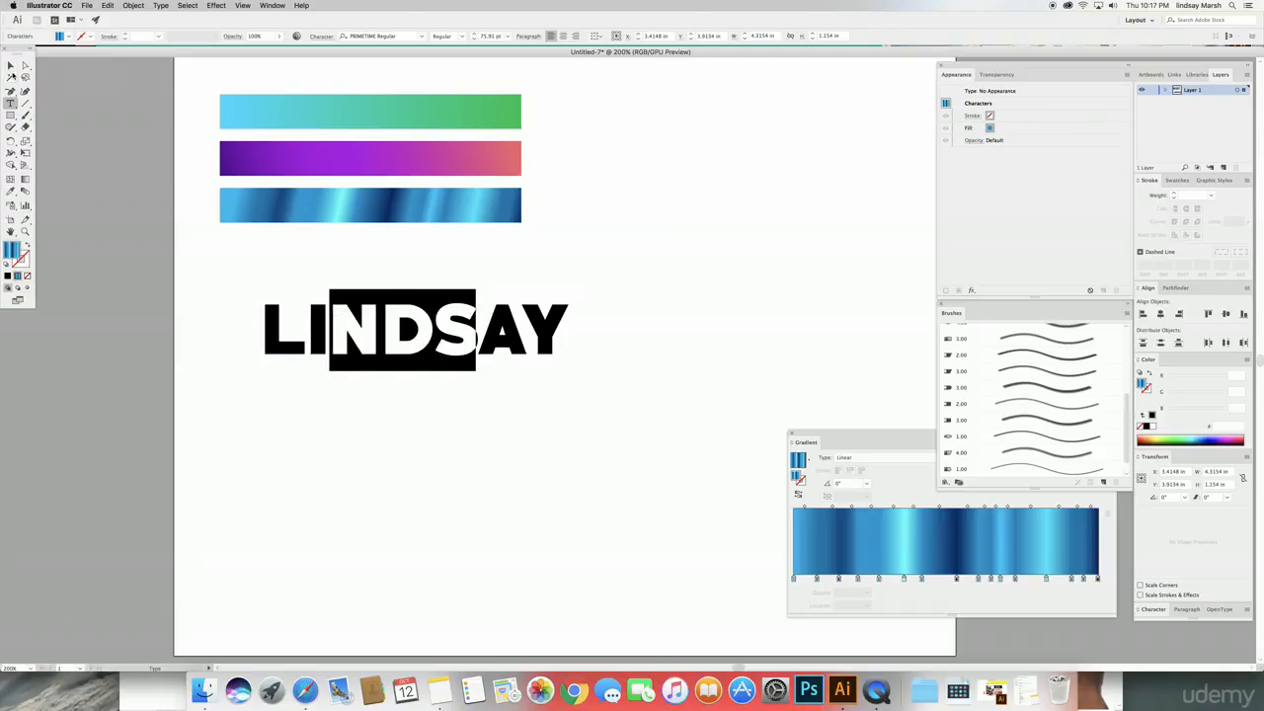
{"action": "key", "text": "Escape"}
Convert the name text to outlines and move the lettering to about X 4.44 in, Y 4.06 in.
{"action": "right_click", "coordinate": [391, 320]}
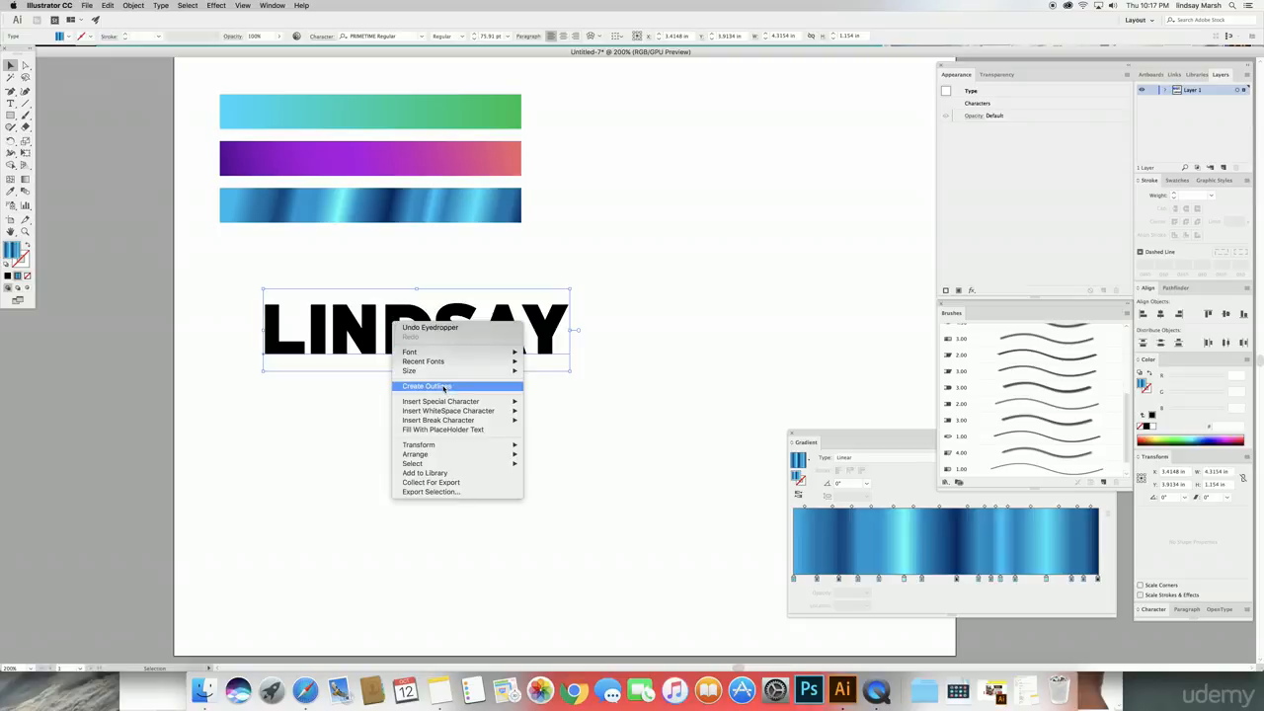
{"action": "left_click", "coordinate": [134, 5]}
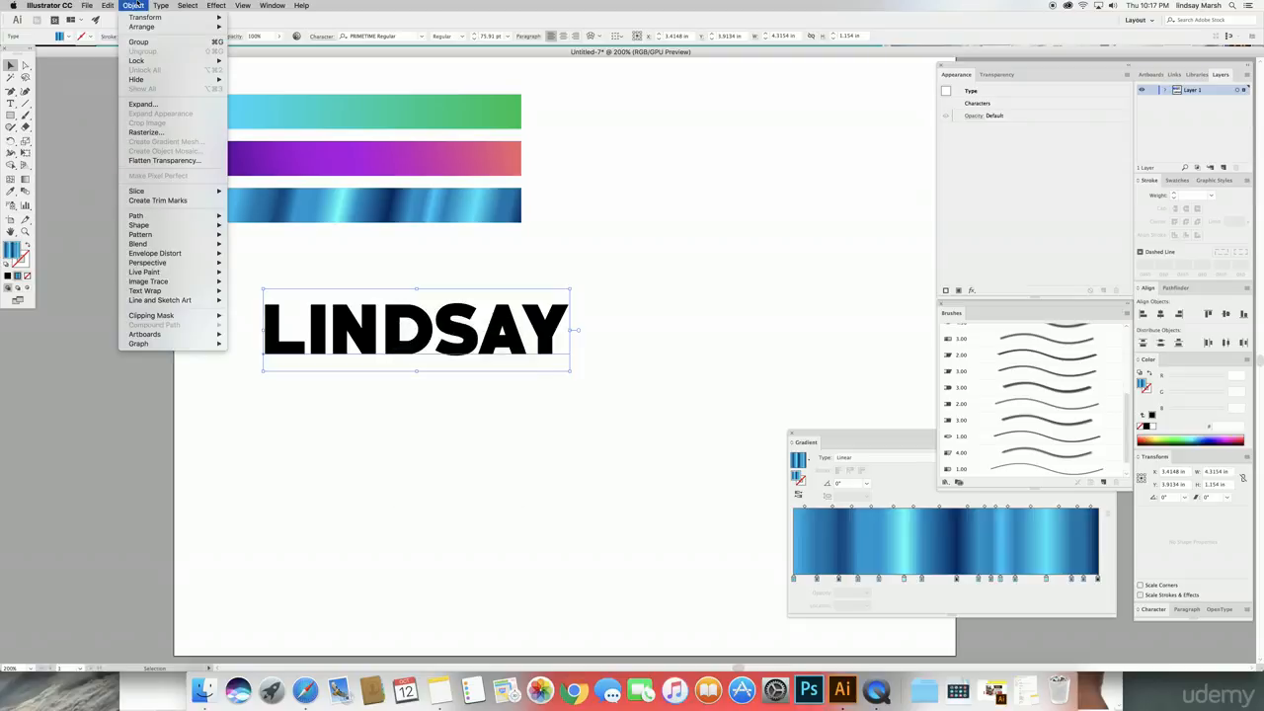
{"action": "key", "text": "Escape"}
{"action": "right_click", "coordinate": [480, 333]}
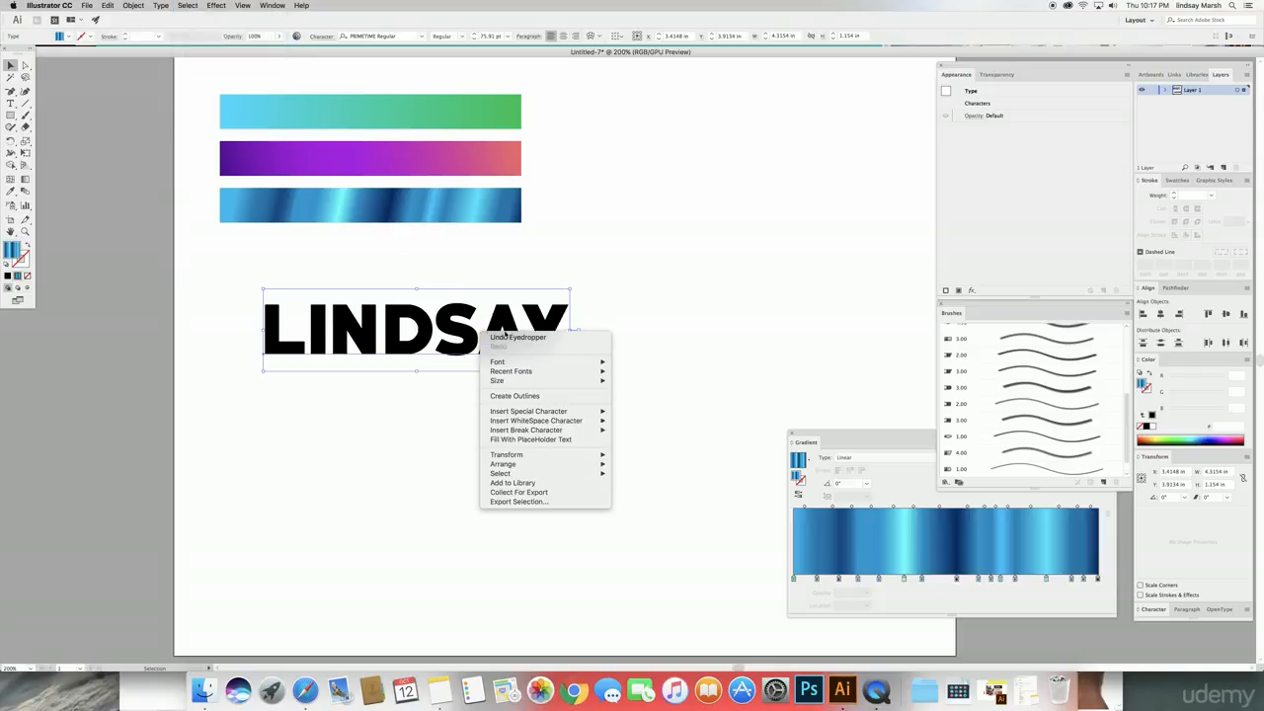
{"action": "left_click", "coordinate": [532, 397]}
{"action": "left_click_drag", "start_coordinate": [481, 339], "coordinate": [550, 344]}
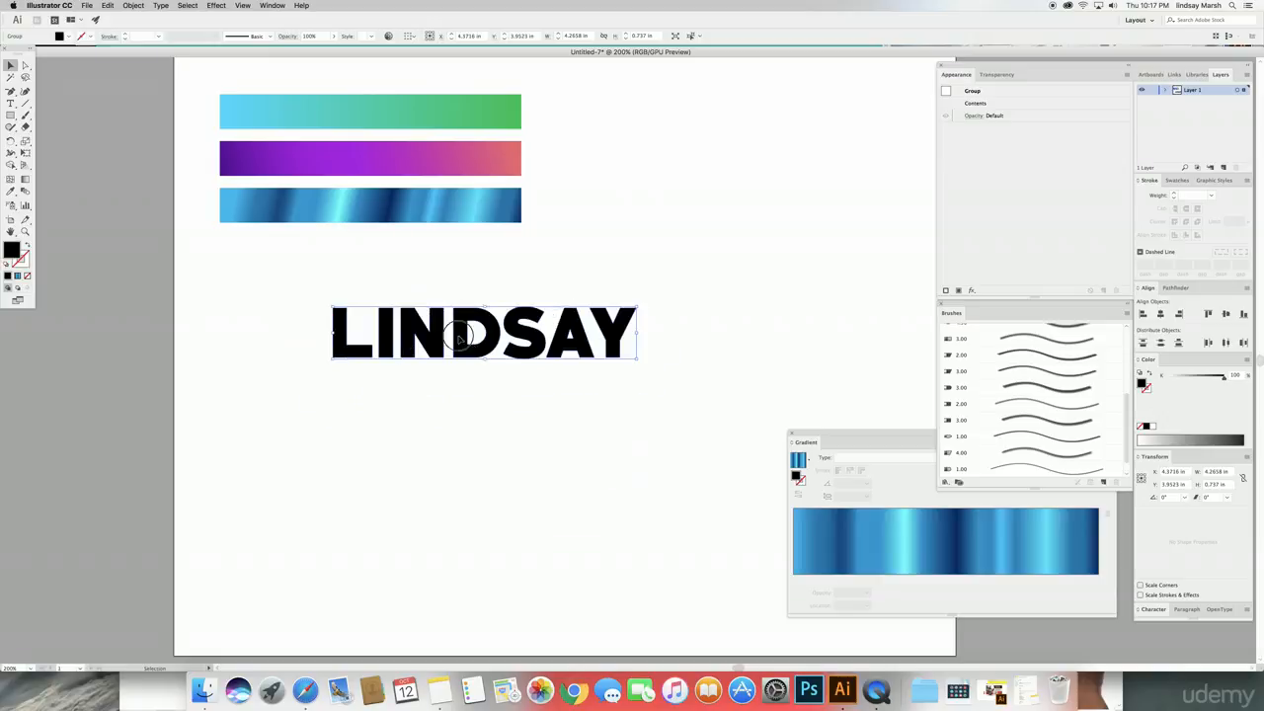
{"action": "mouse_move", "coordinate": [473, 346]}
{"action": "left_mouse_down"}
{"action": "mouse_move", "coordinate": [428, 358]}
{"action": "mouse_move", "coordinate": [465, 347]}
{"action": "left_mouse_up"}
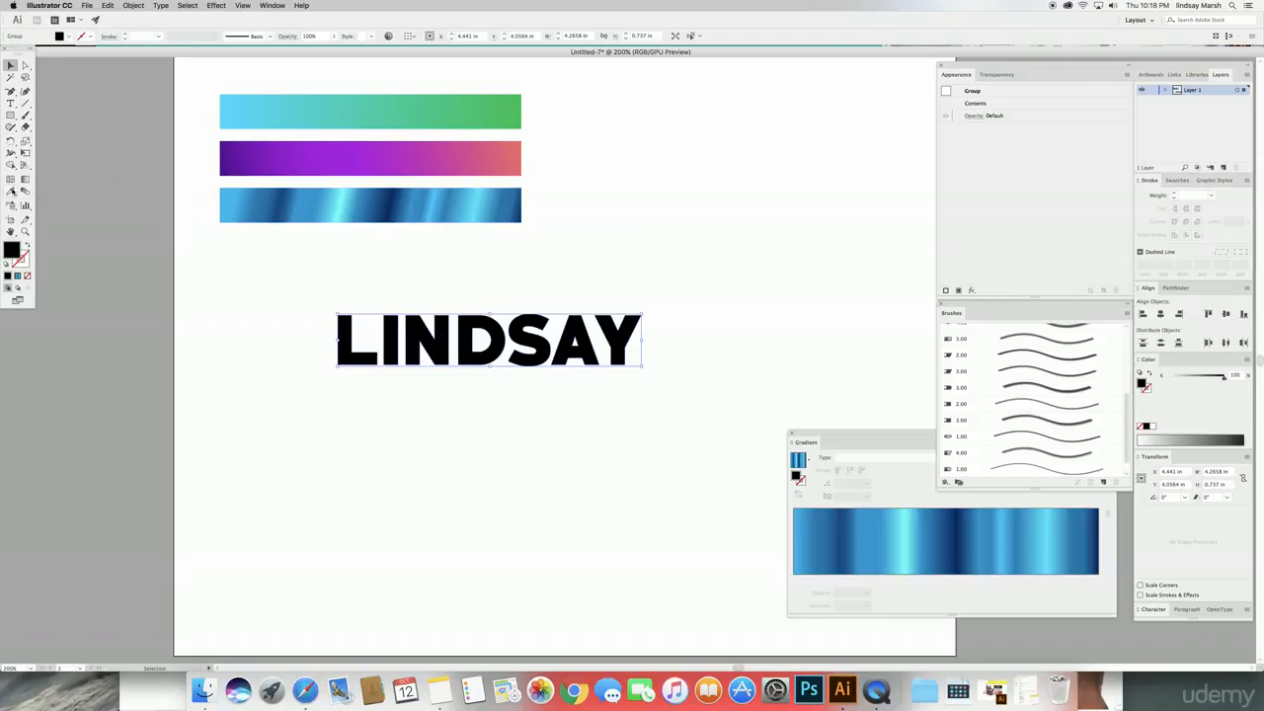
Fill the outlined name with the metallic blue gradient sampled from the third bar, and deselect it.
{"action": "left_click", "coordinate": [12, 190]}
{"action": "left_click", "coordinate": [339, 200]}
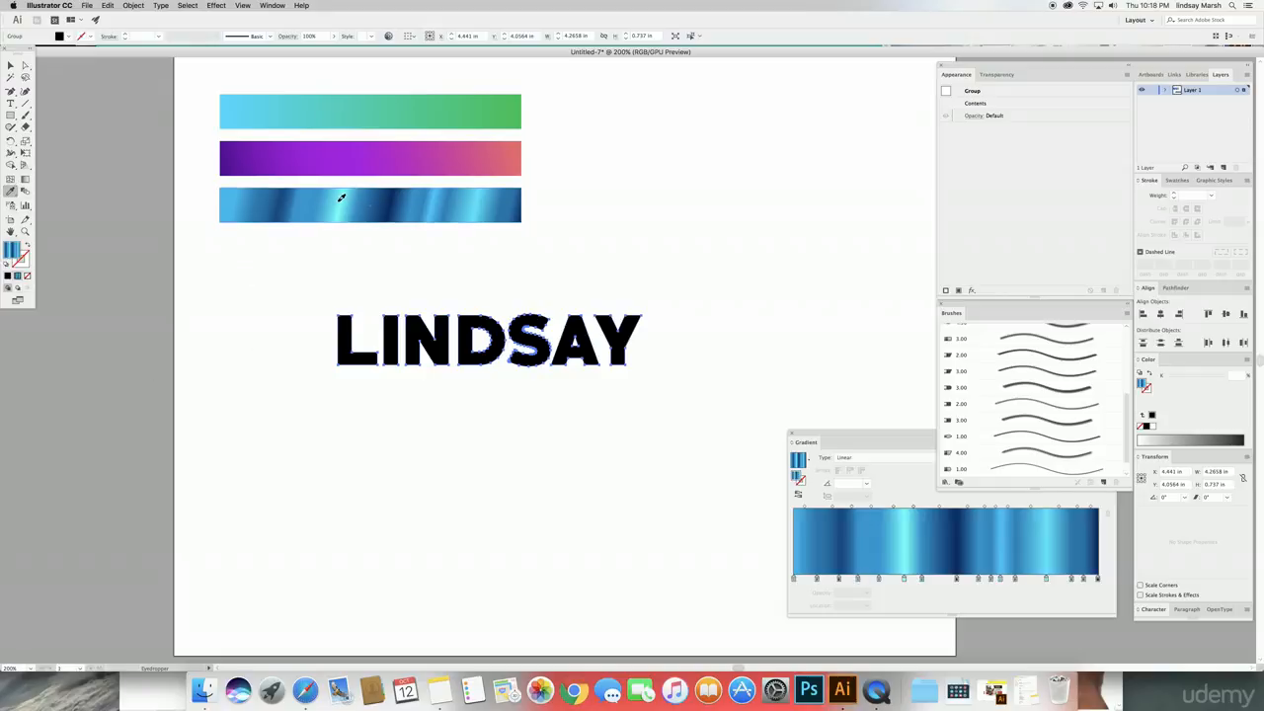
{"action": "key", "text": "v"}
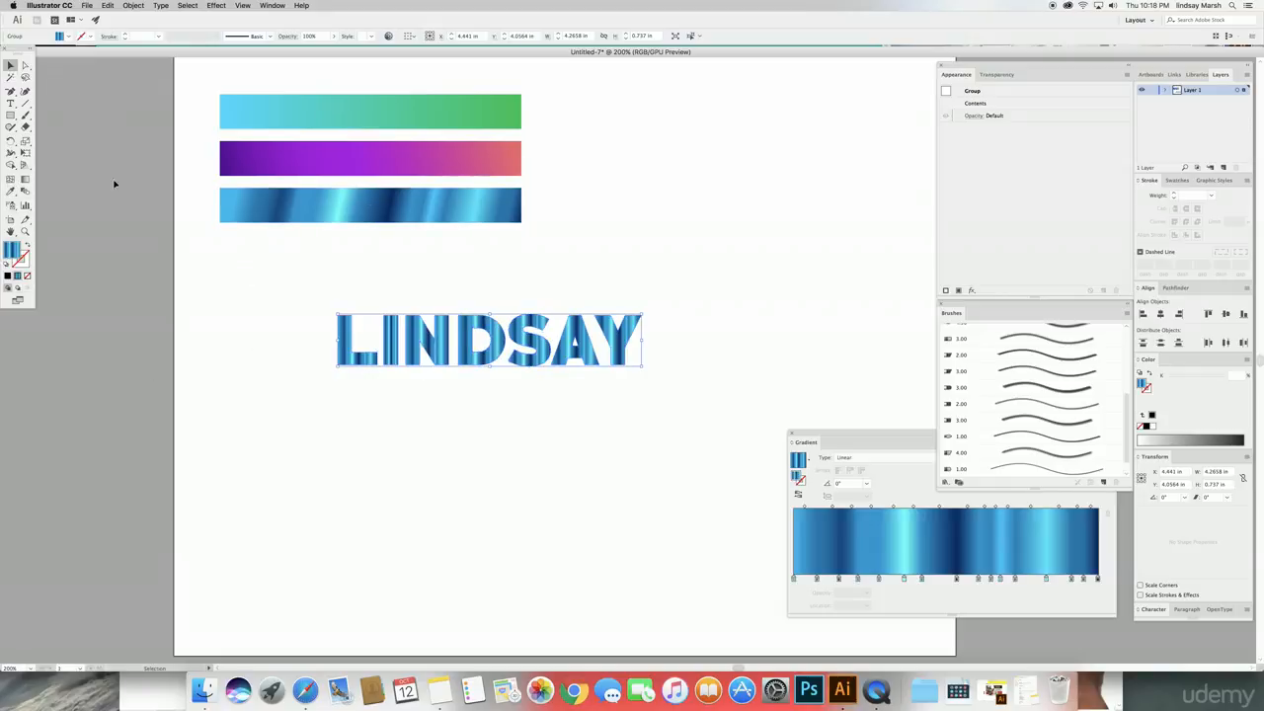
{"action": "left_click", "coordinate": [426, 525]}
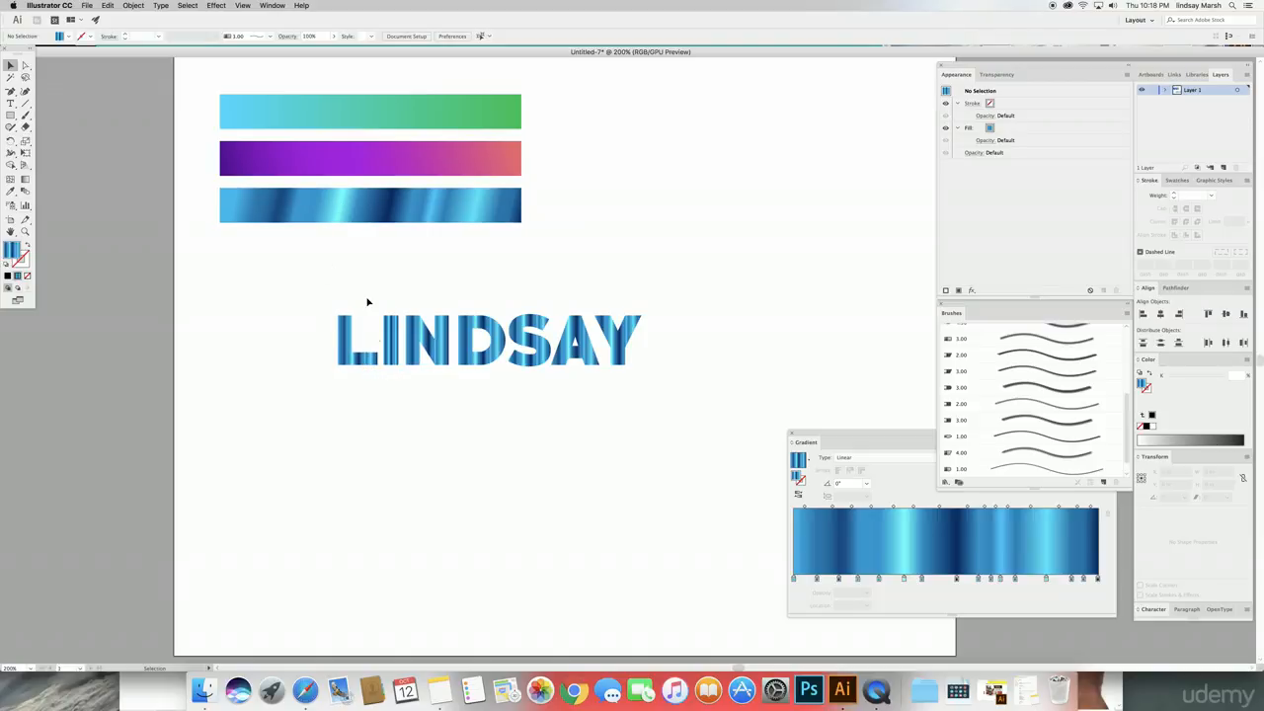
Fill the outlined name with the purple-to-coral gradient sampled from the second bar, and deselect it.
{"action": "left_click", "coordinate": [392, 353]}
{"action": "key", "text": "i"}
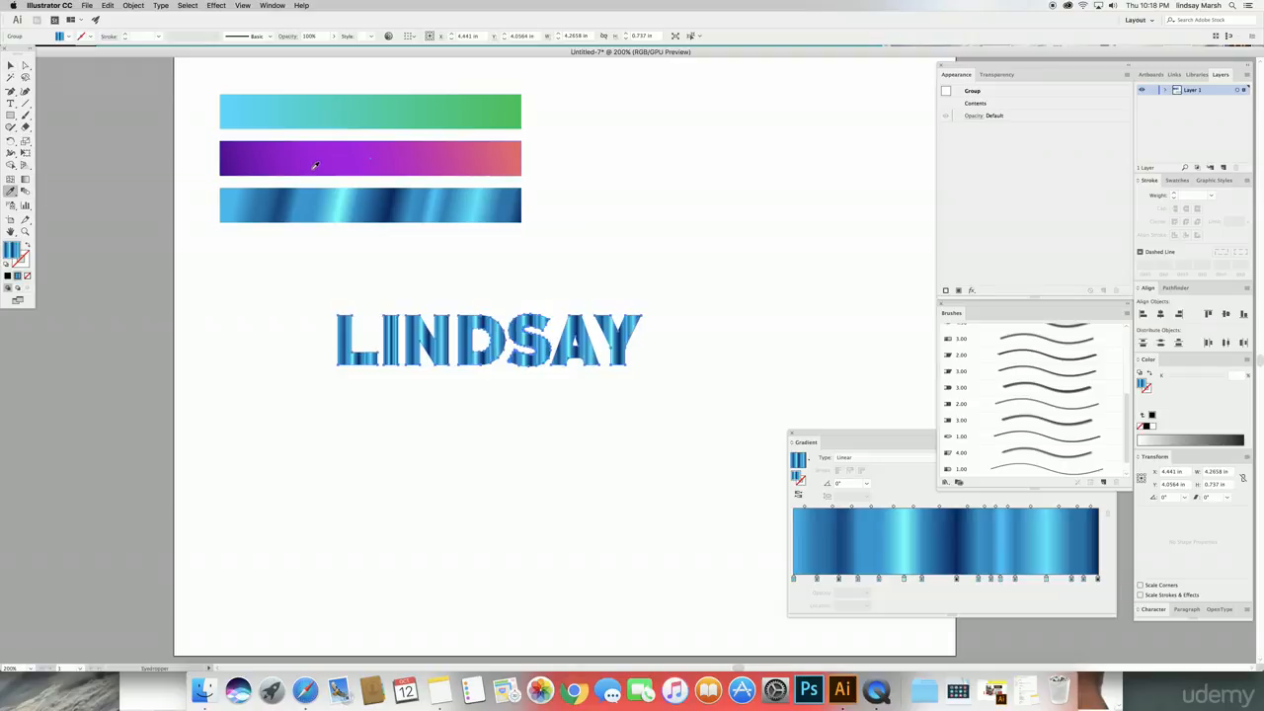
{"action": "left_click", "coordinate": [321, 153]}
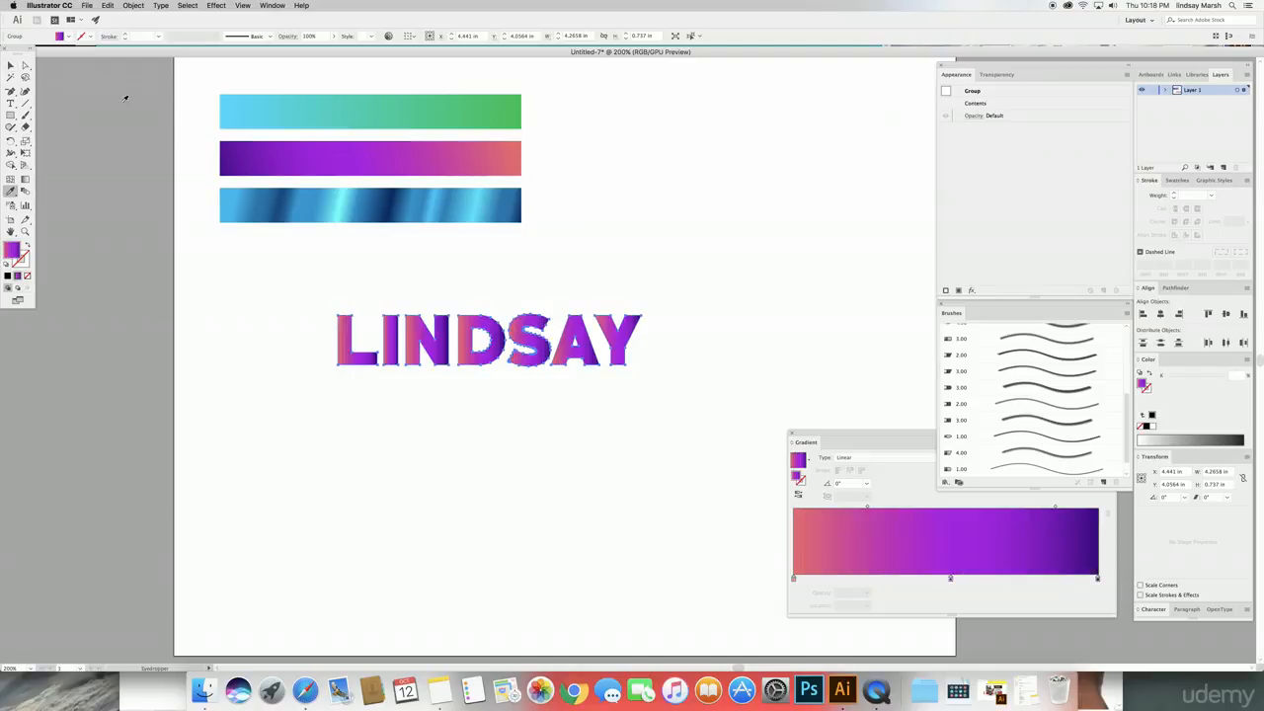
{"action": "key", "text": "v"}
{"action": "left_click", "coordinate": [277, 378]}
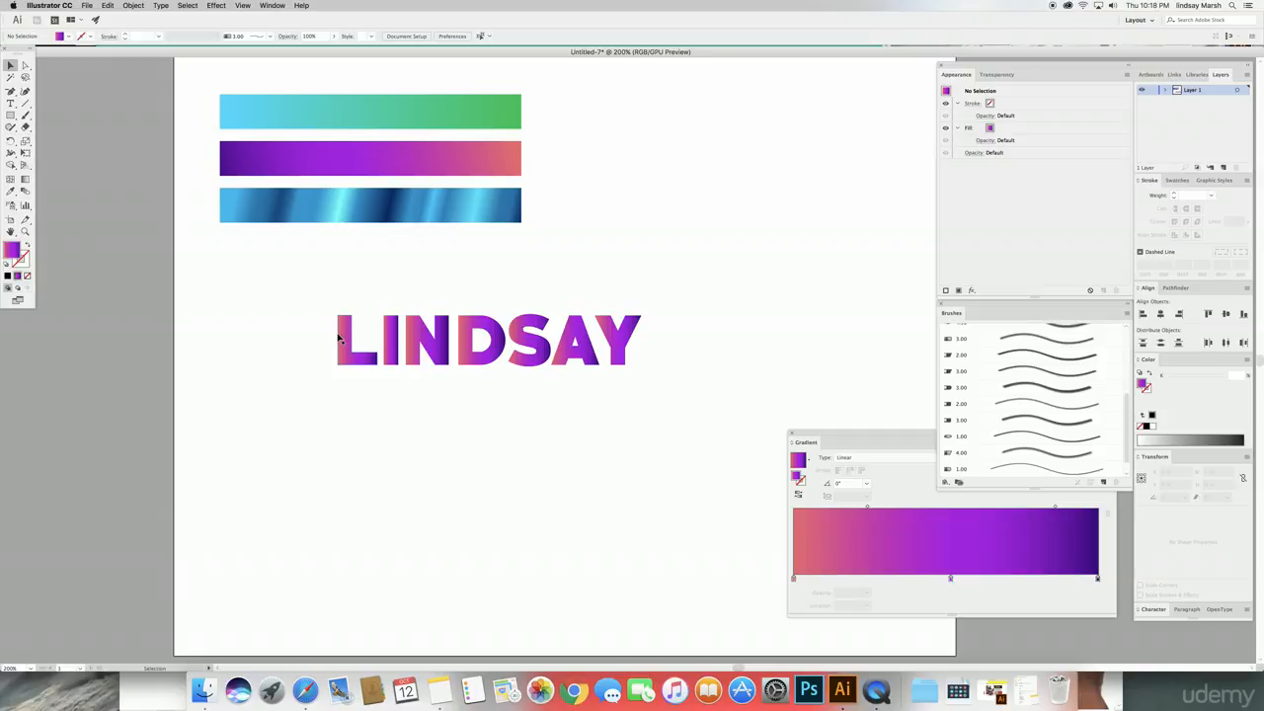
Stretch one continuous gradient across all the letters with the Gradient tool at about -0.6°, from coral to purple, and deselect.
{"action": "left_click", "coordinate": [535, 351]}
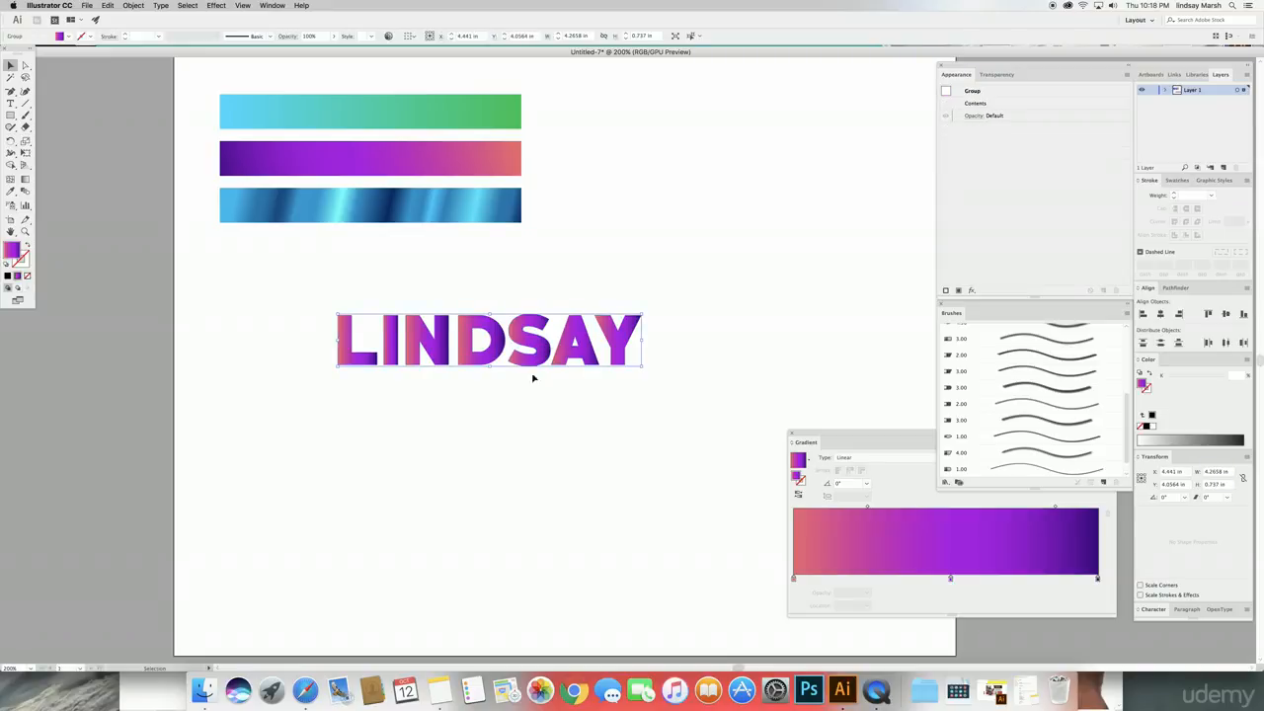
{"action": "left_click", "coordinate": [25, 181]}
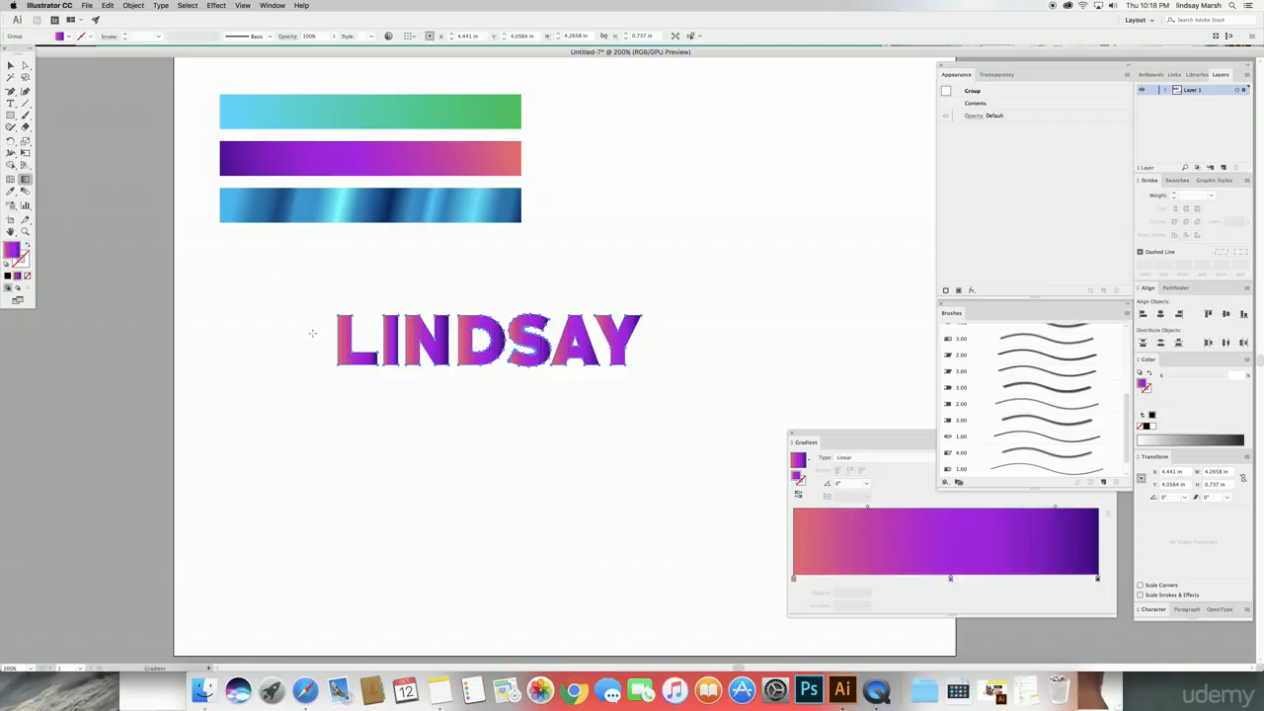
{"action": "left_click_drag", "start_coordinate": [313, 333], "coordinate": [720, 341]}
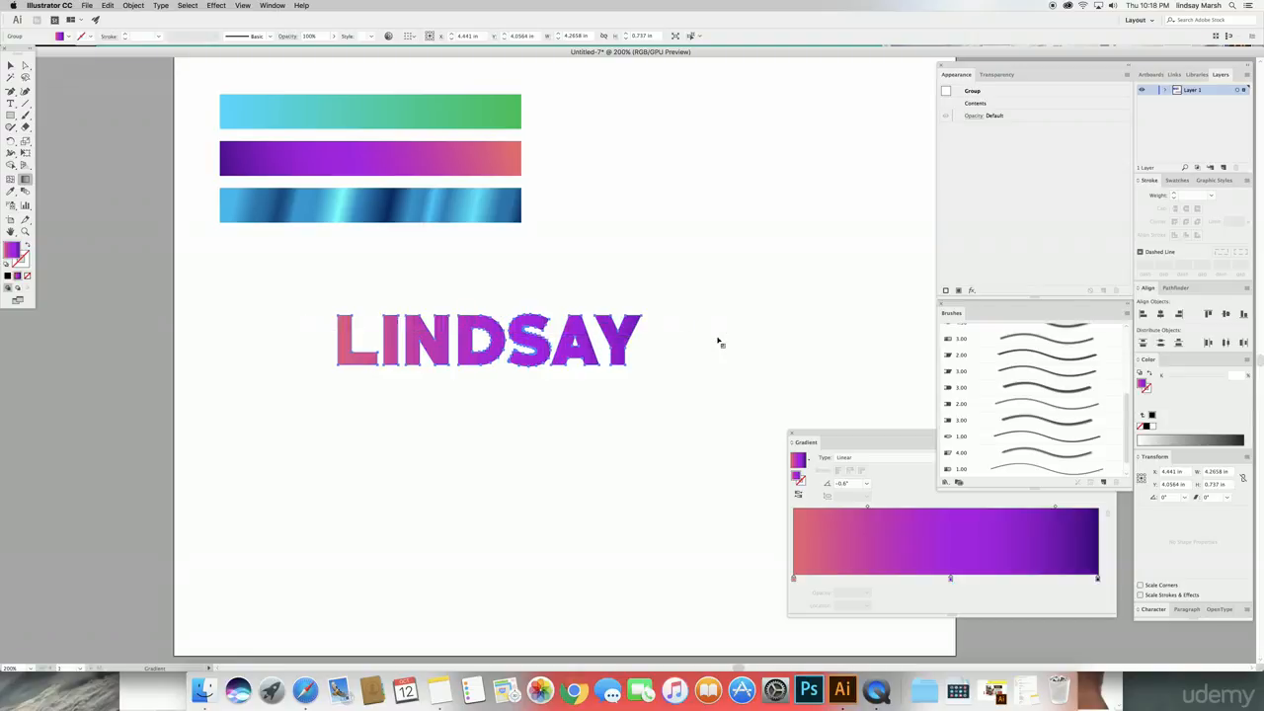
{"action": "left_click", "coordinate": [10, 65]}
{"action": "left_click", "coordinate": [234, 438]}
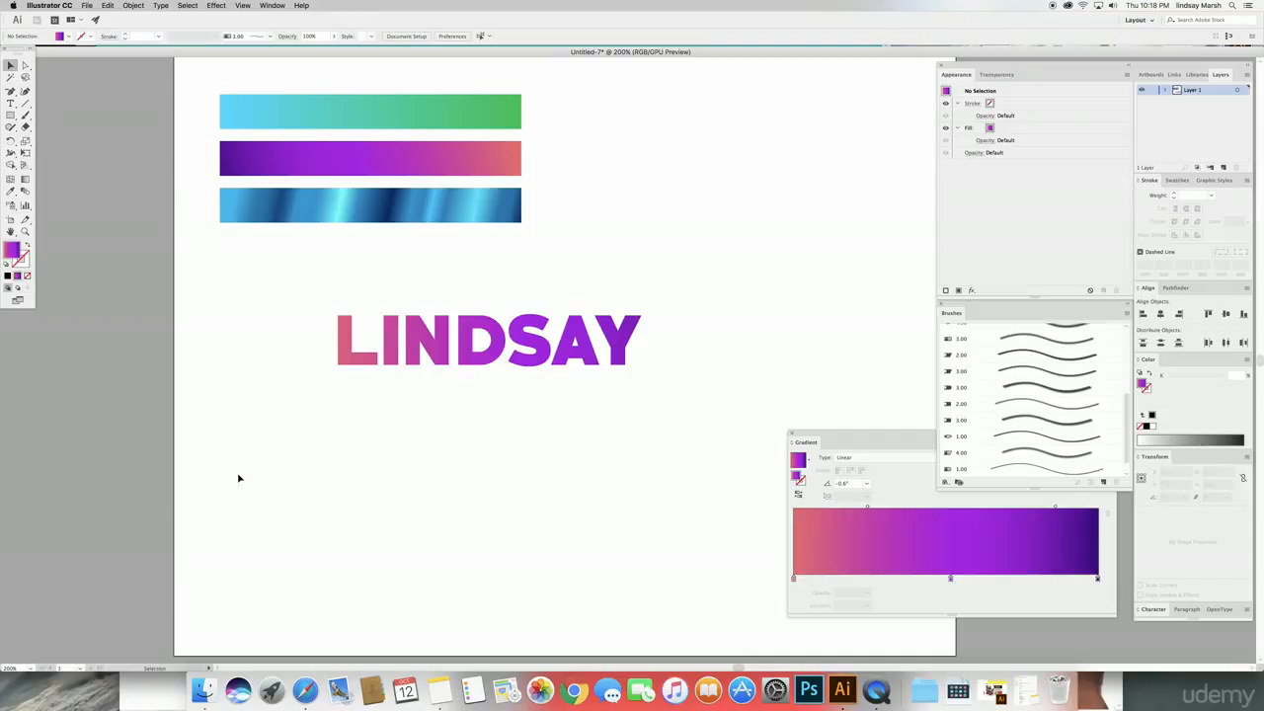
Remove the middle purple stop from the outlined name's gradient and recolour its coral stop to pink FF00B1.
{"action": "left_click", "coordinate": [437, 347]}
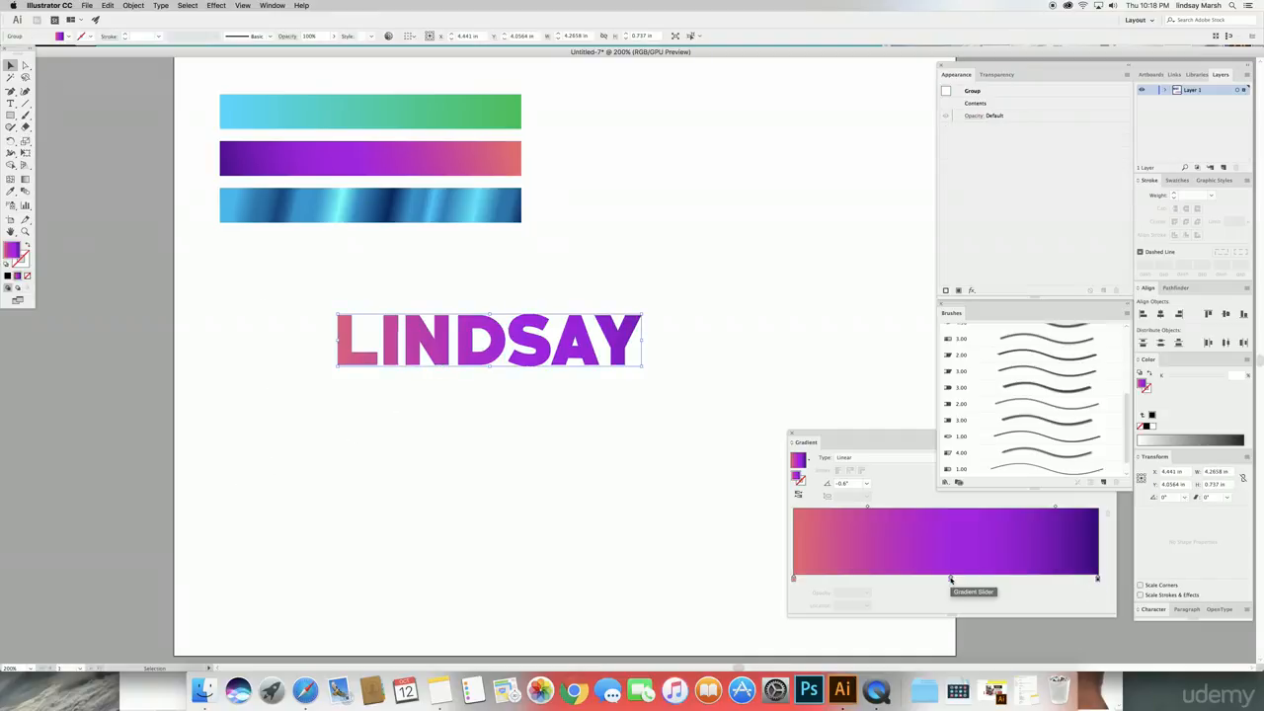
{"action": "left_click_drag", "start_coordinate": [950, 579], "coordinate": [948, 633]}
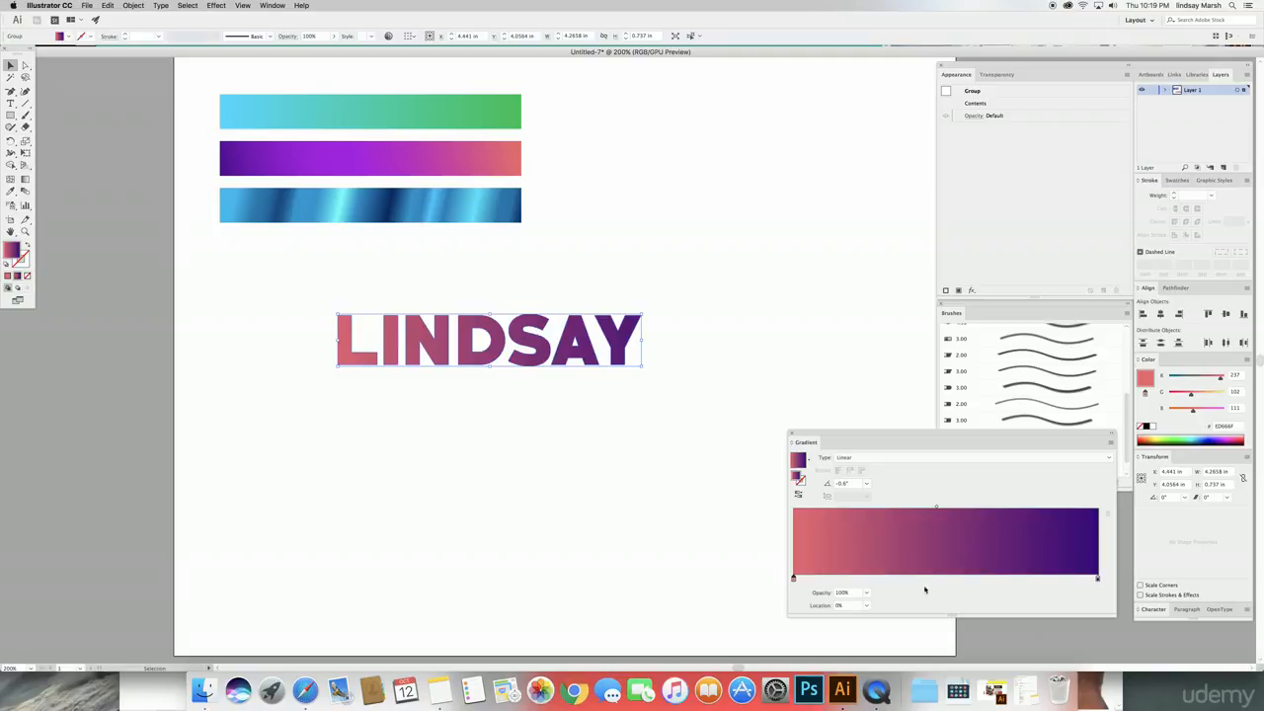
{"action": "double_click", "coordinate": [795, 578]}
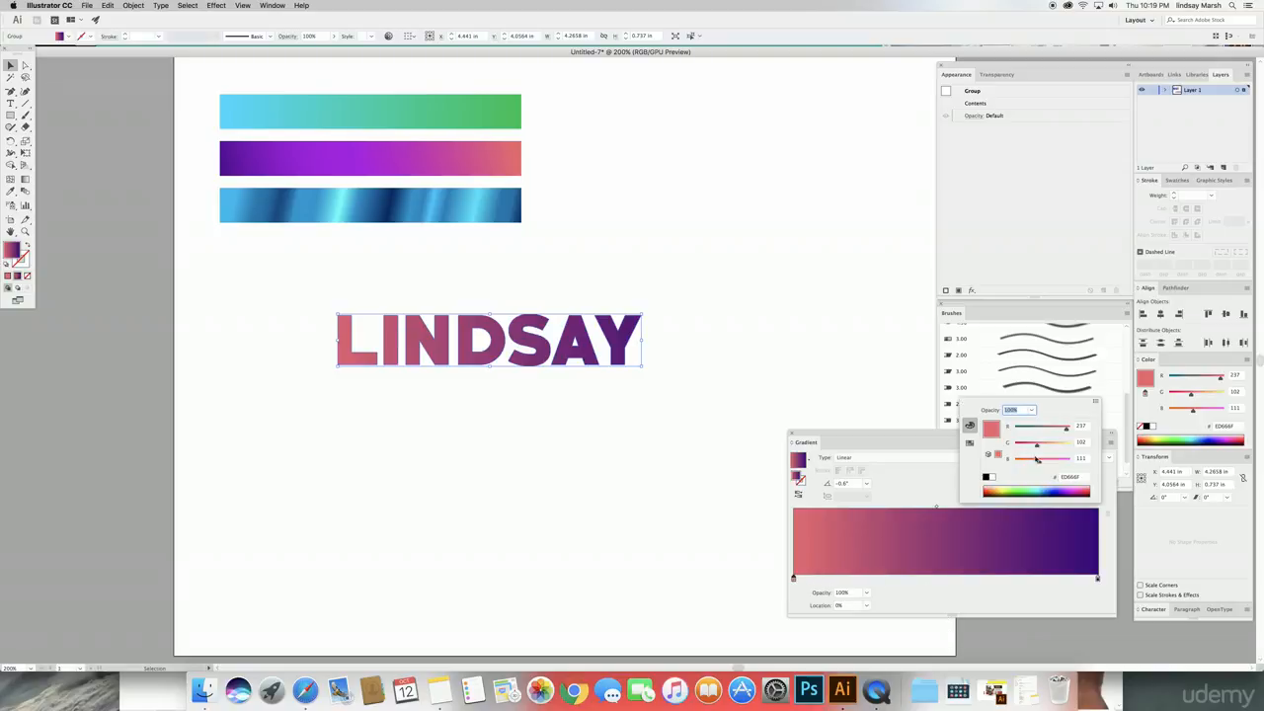
{"action": "left_click", "coordinate": [1079, 488]}
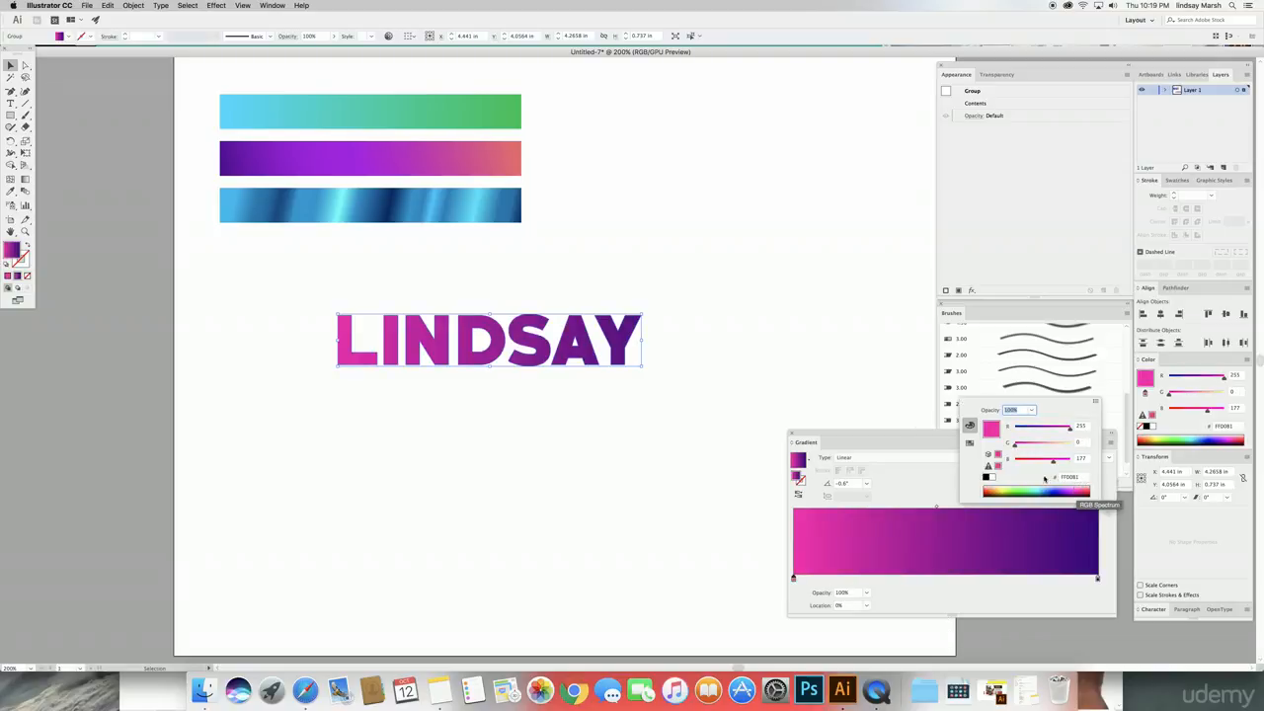
{"action": "left_click", "coordinate": [600, 302]}
{"action": "left_click", "coordinate": [599, 263]}
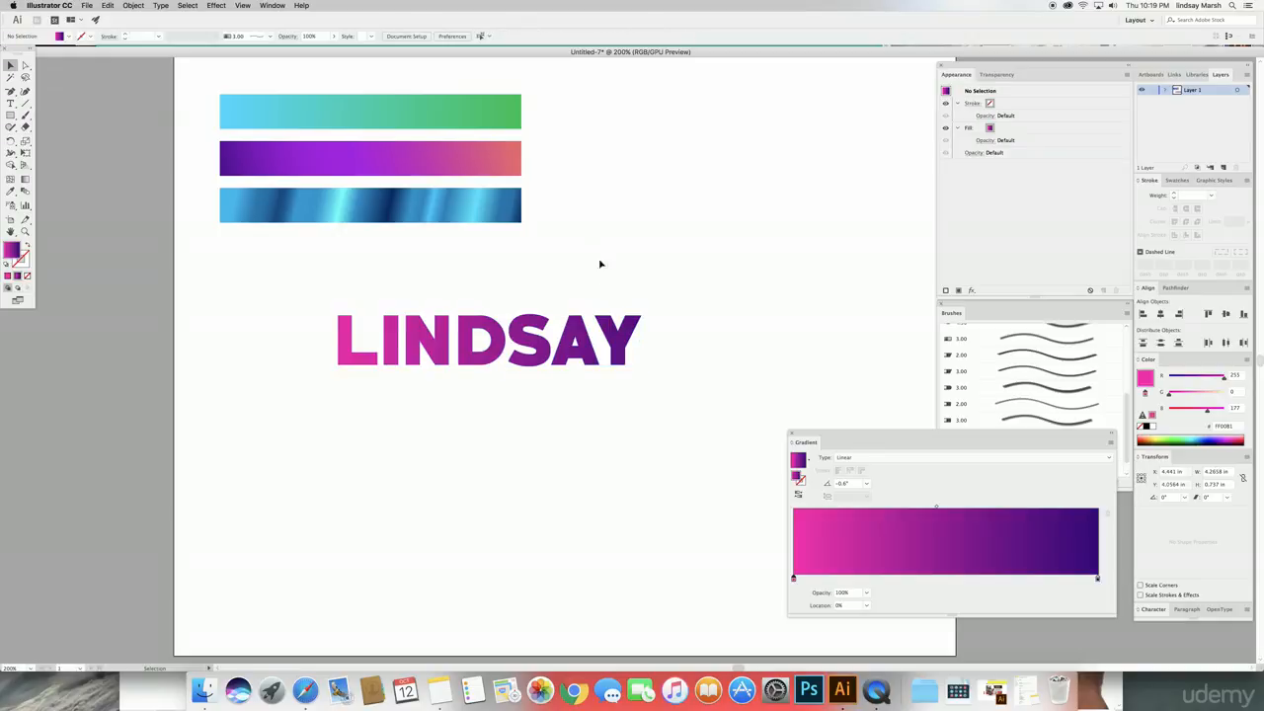
Redraw the pink-to-purple gradient diagonally across all the name's letters at about -17° with the Gradient tool.
{"action": "left_click", "coordinate": [565, 331]}
{"action": "key", "text": "g"}
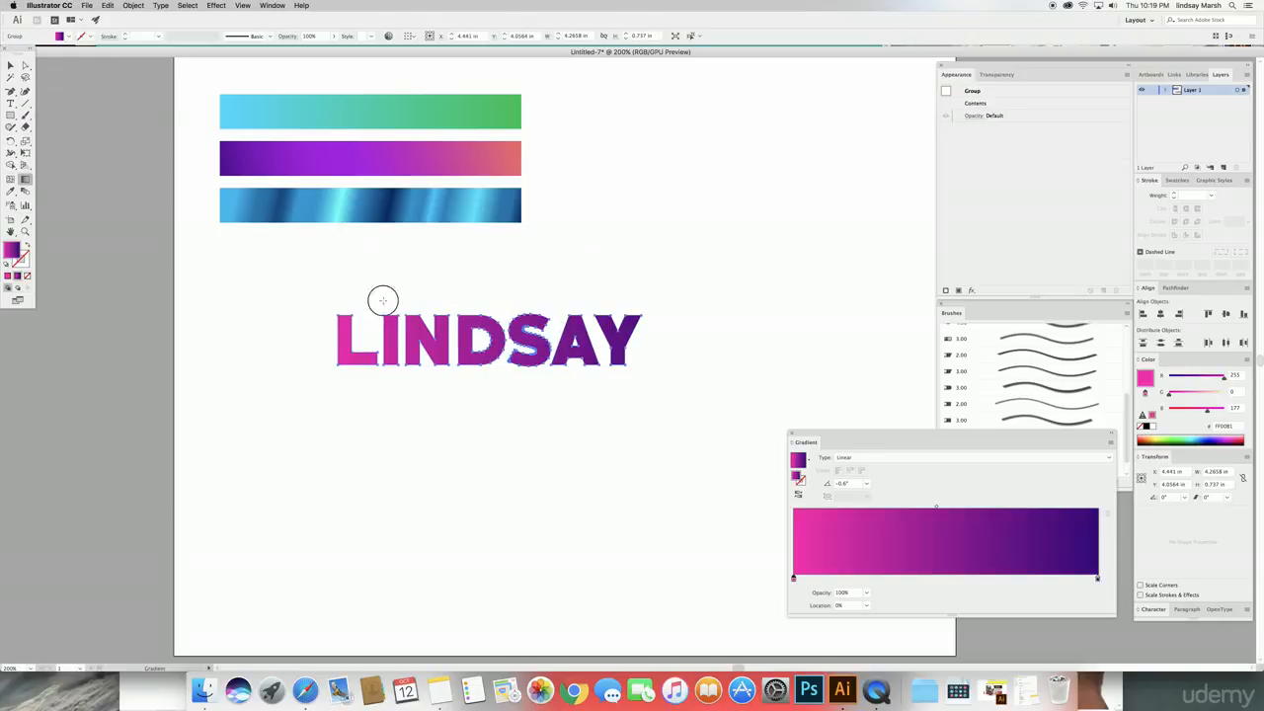
{"action": "left_click_drag", "start_coordinate": [351, 290], "coordinate": [648, 378]}
{"action": "left_click_drag", "start_coordinate": [373, 310], "coordinate": [632, 396]}
{"action": "key", "text": "v"}
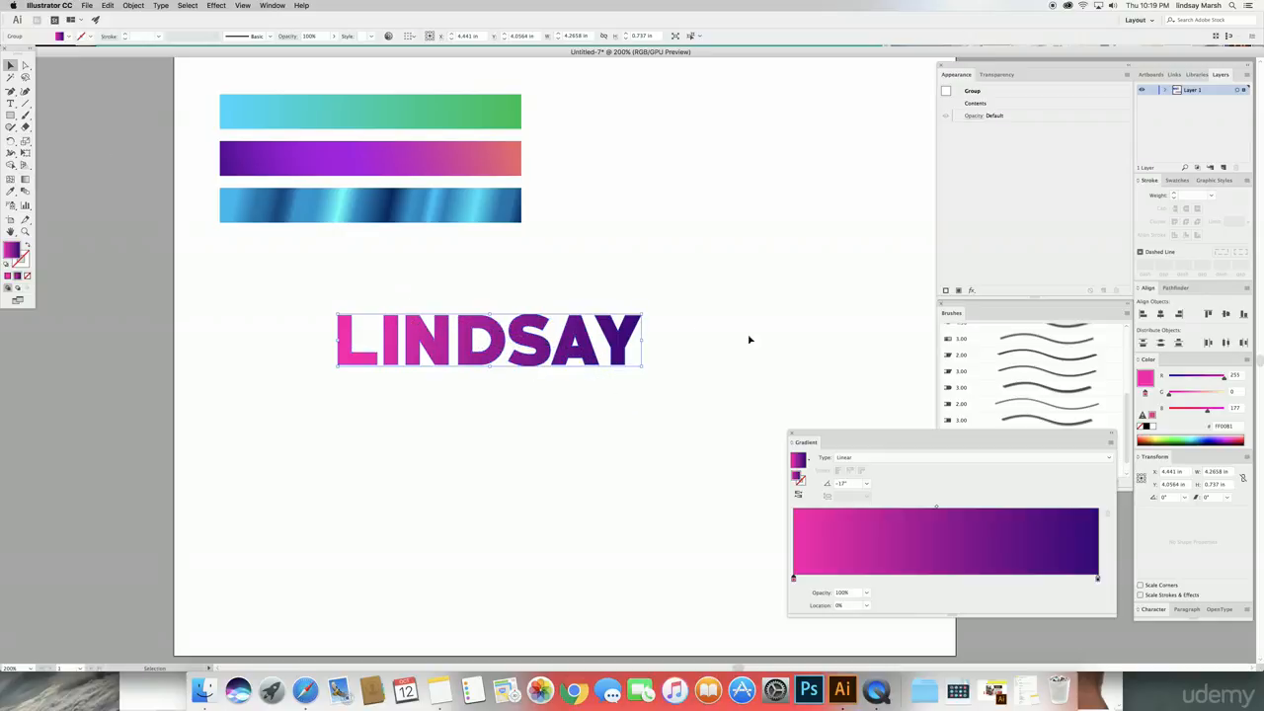
Enlarge the name lettering to about 7.61 in wide, centre it at about X 4.97 in, Y 4.48 in, and deselect it.
{"action": "left_click_drag", "start_coordinate": [642, 314], "coordinate": [882, 266]}
{"action": "left_click_drag", "start_coordinate": [832, 302], "coordinate": [751, 353]}
{"action": "left_click", "coordinate": [649, 246]}
Stretch the linear gradient over the enlarged name from above its first letter to below its last at about -20.4°.
{"action": "left_click", "coordinate": [24, 179]}
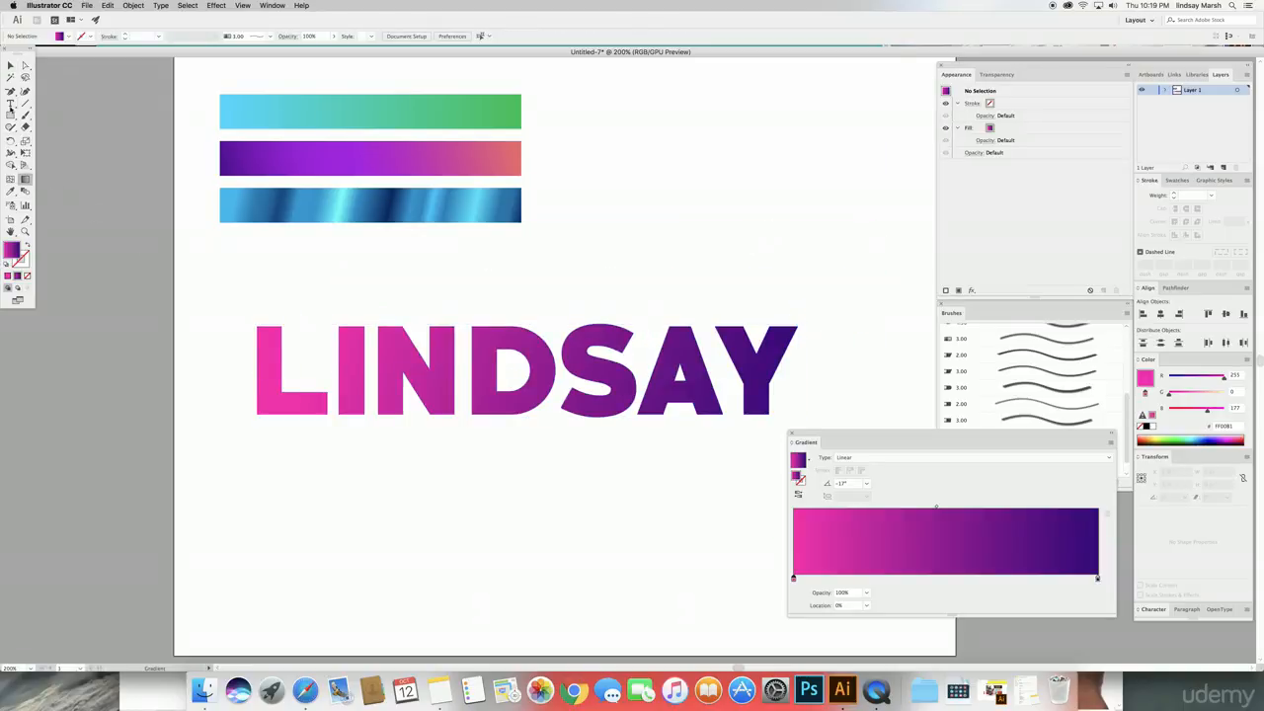
{"action": "left_click", "coordinate": [10, 65]}
{"action": "left_click", "coordinate": [280, 367]}
{"action": "key", "text": "g"}
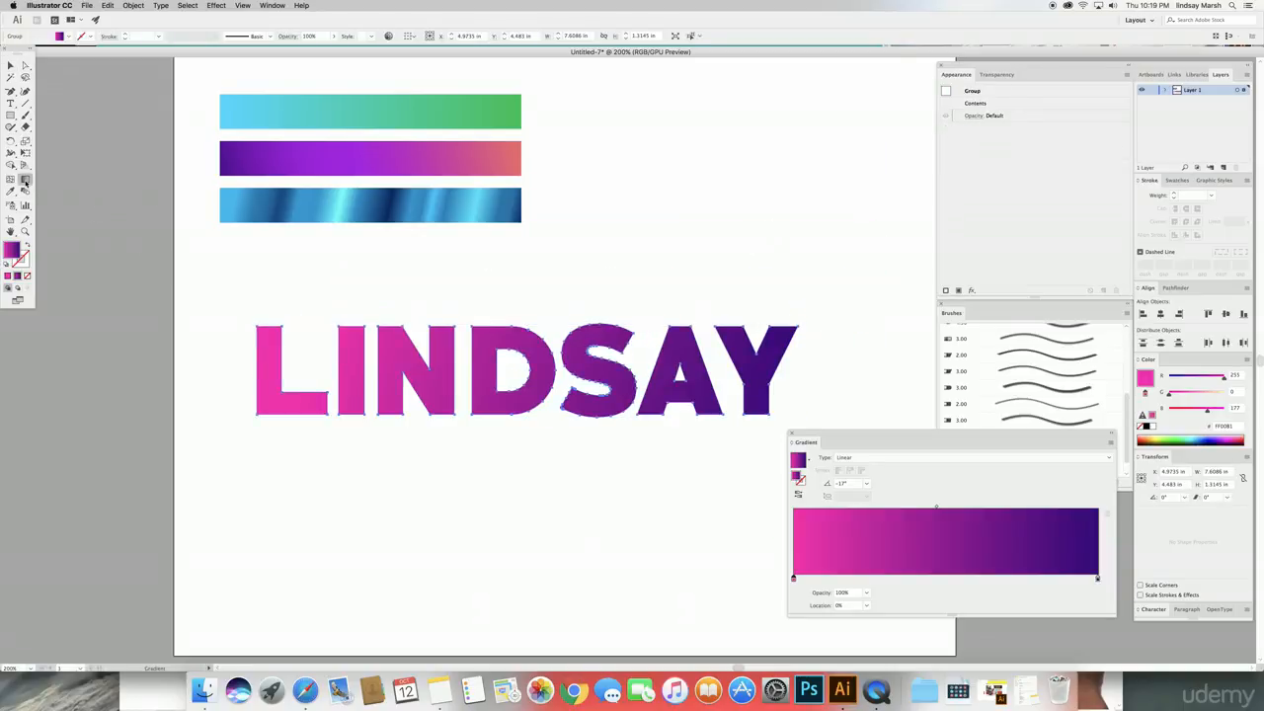
{"action": "left_click_drag", "start_coordinate": [302, 290], "coordinate": [704, 449]}
{"action": "left_click_drag", "start_coordinate": [329, 295], "coordinate": [826, 497]}
{"action": "left_click_drag", "start_coordinate": [263, 263], "coordinate": [910, 507]}
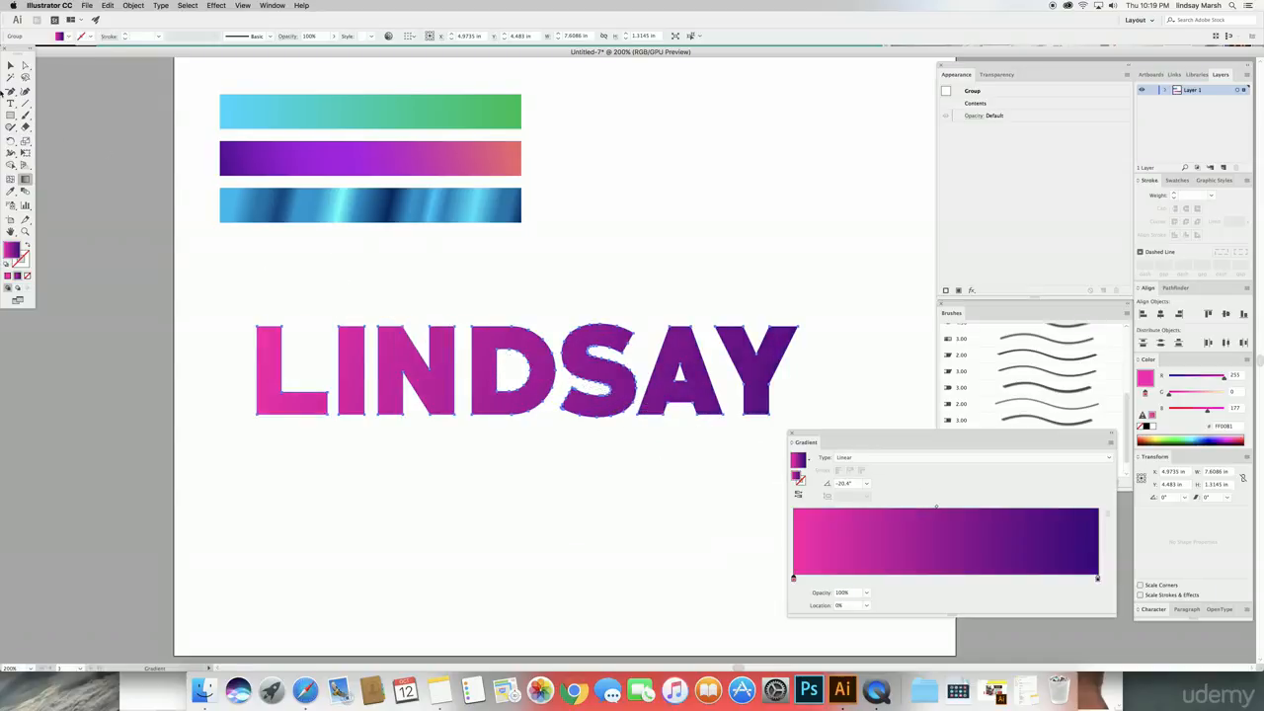
{"action": "left_click", "coordinate": [10, 65]}
{"action": "left_click", "coordinate": [596, 274]}
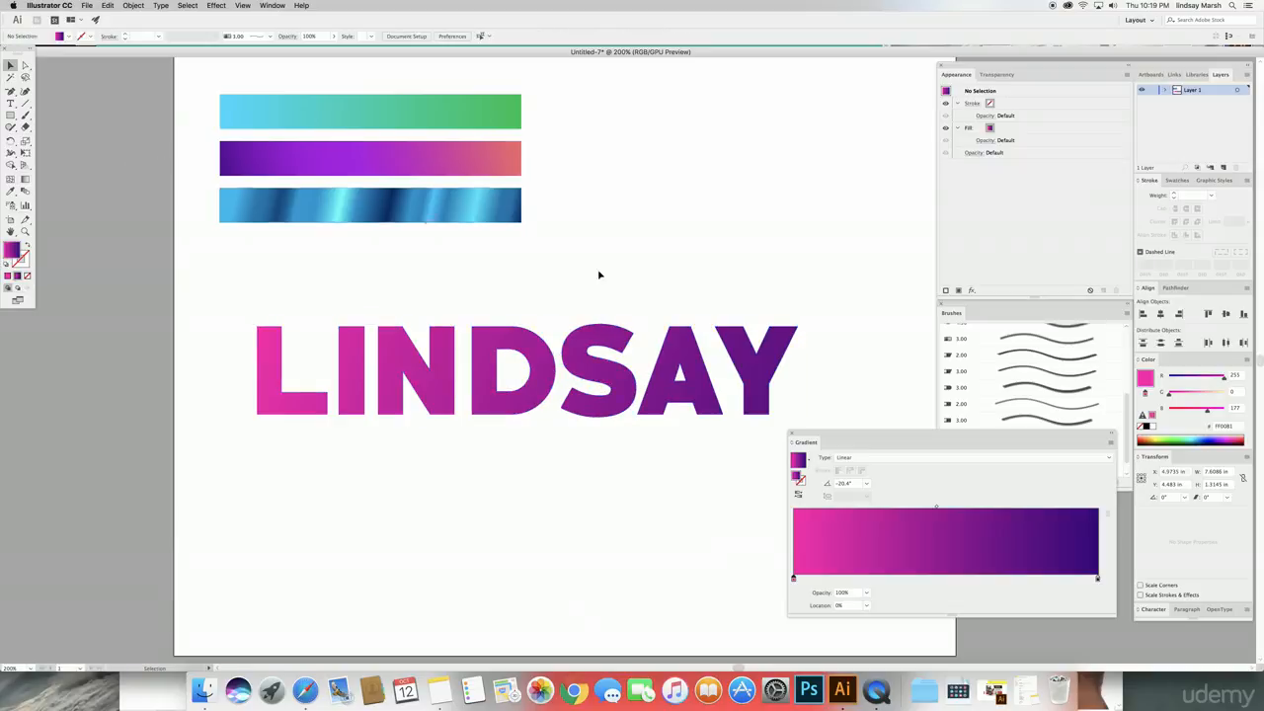
Change the name's gradient type to Radial and deselect the lettering.
{"action": "left_click", "coordinate": [719, 403]}
{"action": "left_click", "coordinate": [860, 457]}
{"action": "left_click", "coordinate": [855, 480]}
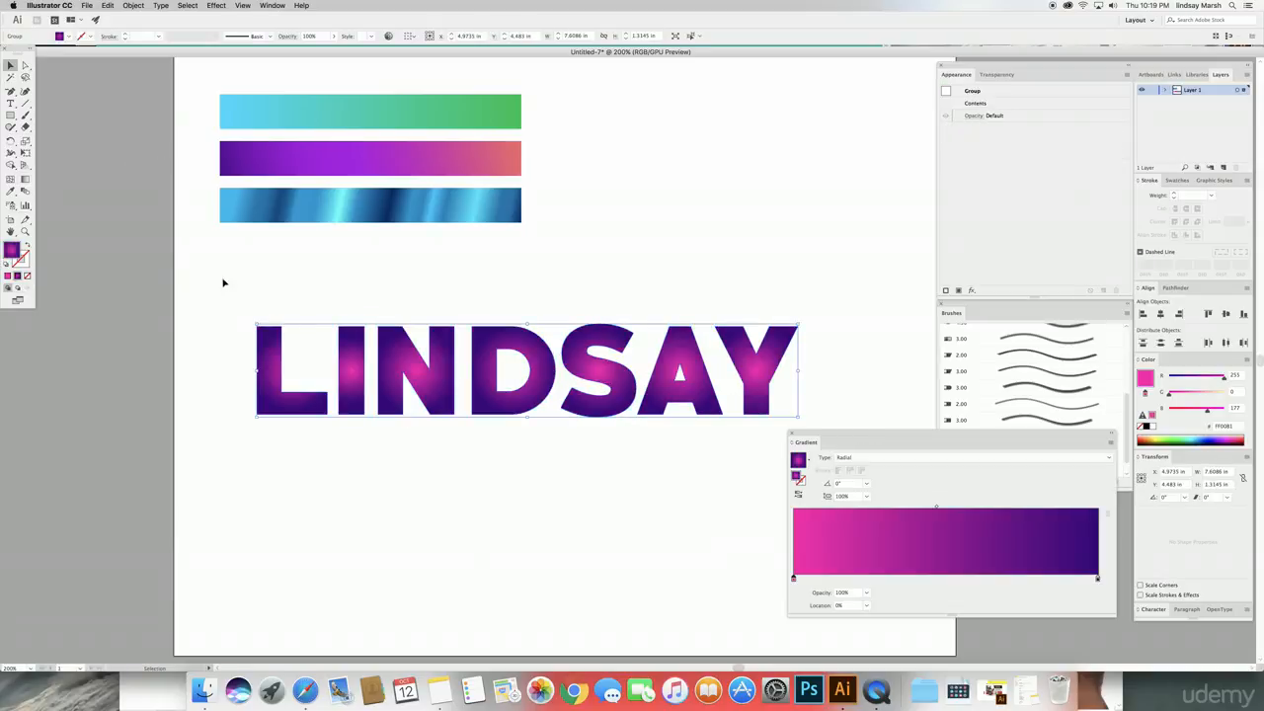
{"action": "left_click", "coordinate": [309, 296]}
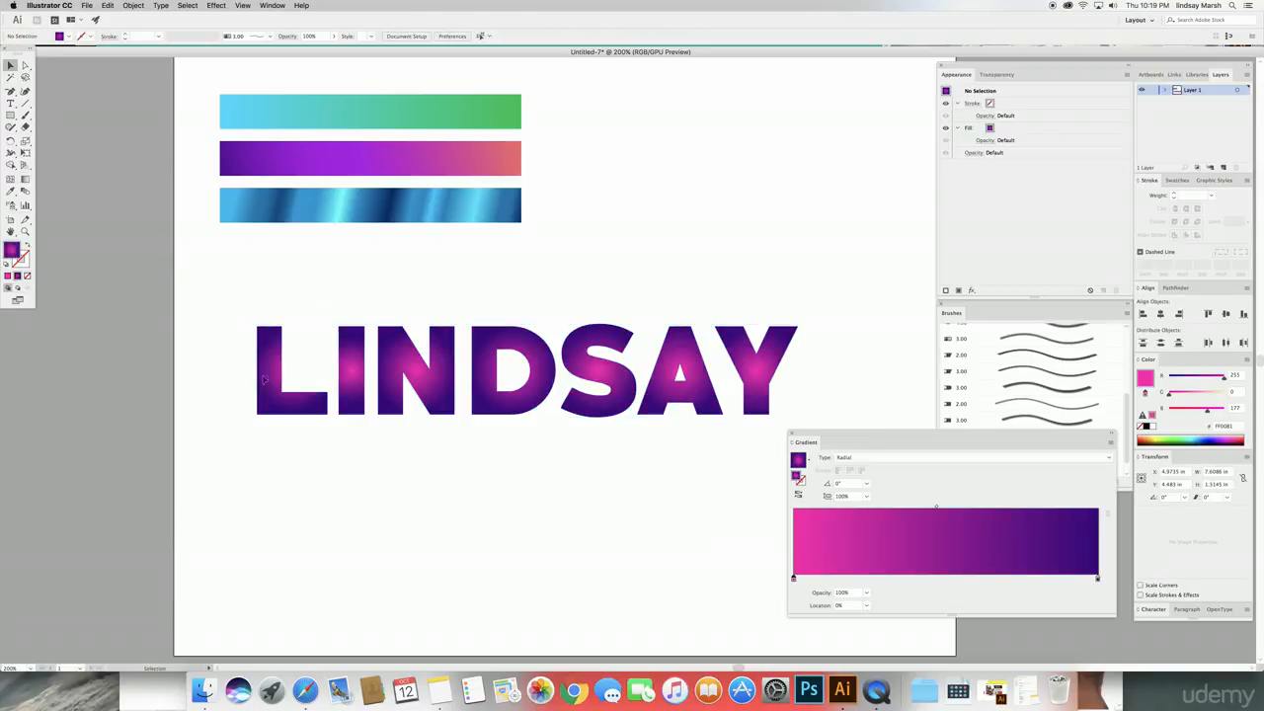
Redraw the radial gradient as one sweep across all the name's letters, ending at about -34°, and deselect.
{"action": "left_click", "coordinate": [490, 351]}
{"action": "left_click", "coordinate": [23, 179]}
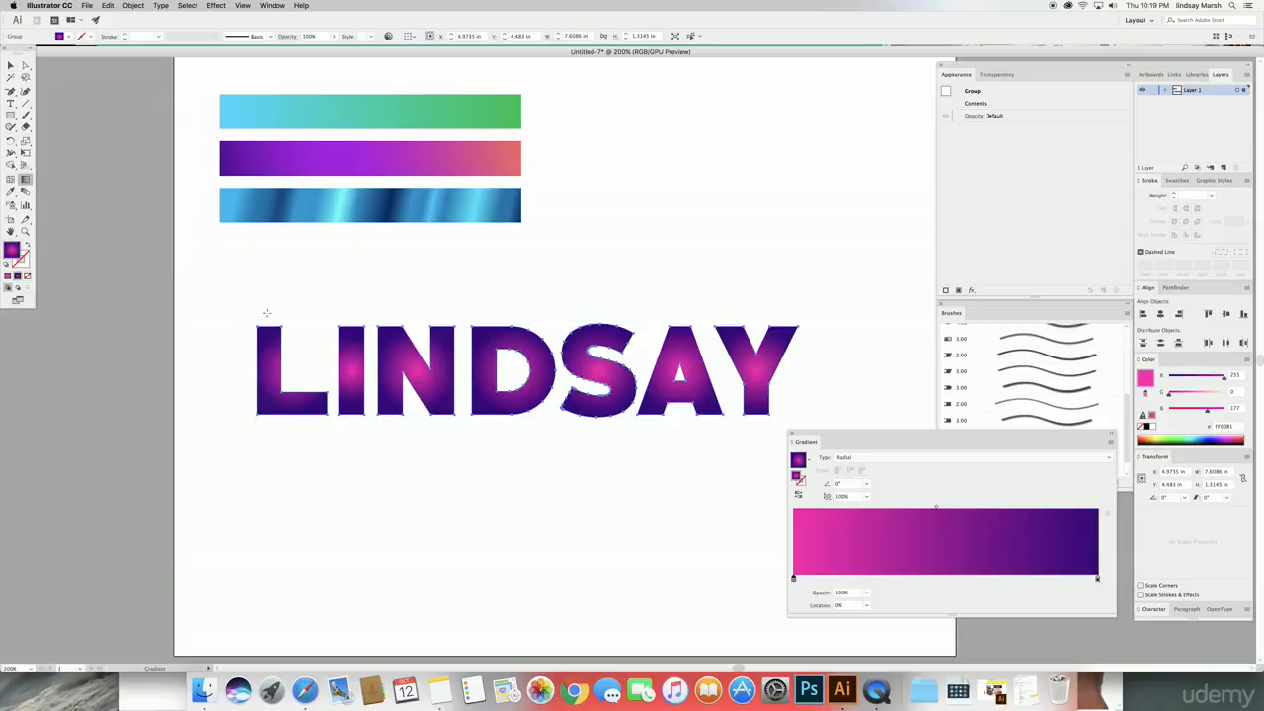
{"action": "left_click_drag", "start_coordinate": [229, 286], "coordinate": [814, 392]}
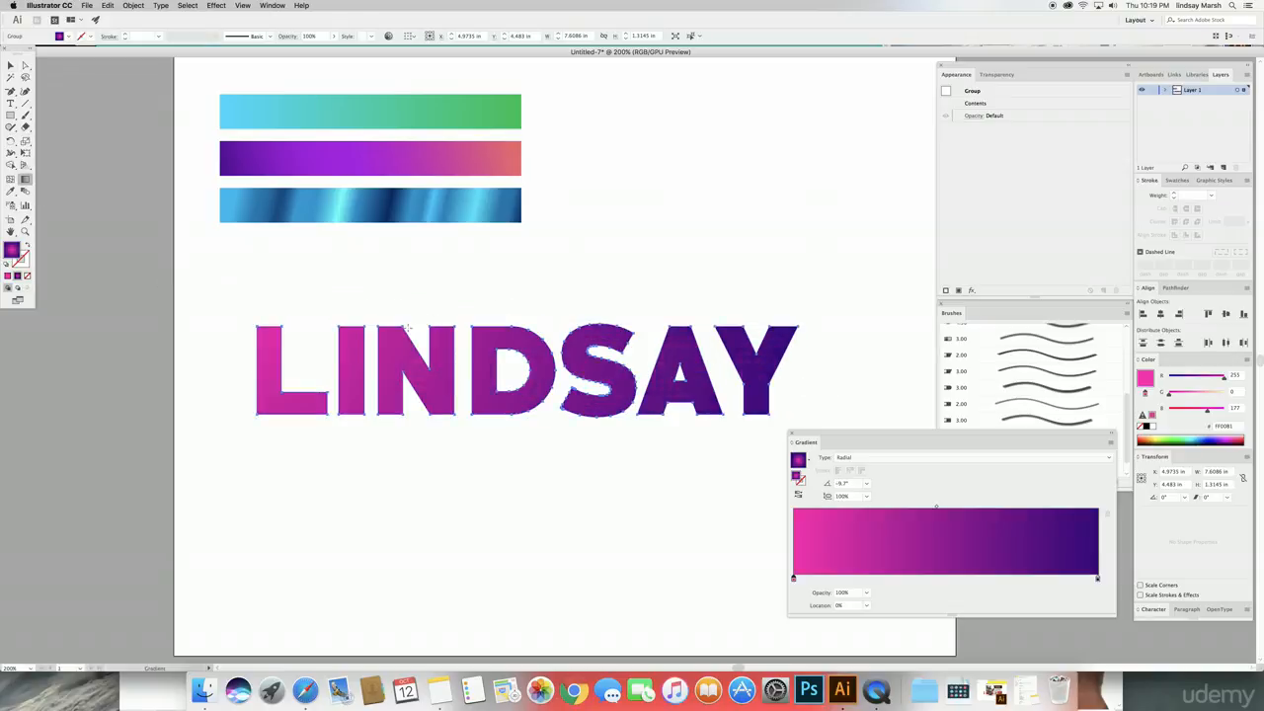
{"action": "left_click_drag", "start_coordinate": [336, 308], "coordinate": [679, 451]}
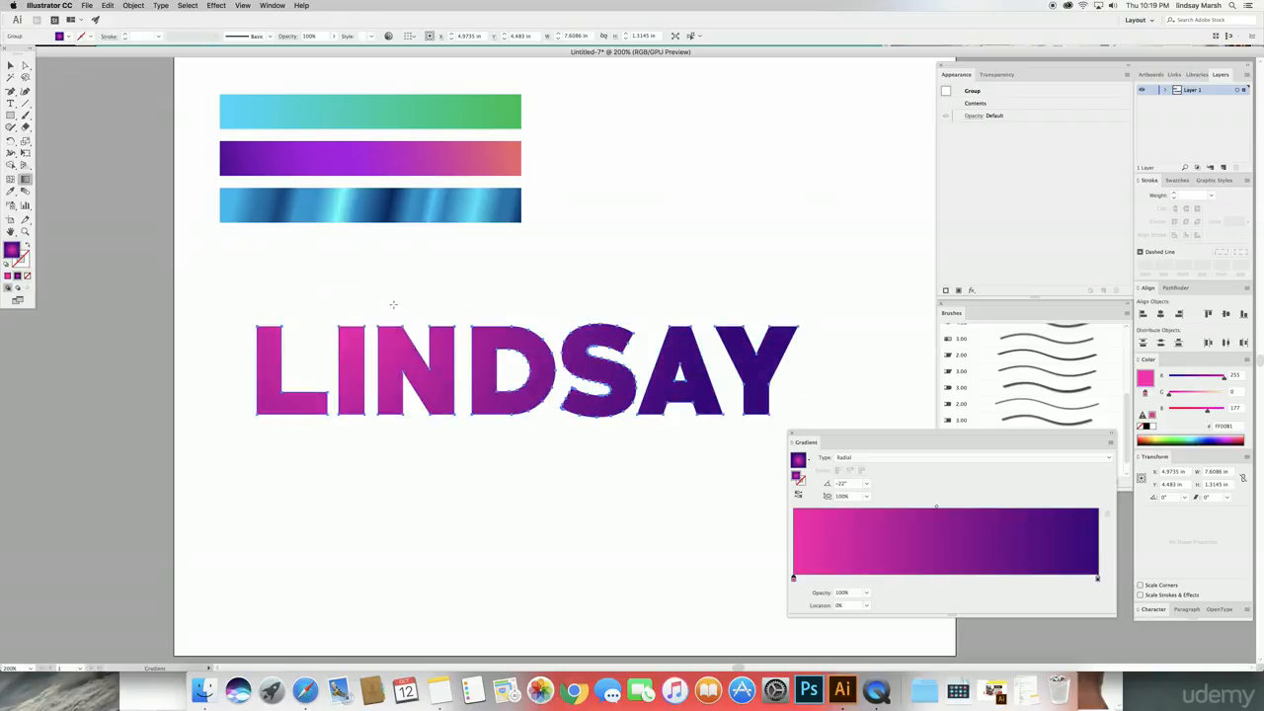
{"action": "left_click_drag", "start_coordinate": [393, 304], "coordinate": [621, 462]}
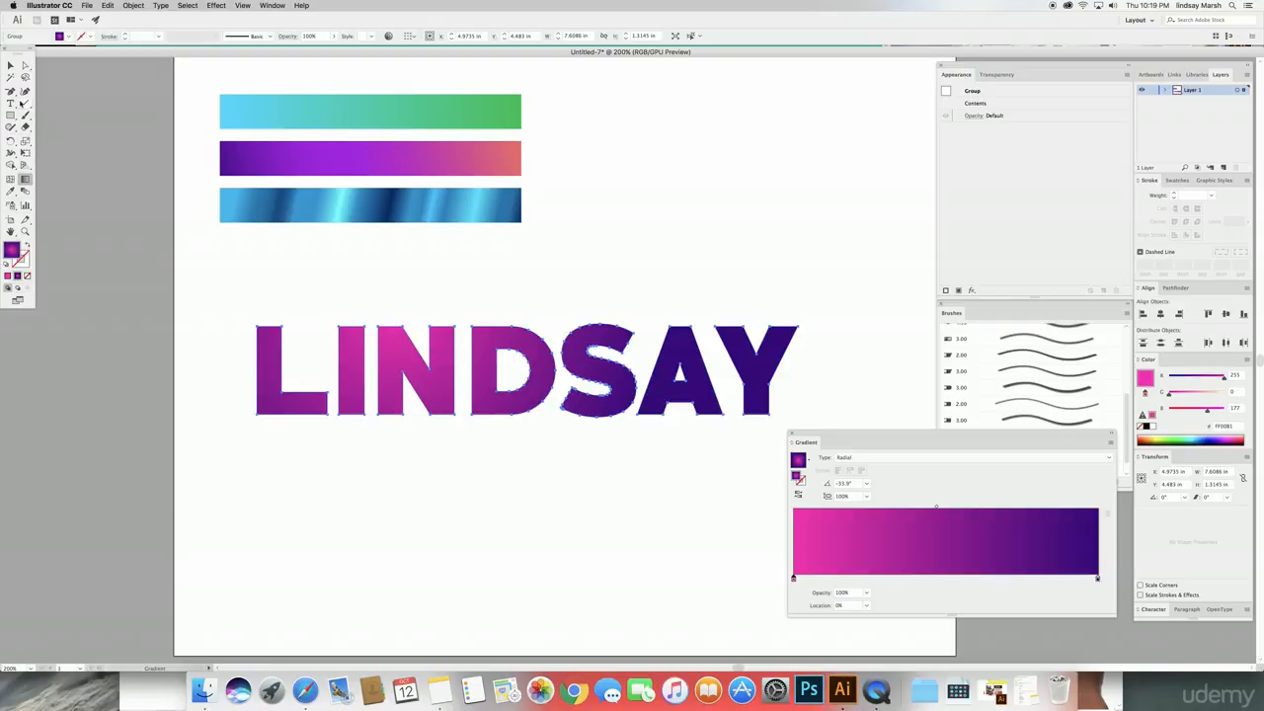
{"action": "left_click", "coordinate": [11, 66]}
{"action": "left_click", "coordinate": [593, 271]}
Shrink the name lettering to about 3.80 in wide, place it just beneath the gradient bars, and deselect it.
{"action": "left_click", "coordinate": [789, 335]}
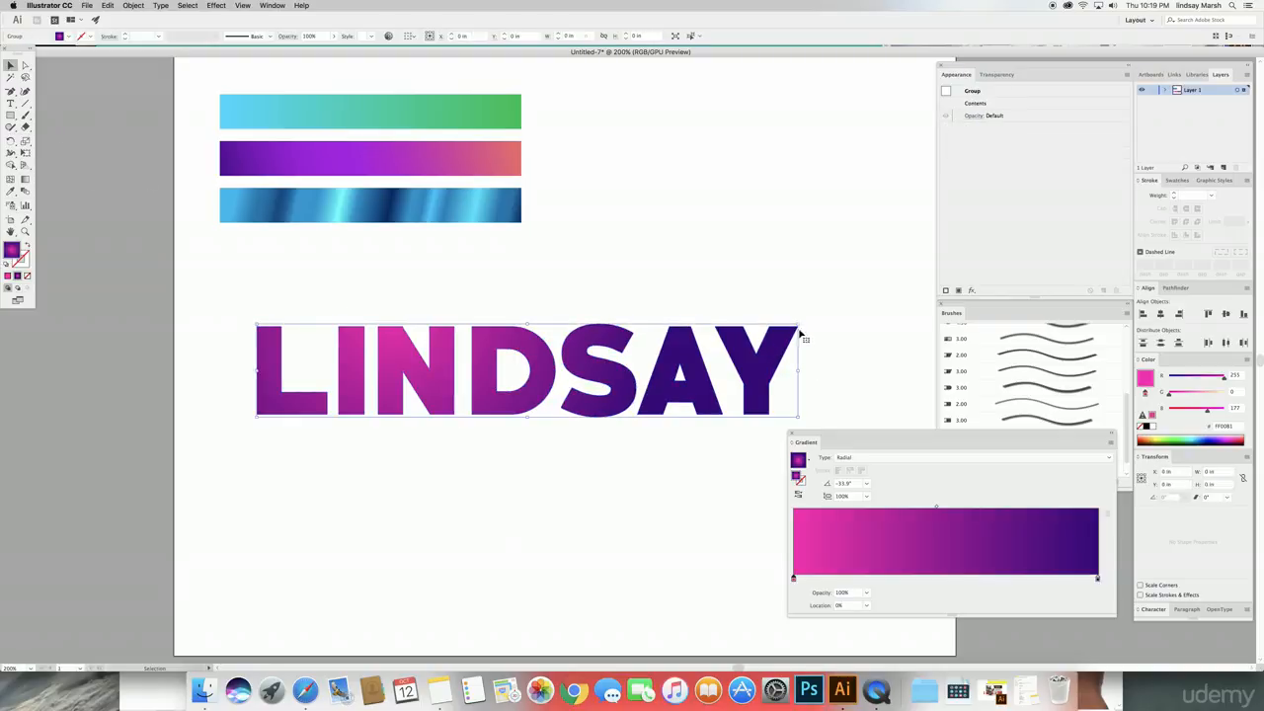
{"action": "left_click_drag", "start_coordinate": [800, 336], "coordinate": [482, 316]}
{"action": "key", "text": "super+shift+a"}
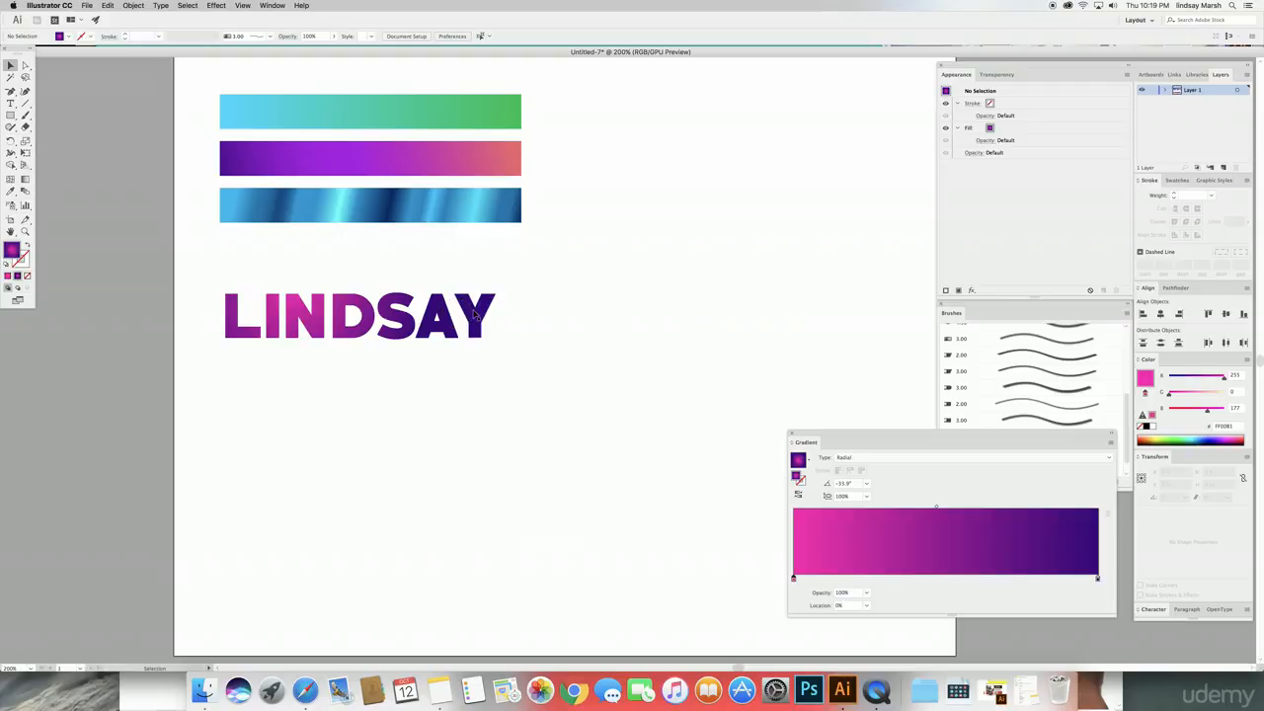
Refill the name with one linear gradient running across the letters at about -14.3° and nudge the lettering up to about Y 3.45 in.
{"action": "left_click", "coordinate": [475, 314]}
{"action": "left_click", "coordinate": [864, 458]}
{"action": "left_click", "coordinate": [859, 469]}
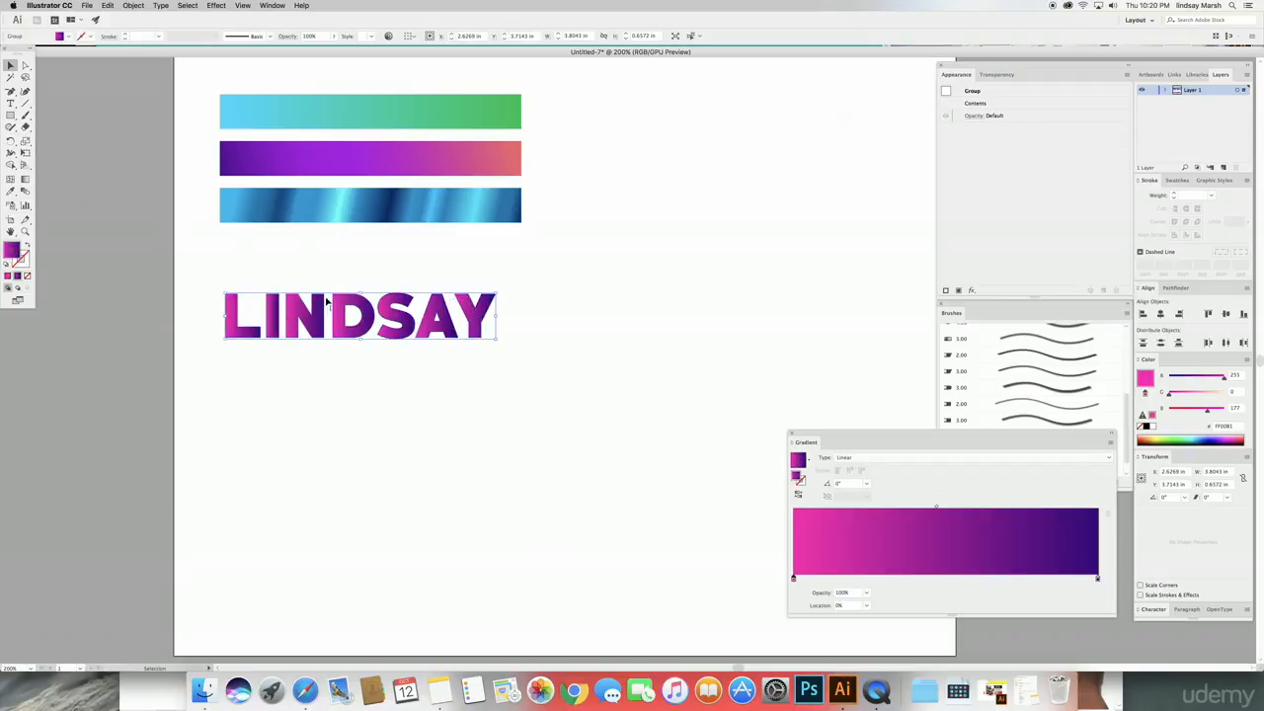
{"action": "left_click", "coordinate": [25, 180]}
{"action": "left_click_drag", "start_coordinate": [249, 285], "coordinate": [461, 337]}
{"action": "left_click", "coordinate": [11, 65]}
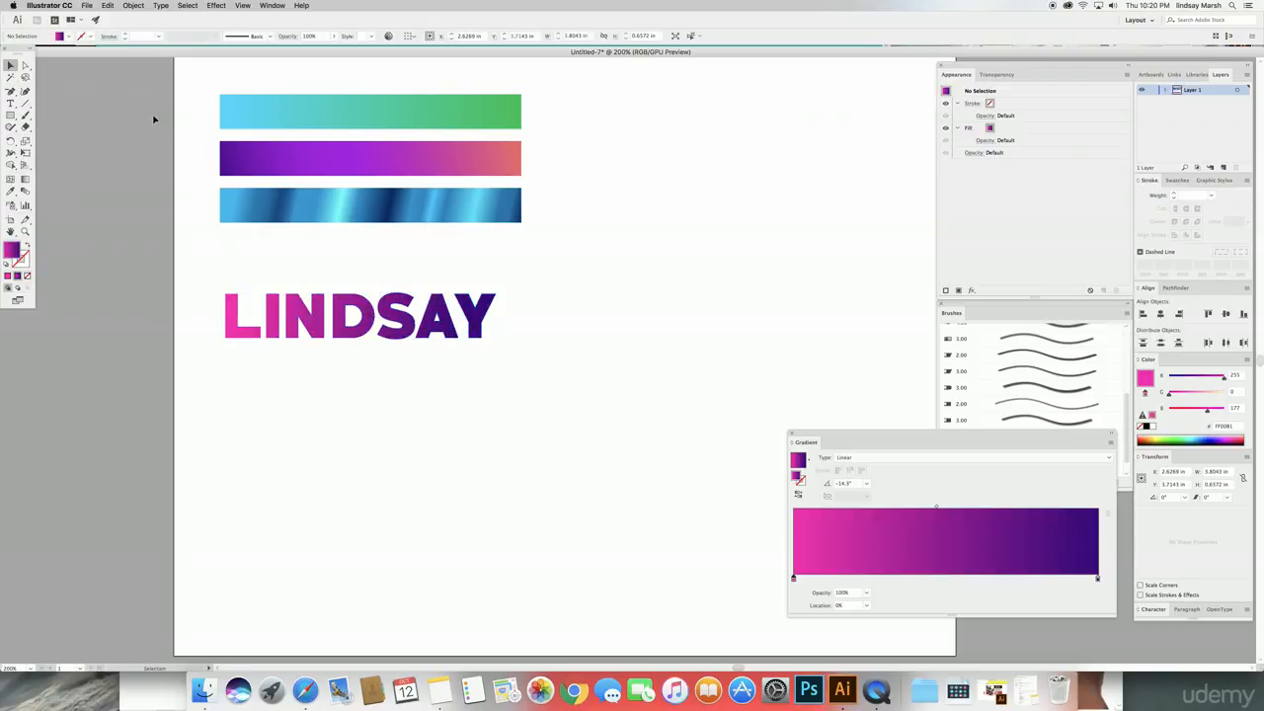
{"action": "left_click_drag", "start_coordinate": [374, 321], "coordinate": [377, 303]}
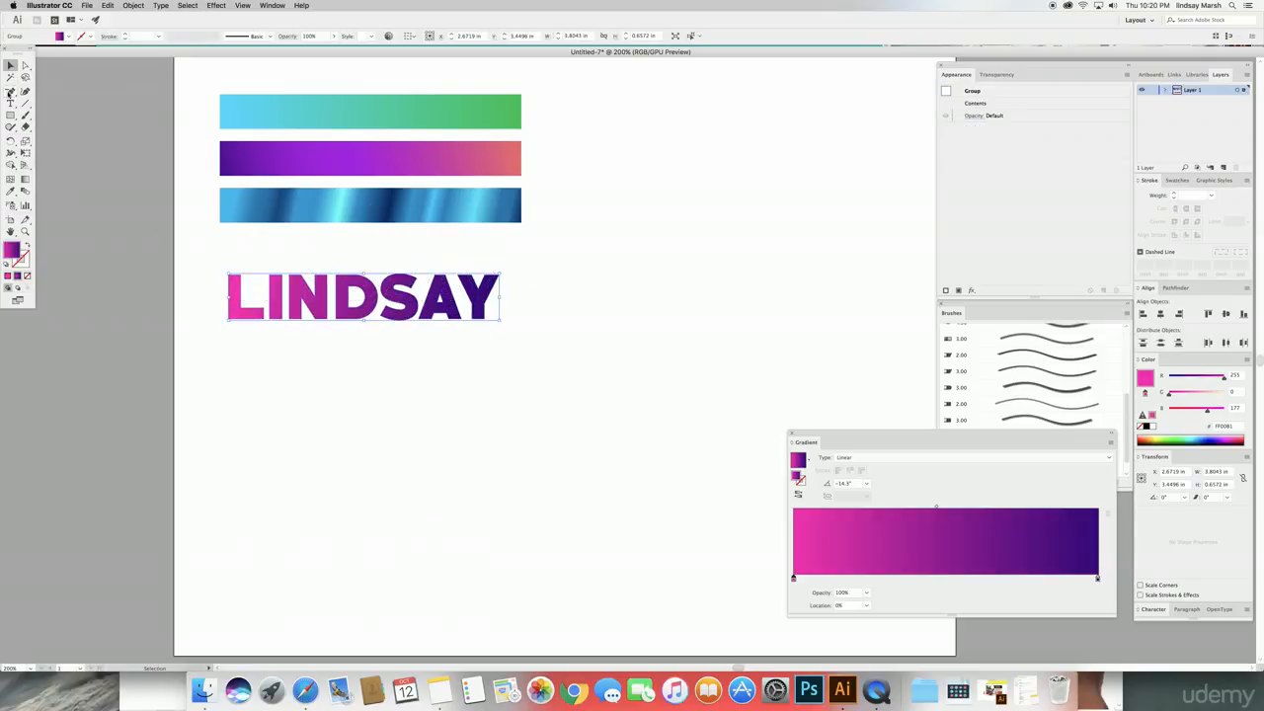
Add a text line reading "This is my headline" in the empty area below the name.
{"action": "left_click", "coordinate": [11, 103]}
{"action": "left_click", "coordinate": [406, 418]}
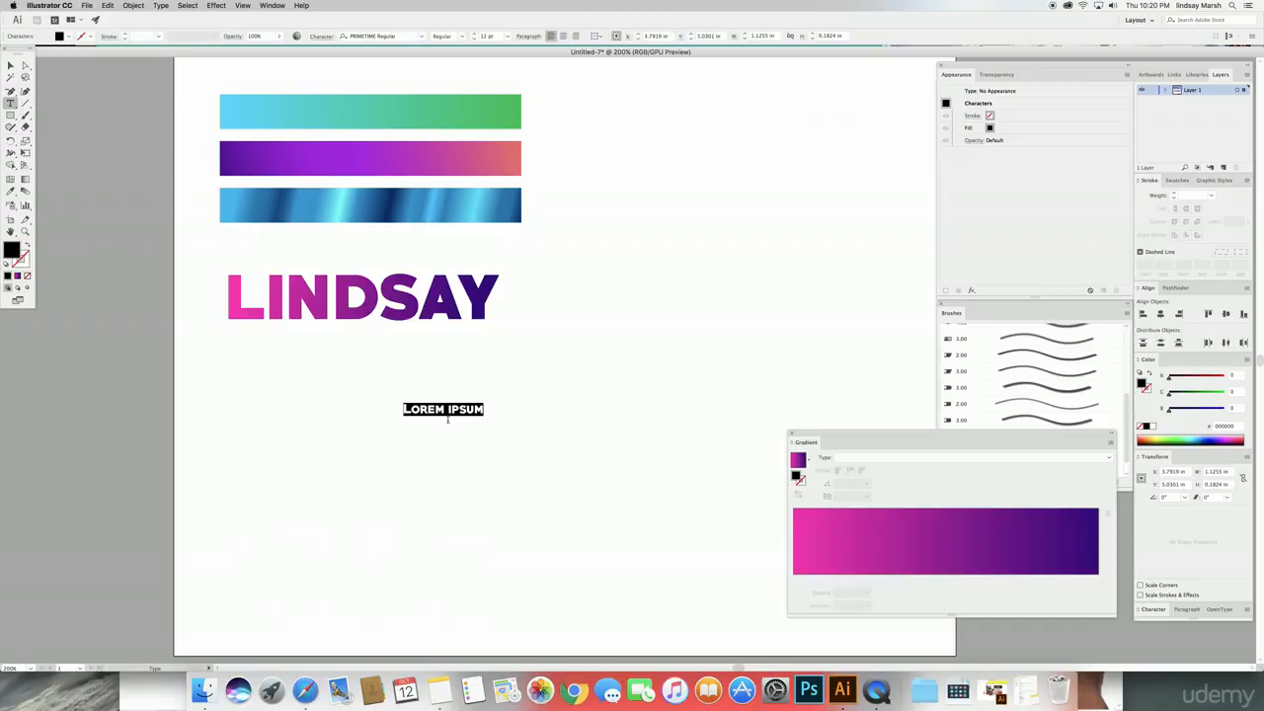
{"action": "type", "text": "This is my headline"}
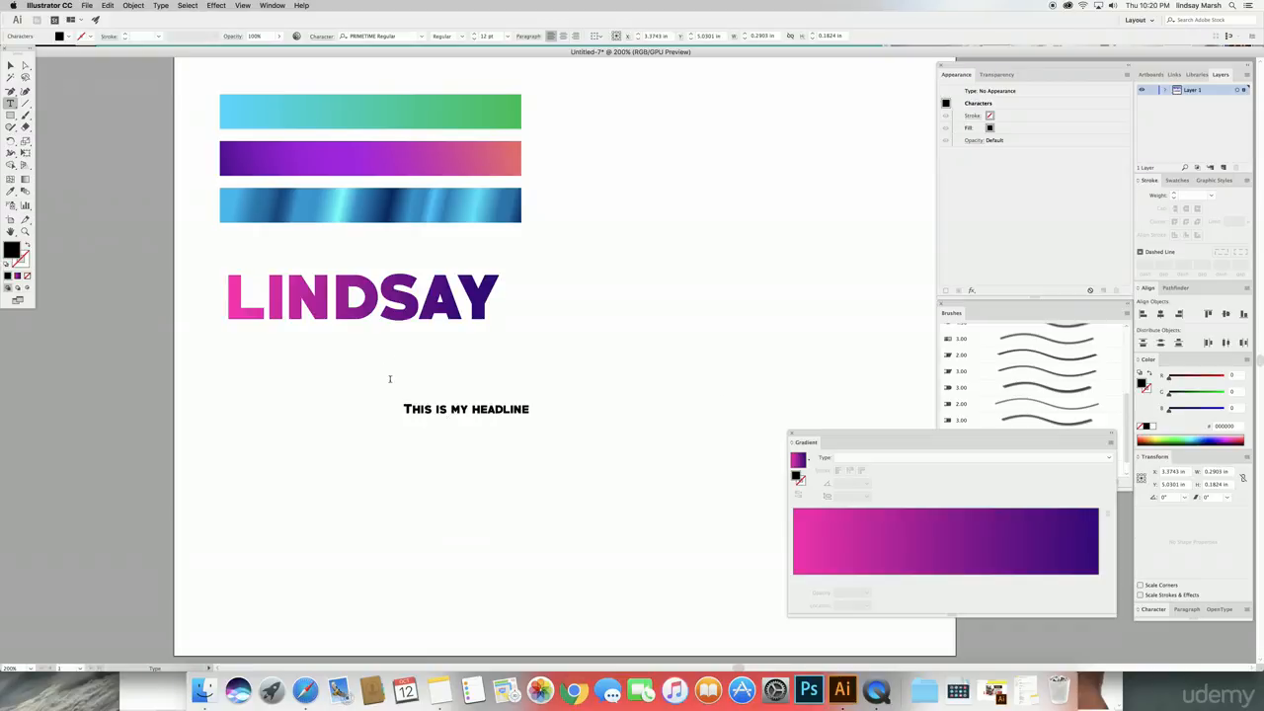
{"action": "key", "text": "Escape"}
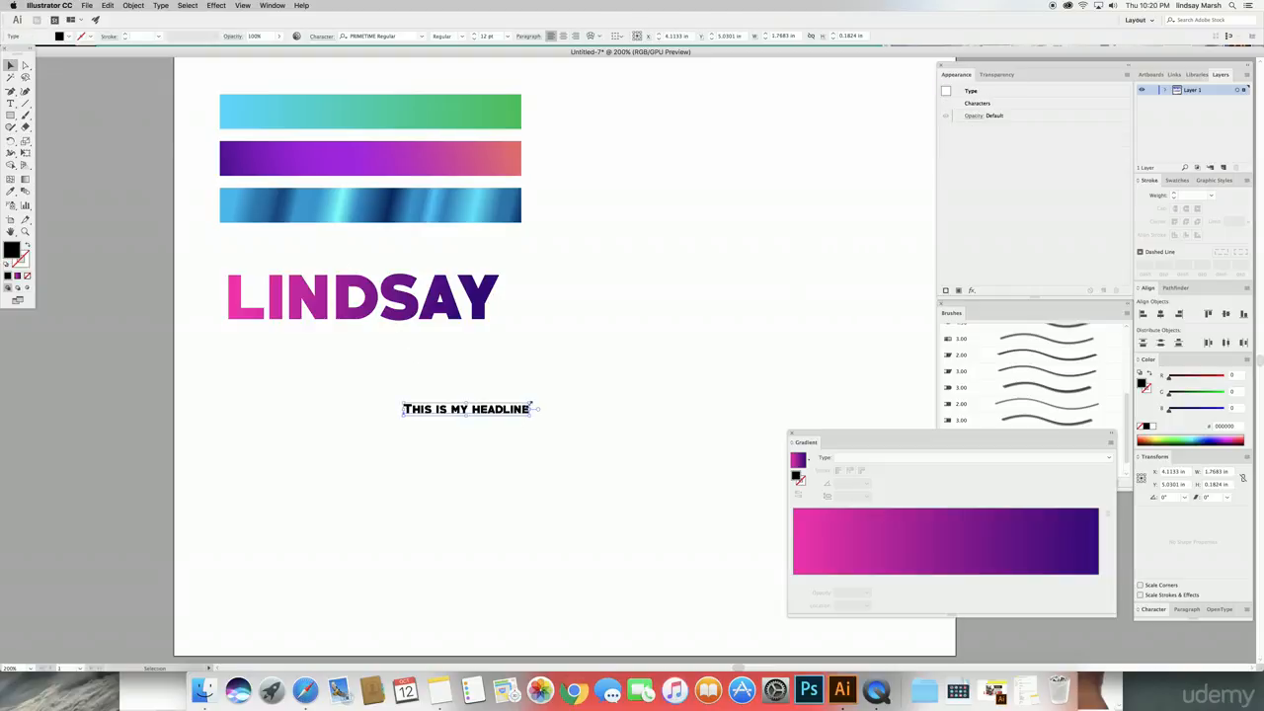
Shrink the name beneath the third bar and enlarge the headline text to about 7.01 in wide below it.
{"action": "left_click", "coordinate": [450, 289]}
{"action": "left_click_drag", "start_coordinate": [499, 274], "coordinate": [302, 271]}
{"action": "left_click_drag", "start_coordinate": [444, 409], "coordinate": [754, 333]}
{"action": "left_click_drag", "start_coordinate": [643, 370], "coordinate": [651, 394]}
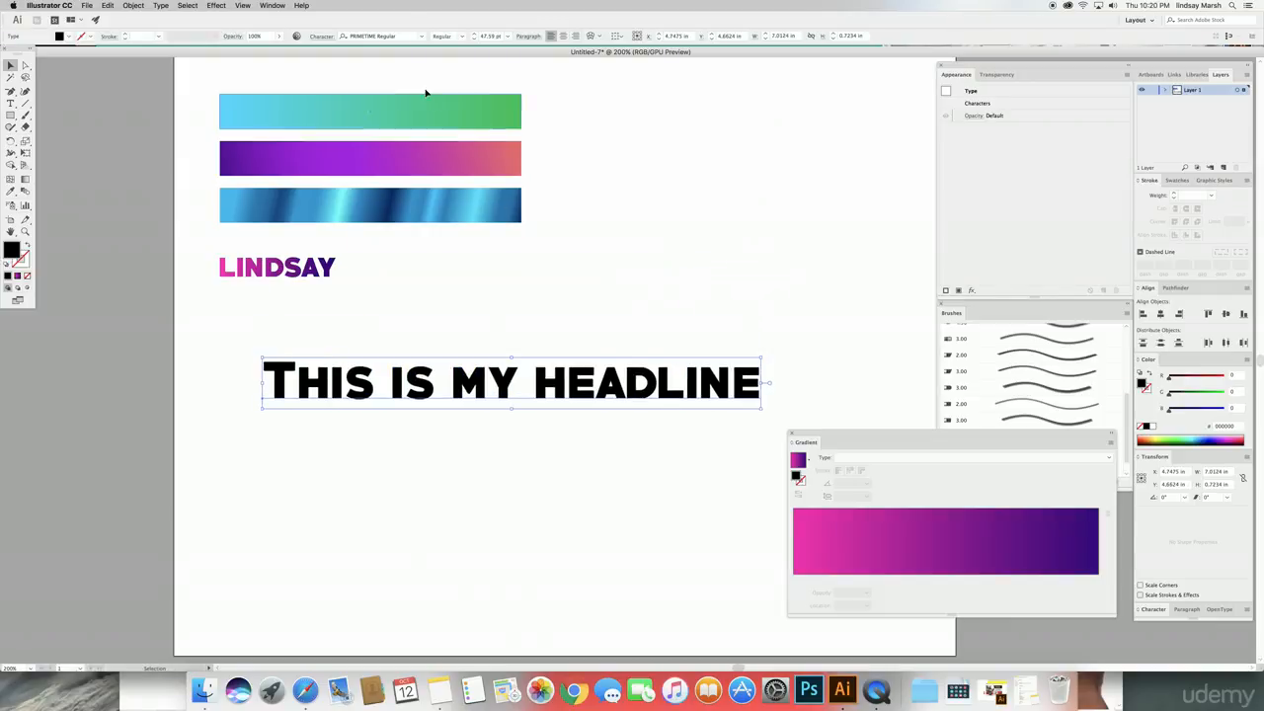
Set the headline's font to Mark My Words and place a duplicate of it directly below.
{"action": "left_click", "coordinate": [421, 38]}
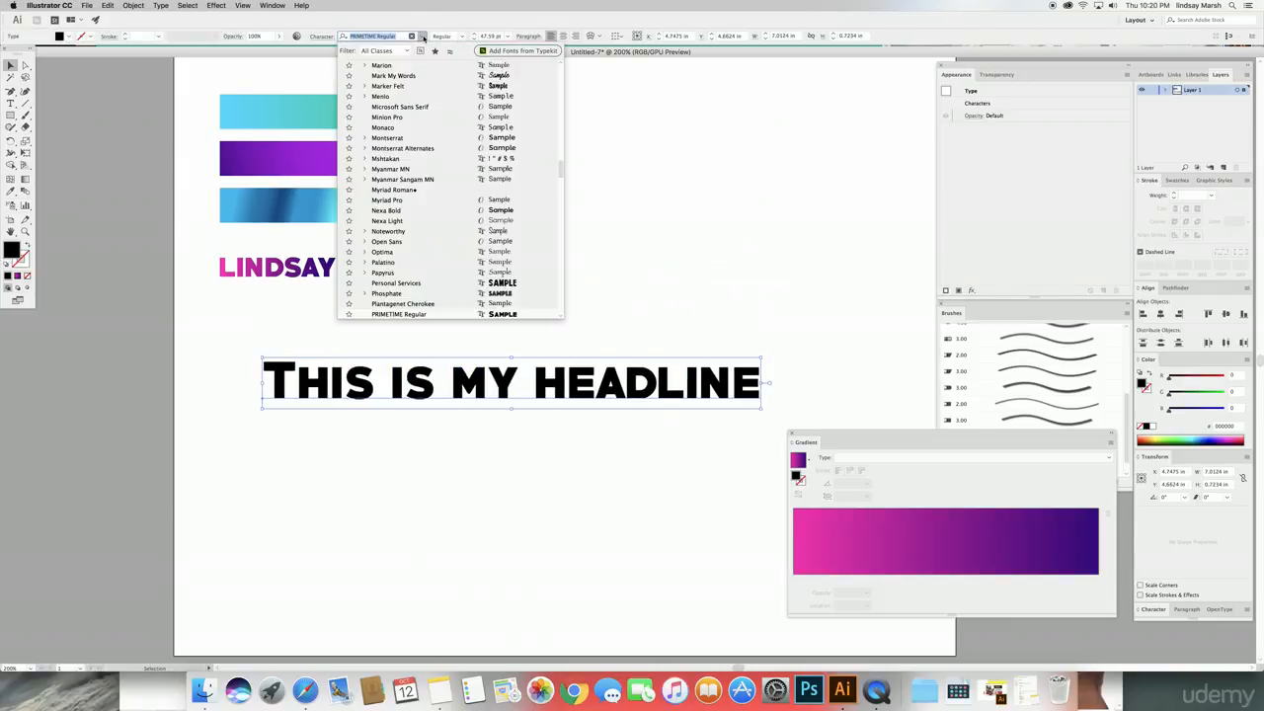
{"action": "left_click", "coordinate": [520, 75]}
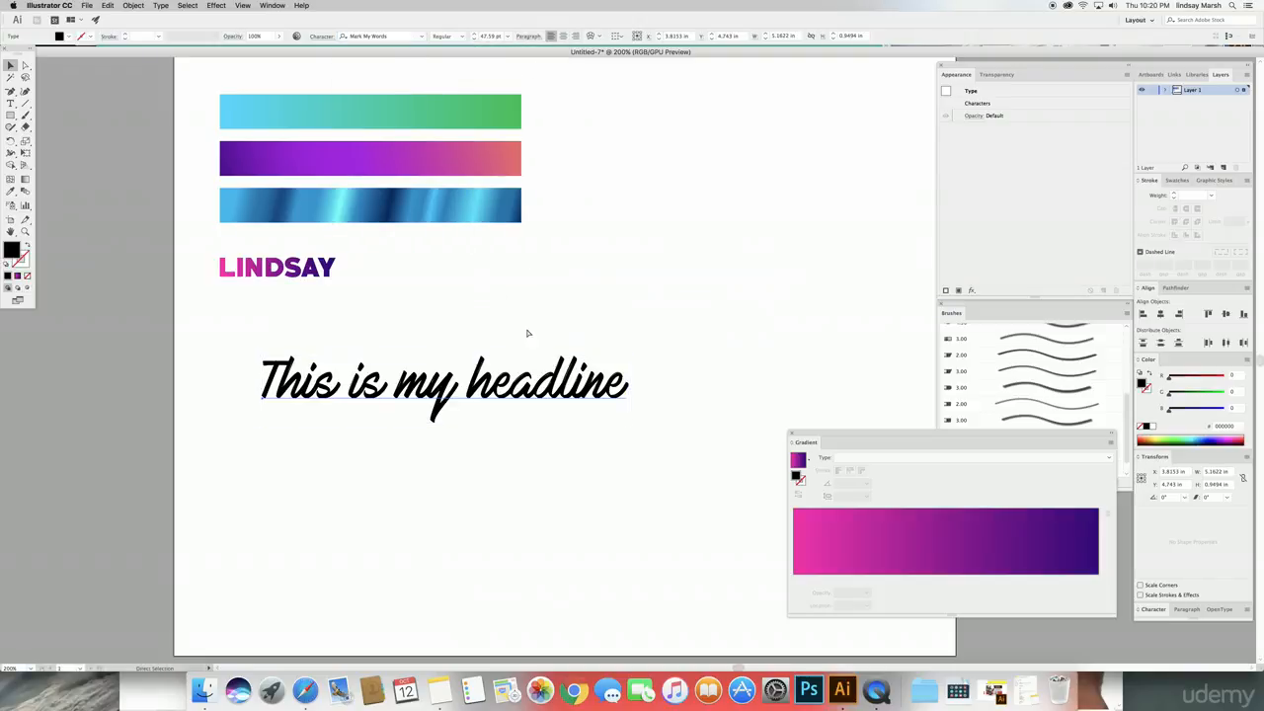
{"action": "left_click_drag", "start_coordinate": [421, 381], "coordinate": [433, 486]}
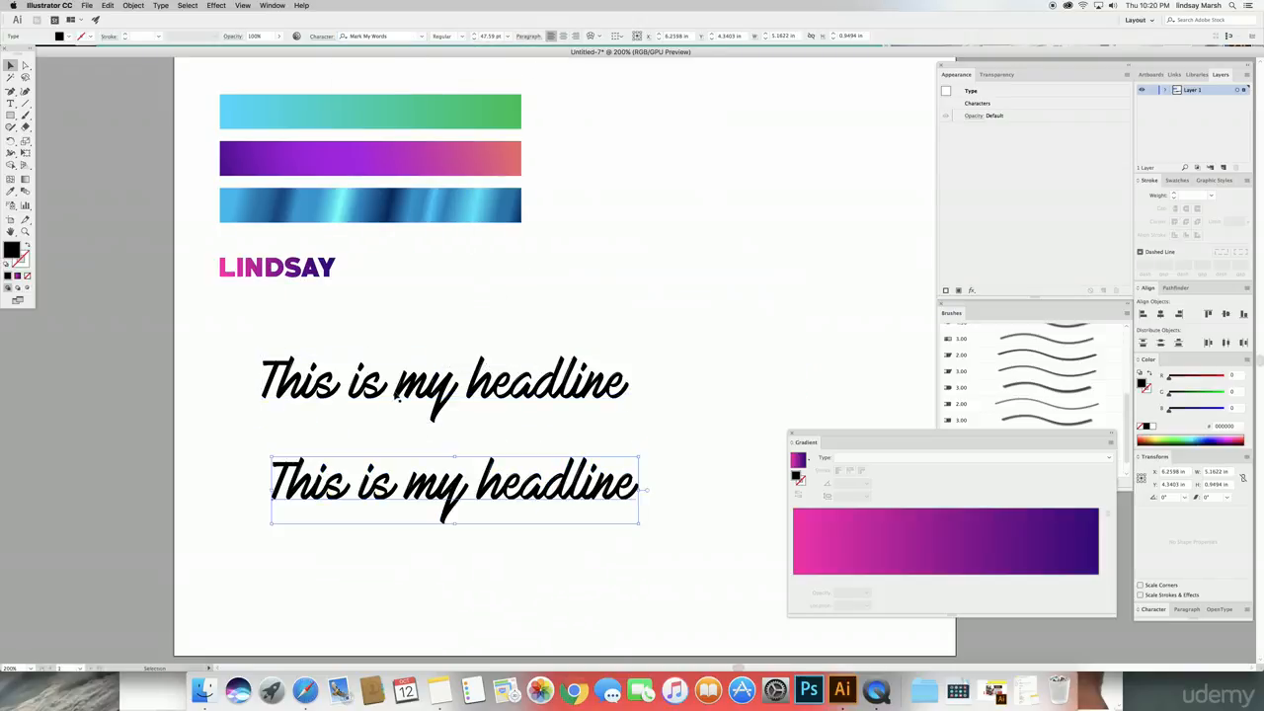
Set the lower headline's font to KG Cold Coffee.
{"action": "double_click", "coordinate": [425, 484]}
{"action": "left_click", "coordinate": [11, 66]}
{"action": "left_click", "coordinate": [422, 37]}
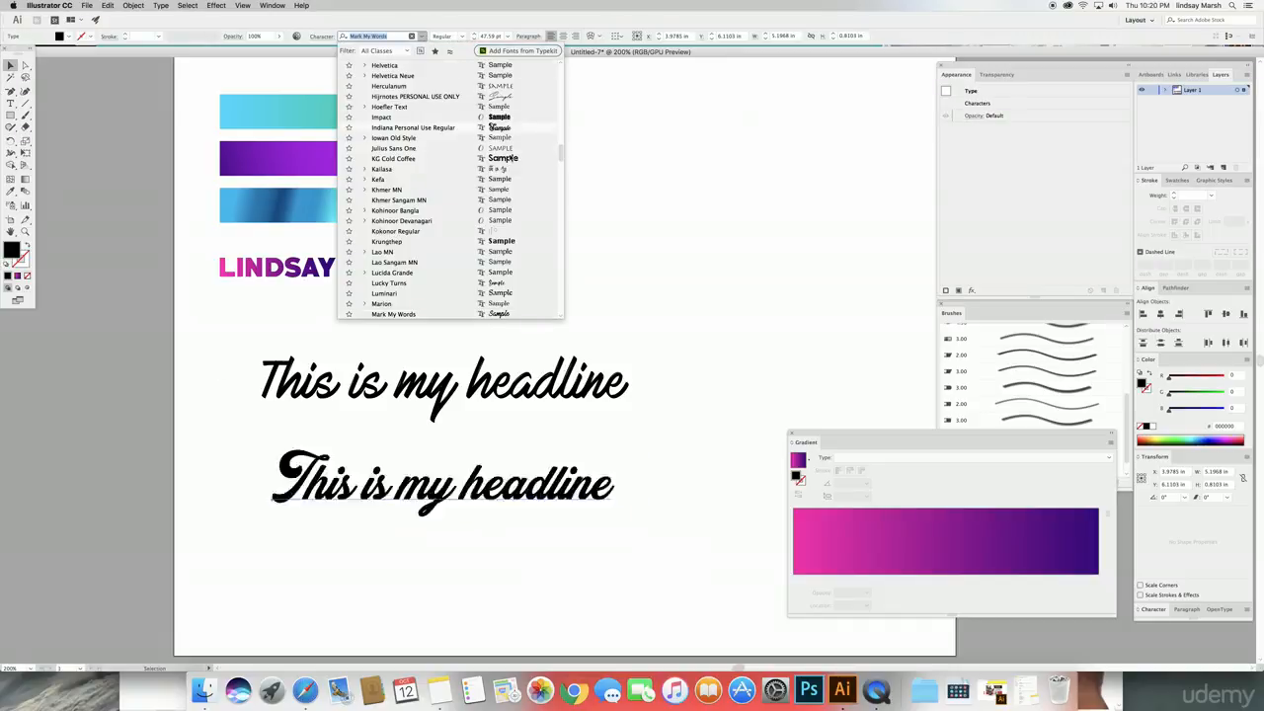
{"action": "left_click", "coordinate": [509, 158]}
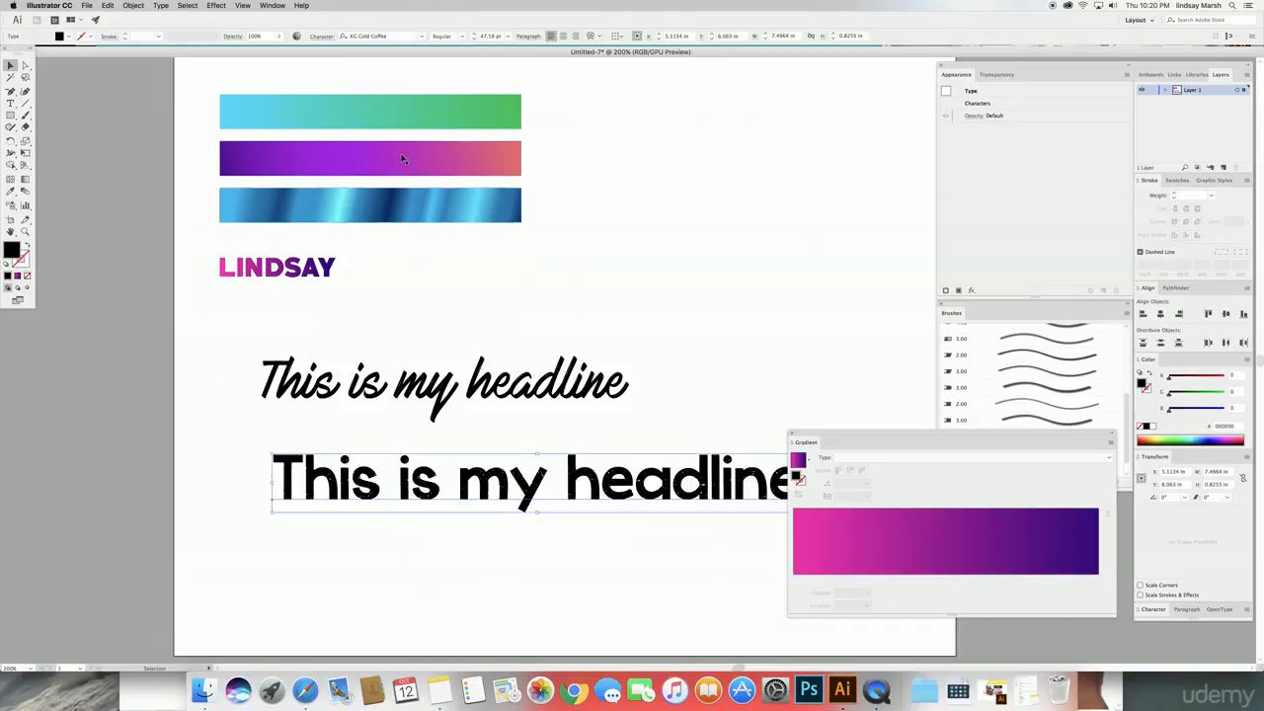
Set the lower headline's font to mellony dry brush and replace its initial capital T with a lowercase t.
{"action": "left_click", "coordinate": [422, 36]}
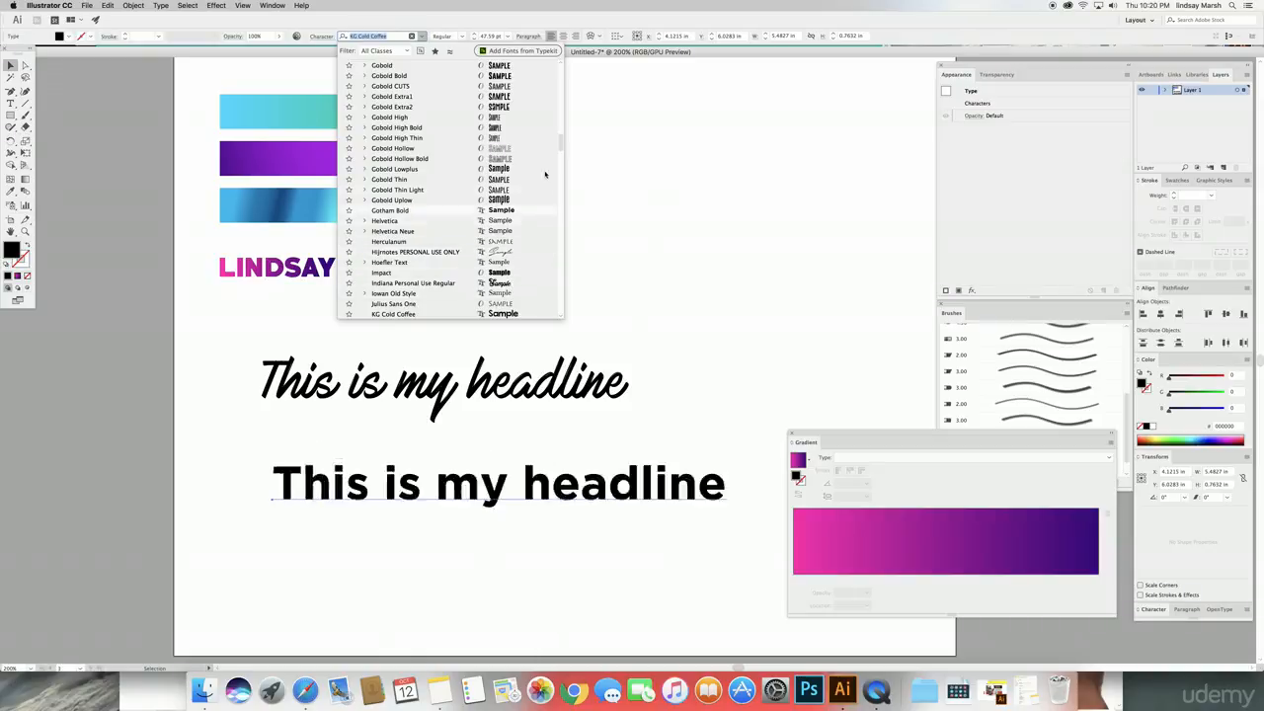
{"action": "left_click_drag", "start_coordinate": [561, 141], "coordinate": [564, 56]}
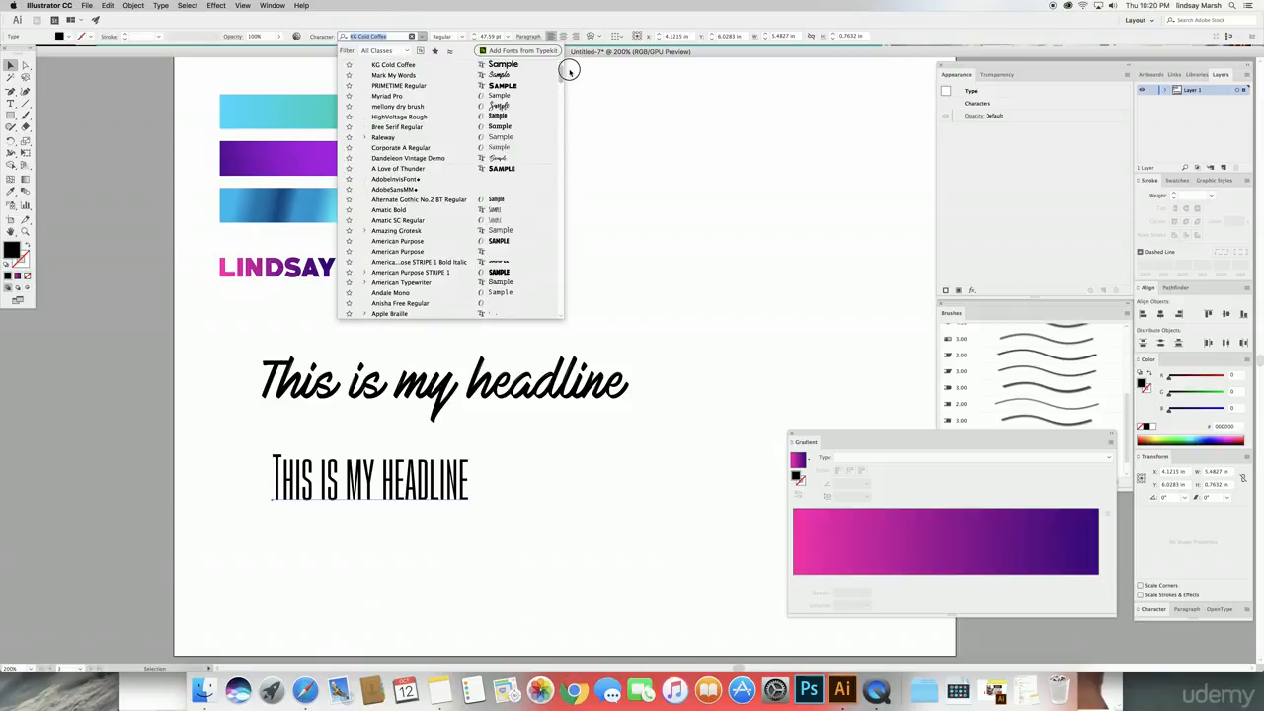
{"action": "left_click", "coordinate": [513, 105]}
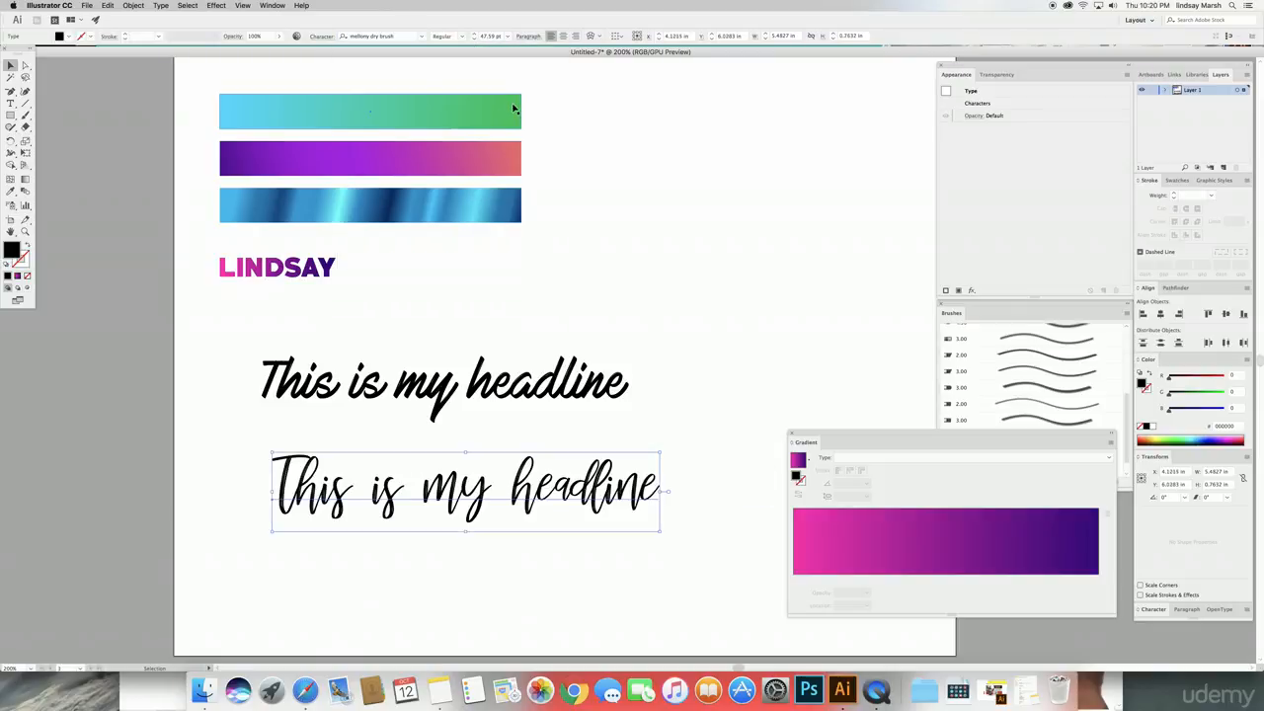
{"action": "double_click", "coordinate": [277, 468]}
{"action": "left_click_drag", "start_coordinate": [278, 468], "coordinate": [260, 461]}
{"action": "type", "text": "t"}
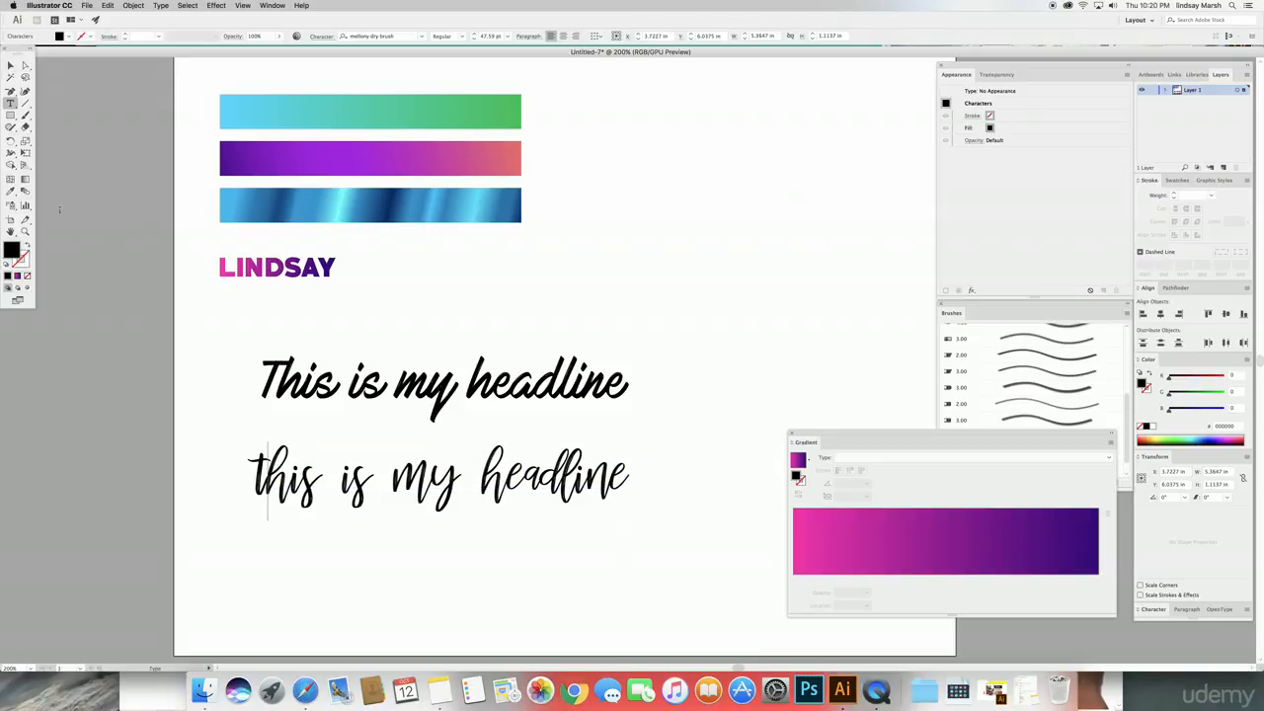
Move the upper headline off the artboard, and shift the lower headline into its place, enlarged to about 7.63 in wide.
{"action": "key", "text": "Escape"}
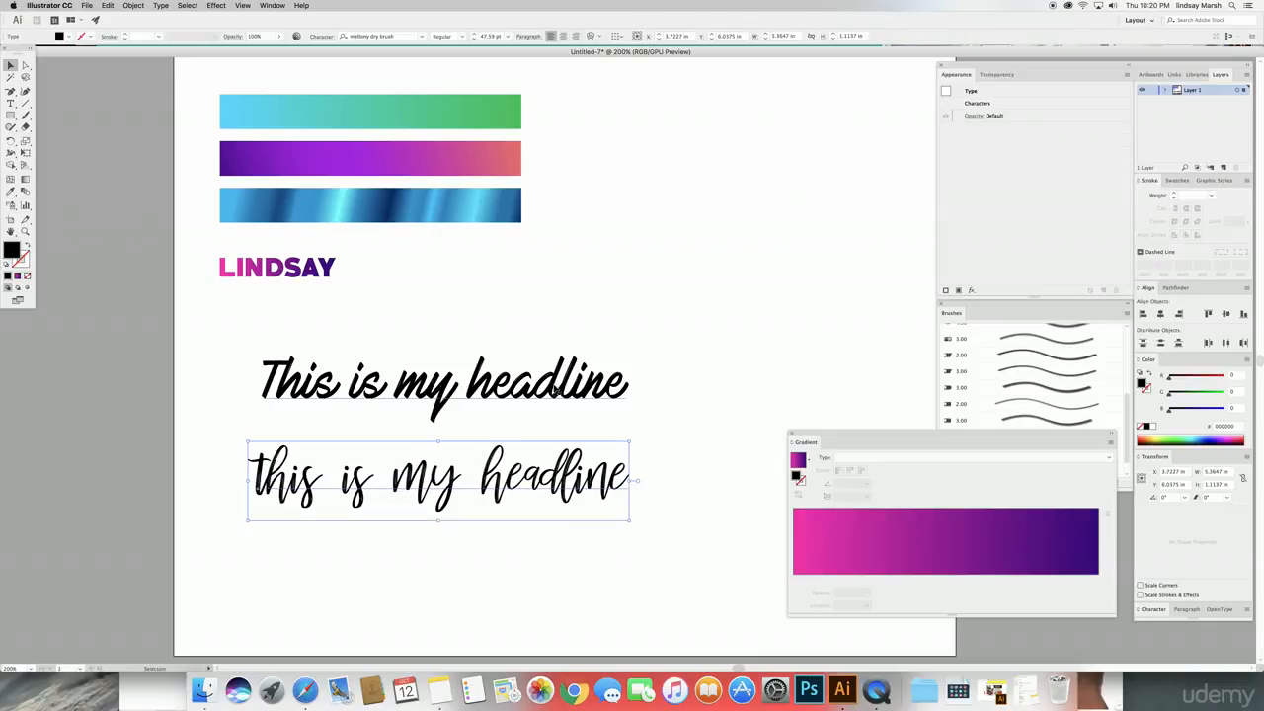
{"action": "left_click_drag", "start_coordinate": [522, 386], "coordinate": [3, 362]}
{"action": "left_click_drag", "start_coordinate": [421, 478], "coordinate": [505, 396]}
{"action": "left_click_drag", "start_coordinate": [734, 669], "coordinate": [745, 666]}
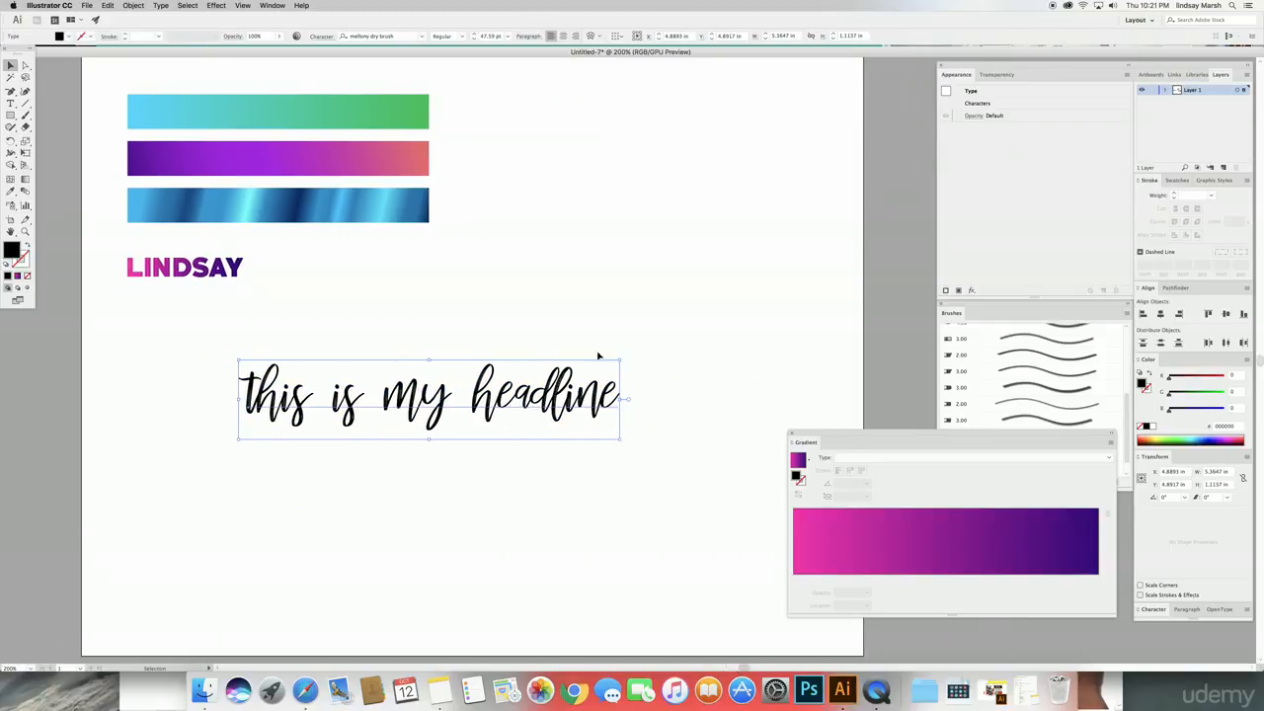
{"action": "left_click_drag", "start_coordinate": [619, 363], "coordinate": [778, 326]}
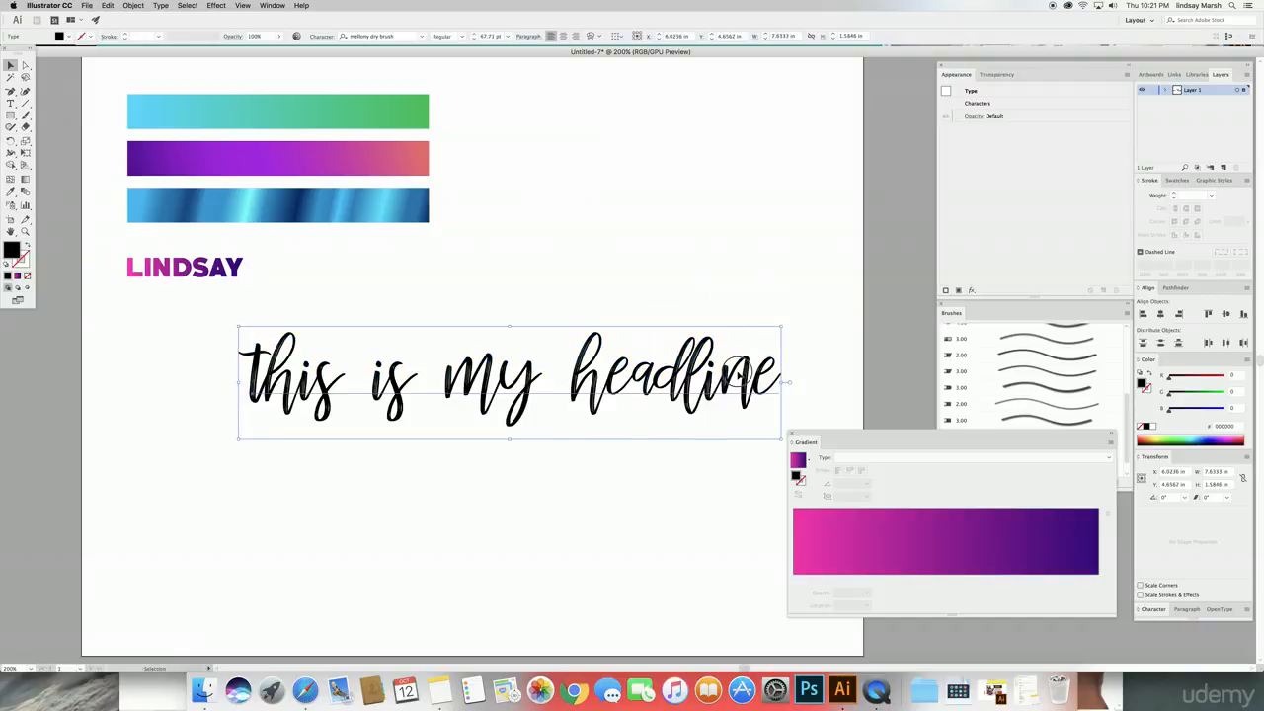
Convert the enlarged script headline to outlines and position it across the artboard below the name.
{"action": "left_click_drag", "start_coordinate": [738, 371], "coordinate": [639, 427]}
{"action": "right_click", "coordinate": [640, 427]}
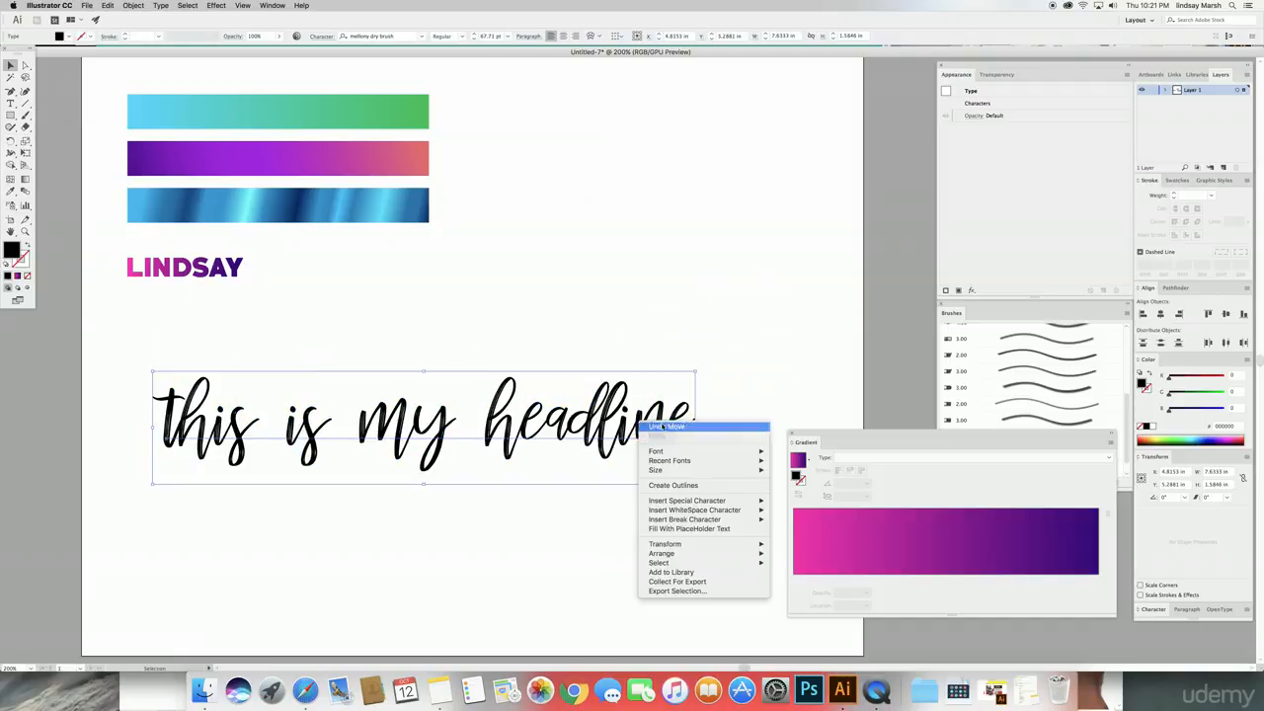
{"action": "left_click", "coordinate": [689, 485]}
{"action": "left_click_drag", "start_coordinate": [523, 428], "coordinate": [533, 409]}
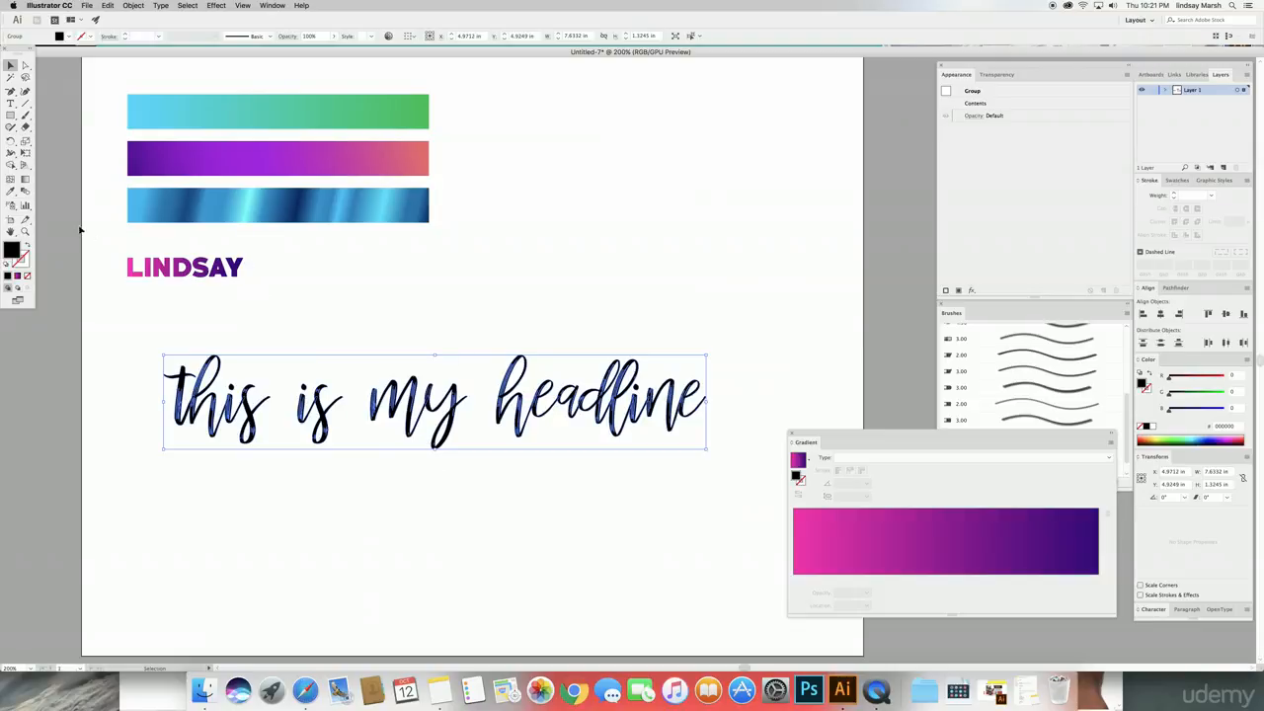
Fill the outlined headline with the blue-to-green gradient sampled from the first bar.
{"action": "left_click", "coordinate": [10, 192]}
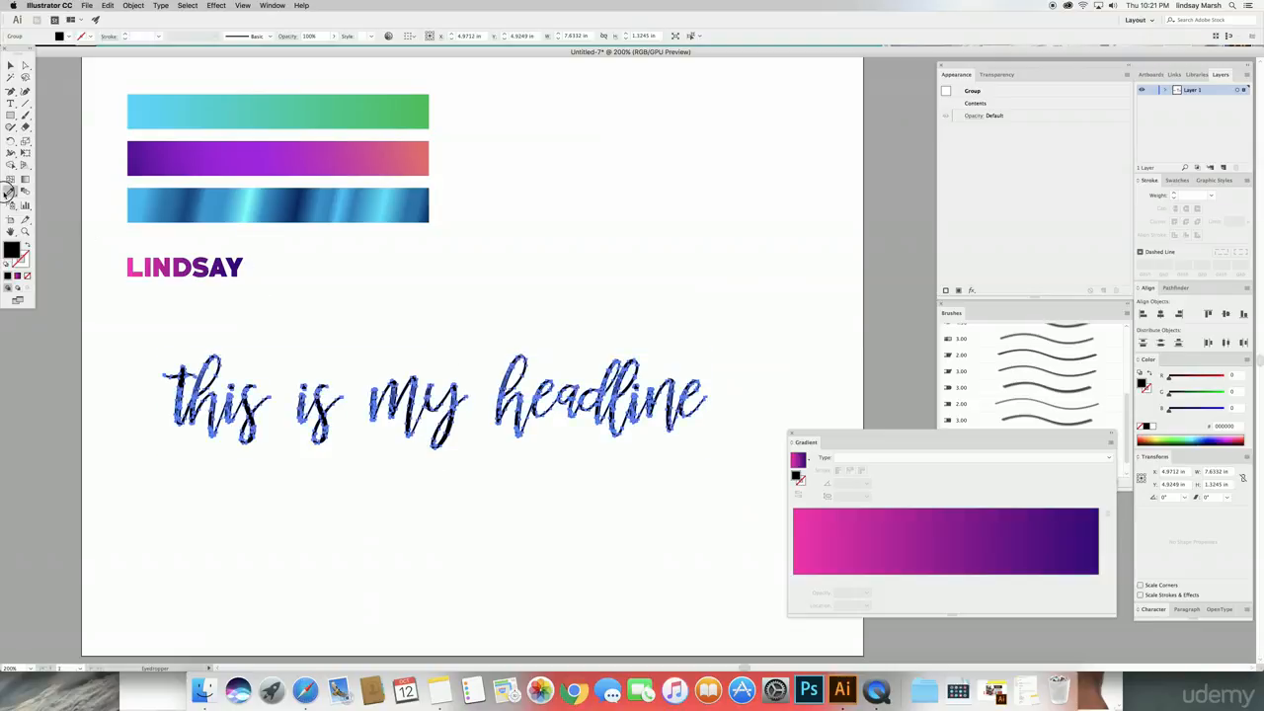
{"action": "left_click", "coordinate": [294, 109]}
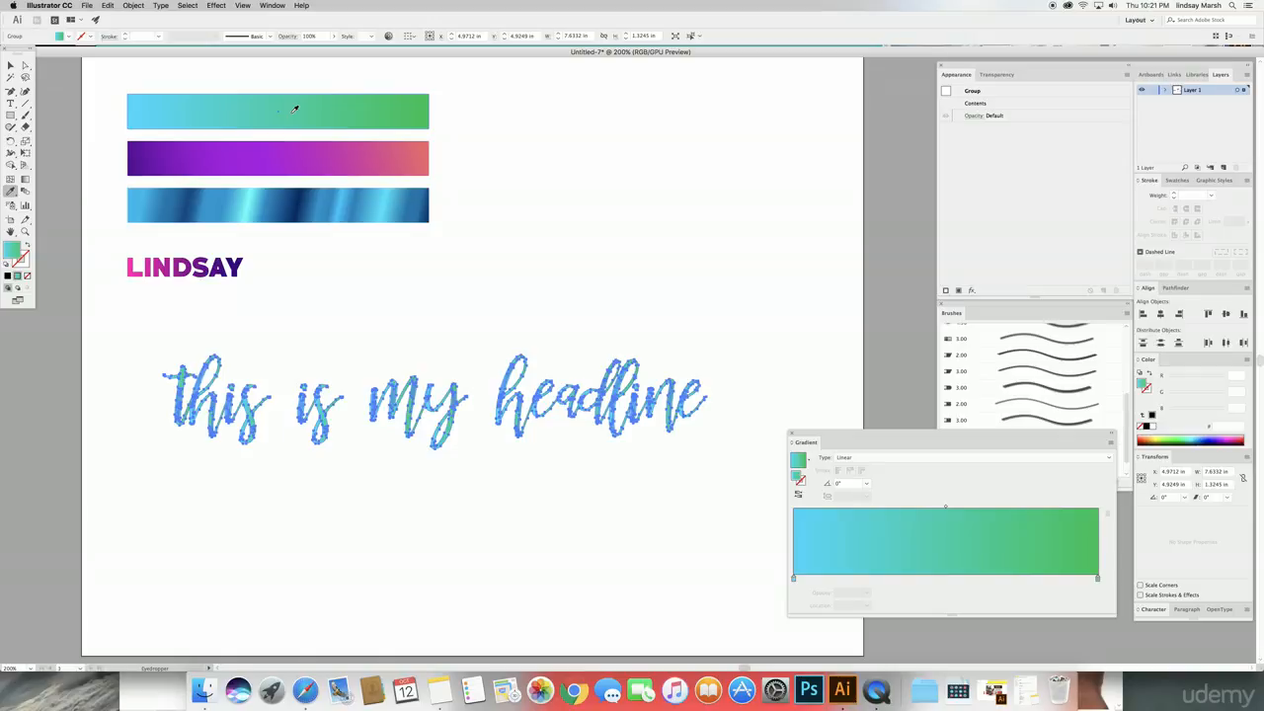
{"action": "left_click", "coordinate": [10, 65]}
{"action": "left_click", "coordinate": [579, 203]}
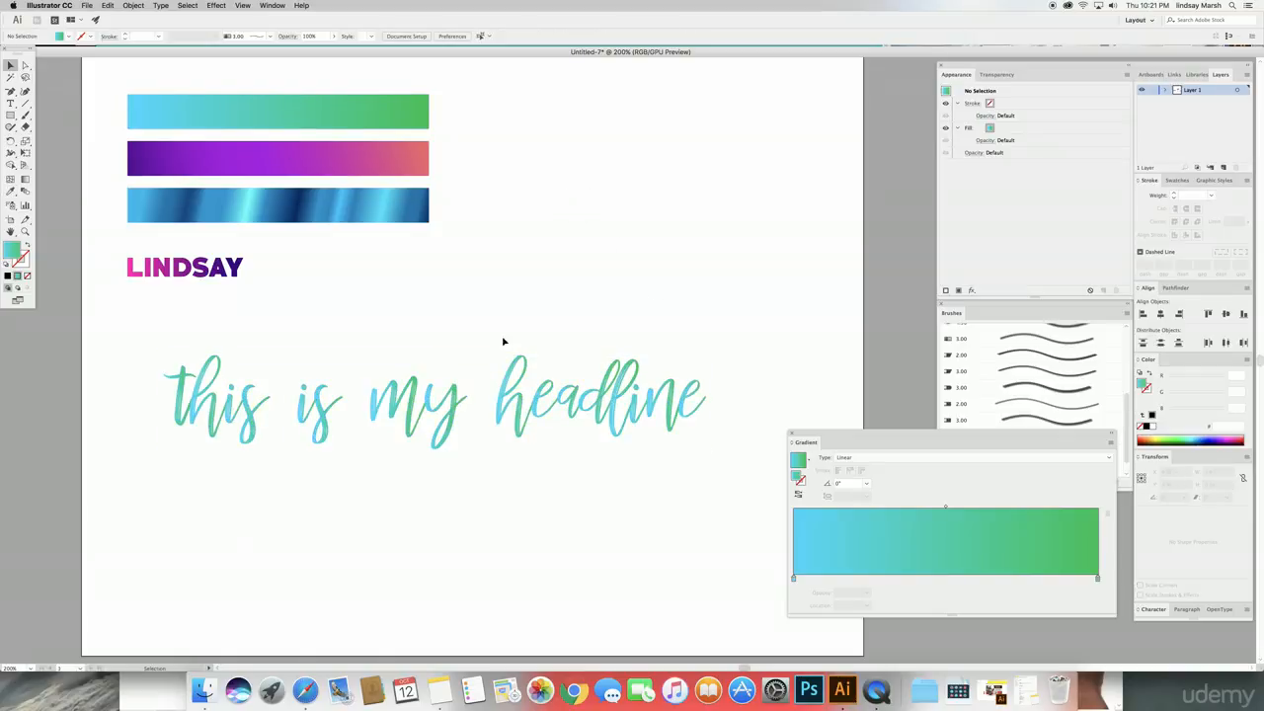
Stretch the blue-to-green gradient continuously across the whole headline with the Gradient tool, at about -5.8°.
{"action": "left_click", "coordinate": [389, 395]}
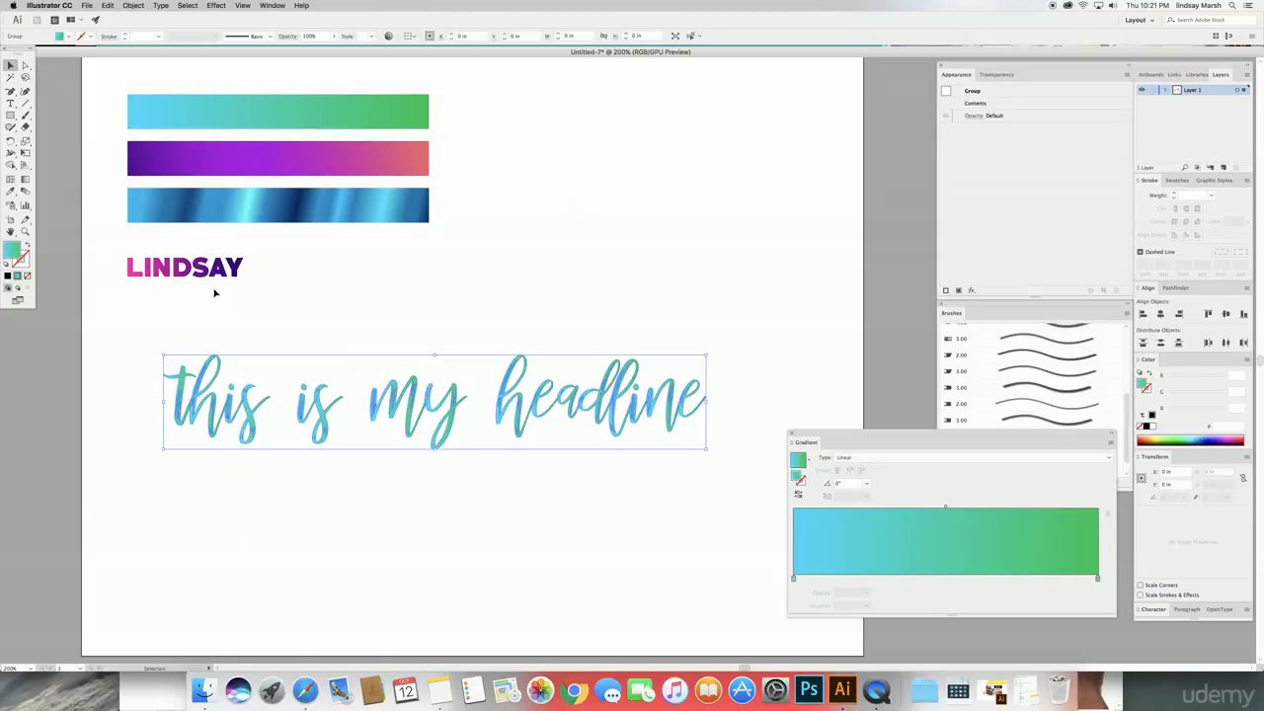
{"action": "left_click", "coordinate": [25, 180]}
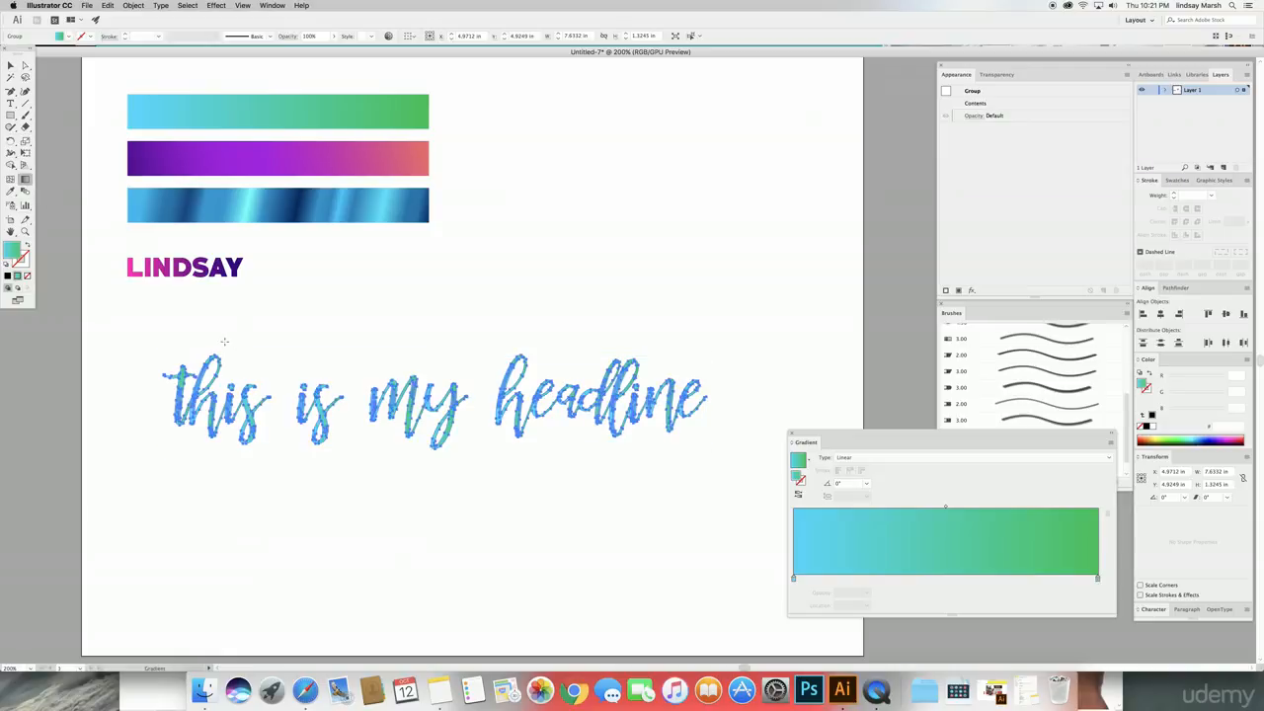
{"action": "left_click_drag", "start_coordinate": [180, 333], "coordinate": [668, 379]}
{"action": "left_click", "coordinate": [10, 65]}
{"action": "left_click", "coordinate": [112, 79]}
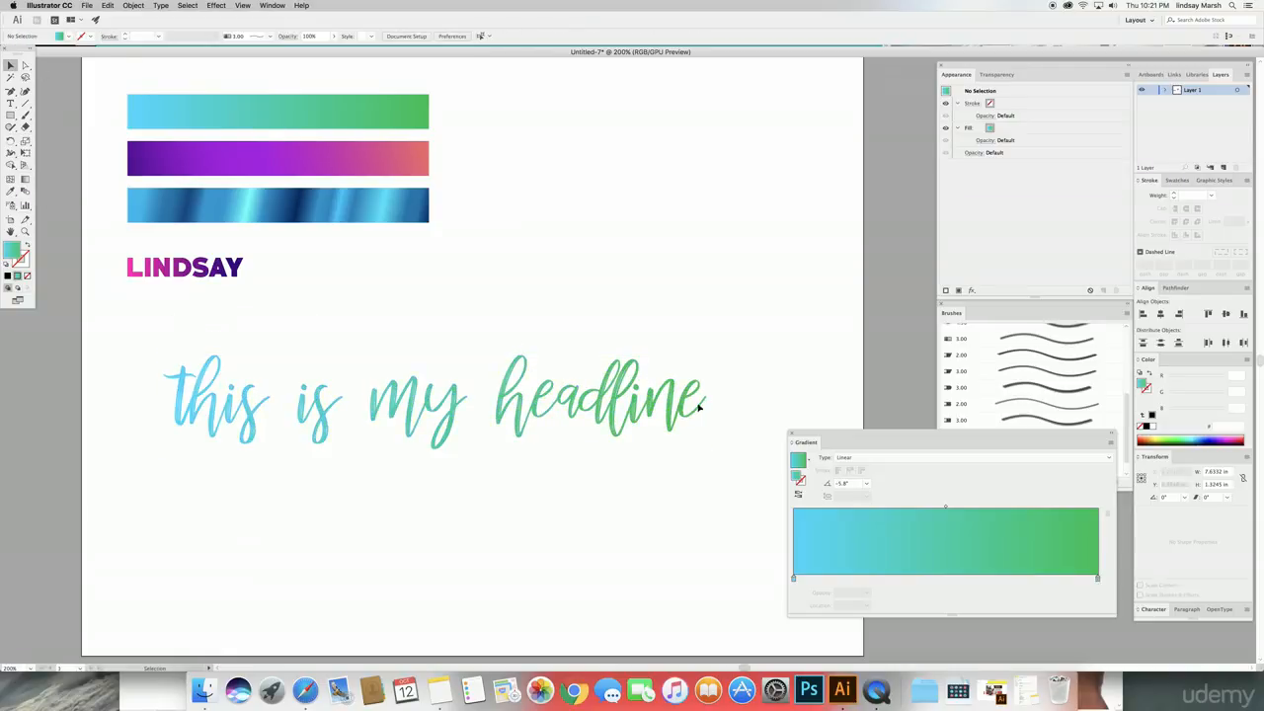
Sample the second bar's purple-to-coral gradient onto the headline and stretch it continuously across all letters.
{"action": "left_click", "coordinate": [622, 405]}
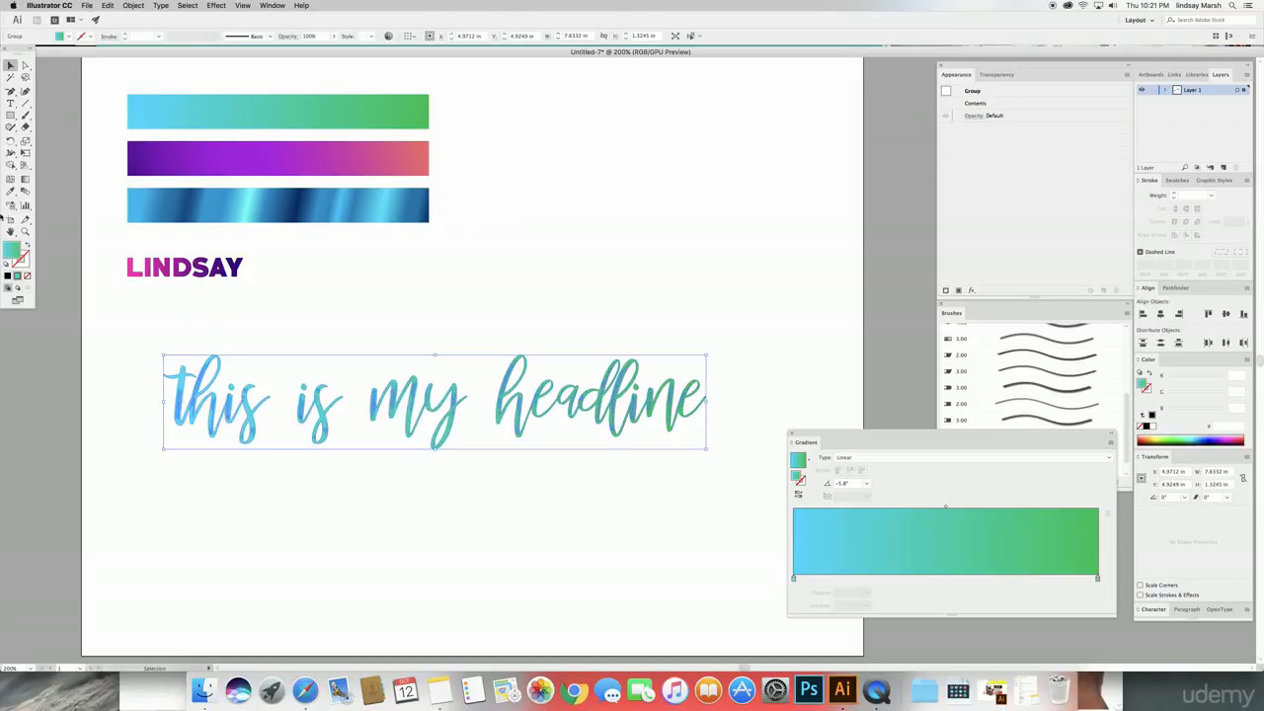
{"action": "key", "text": "i"}
{"action": "left_click", "coordinate": [147, 161]}
{"action": "left_click", "coordinate": [26, 181]}
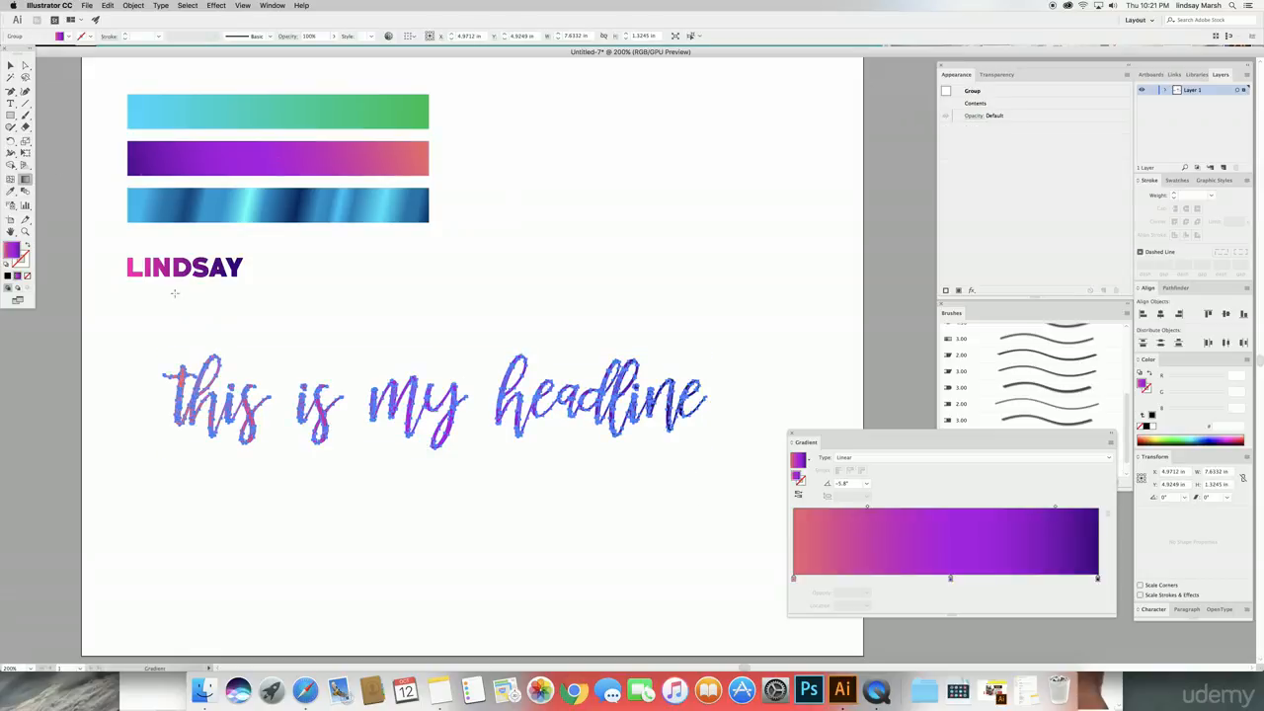
{"action": "left_click_drag", "start_coordinate": [218, 322], "coordinate": [678, 395]}
{"action": "key", "text": "v"}
{"action": "left_click", "coordinate": [689, 151]}
Redraw the headline's purple-to-coral gradient at a steeper diagonal of about -24°.
{"action": "left_click", "coordinate": [545, 401]}
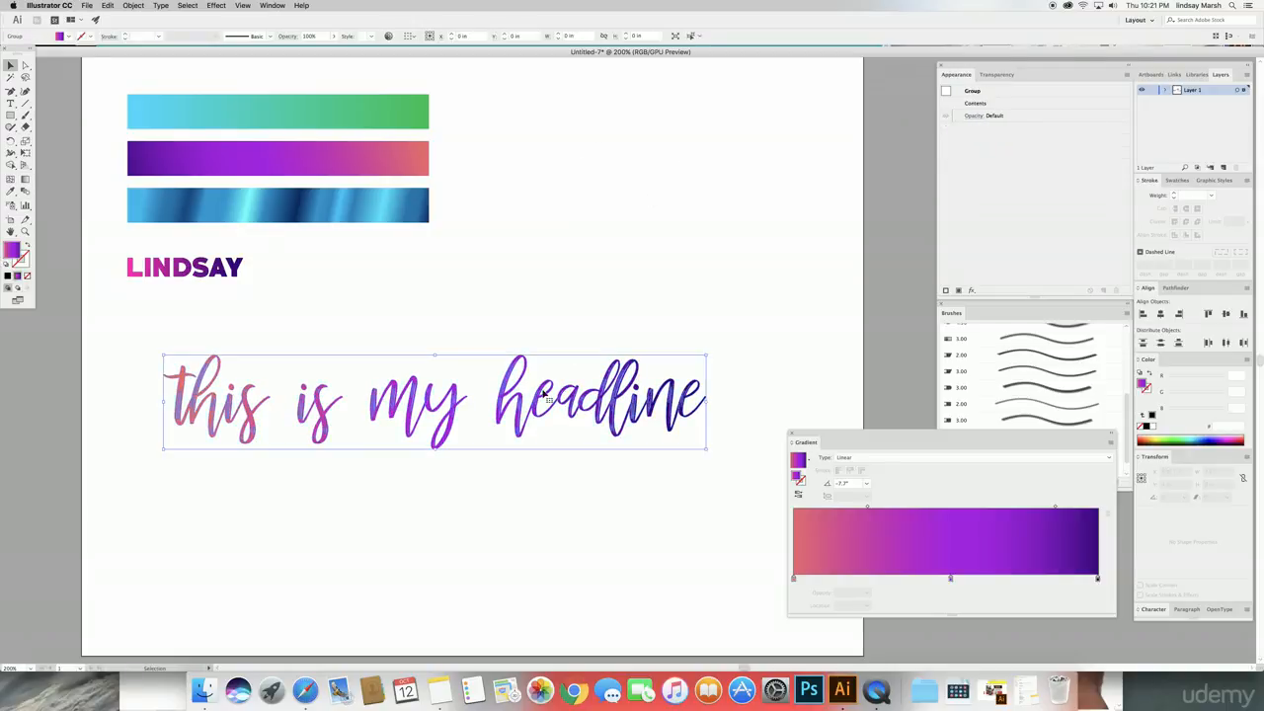
{"action": "left_click", "coordinate": [26, 180]}
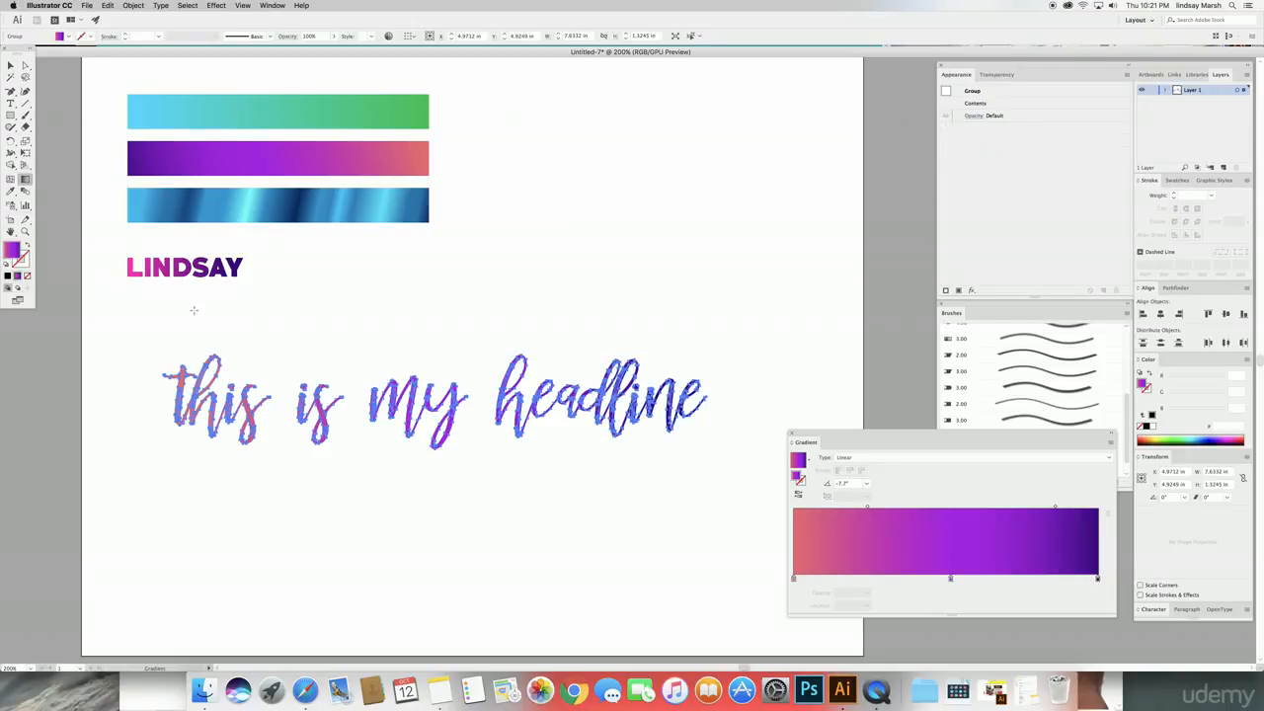
{"action": "left_click_drag", "start_coordinate": [248, 278], "coordinate": [687, 474]}
{"action": "left_click", "coordinate": [9, 65]}
{"action": "left_click", "coordinate": [415, 268]}
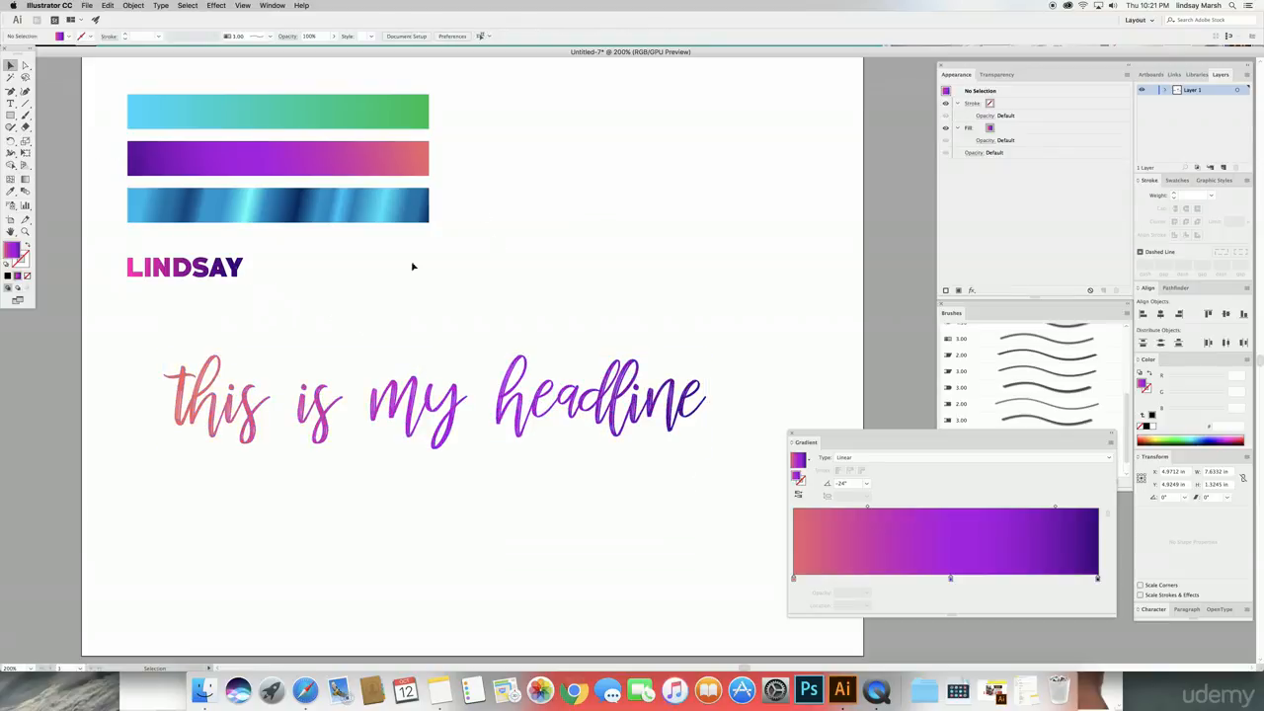
Shrink the gradient headline to about 2.83 in wide and place it directly beneath the name.
{"action": "scroll", "coordinate": [442, 564], "scroll_direction": "down", "scroll_amount": 4}
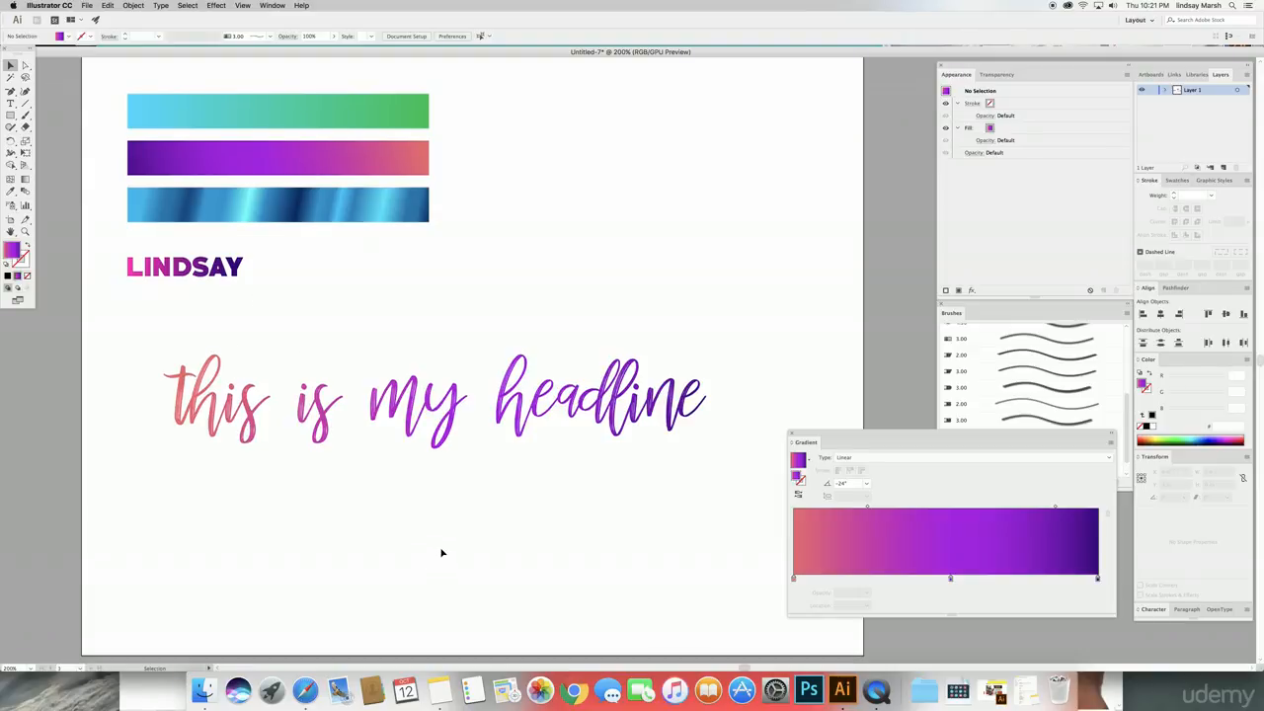
{"action": "scroll", "coordinate": [435, 545], "scroll_direction": "up", "scroll_amount": 3}
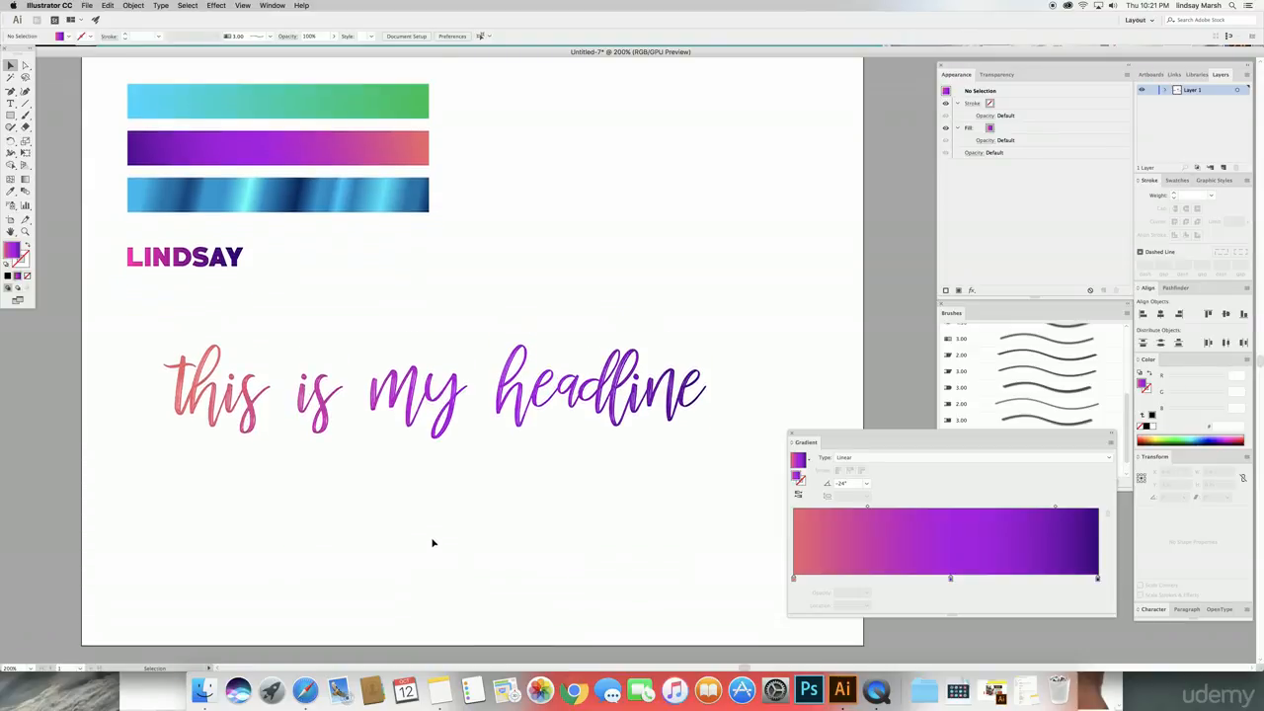
{"action": "left_click_drag", "start_coordinate": [419, 405], "coordinate": [434, 355]}
{"action": "left_click_drag", "start_coordinate": [723, 294], "coordinate": [294, 292]}
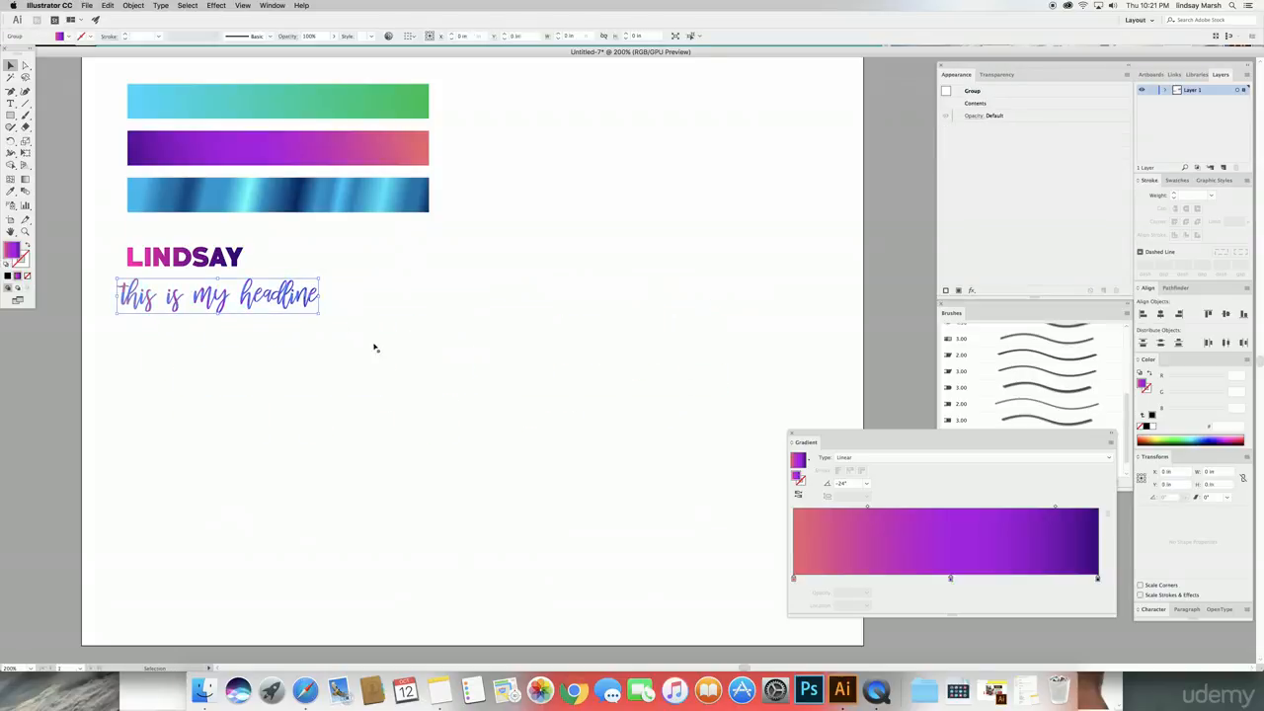
Paste a copy of the small headline and enlarge it to about 8.36 in wide in the space below.
{"action": "key", "text": "super+v"}
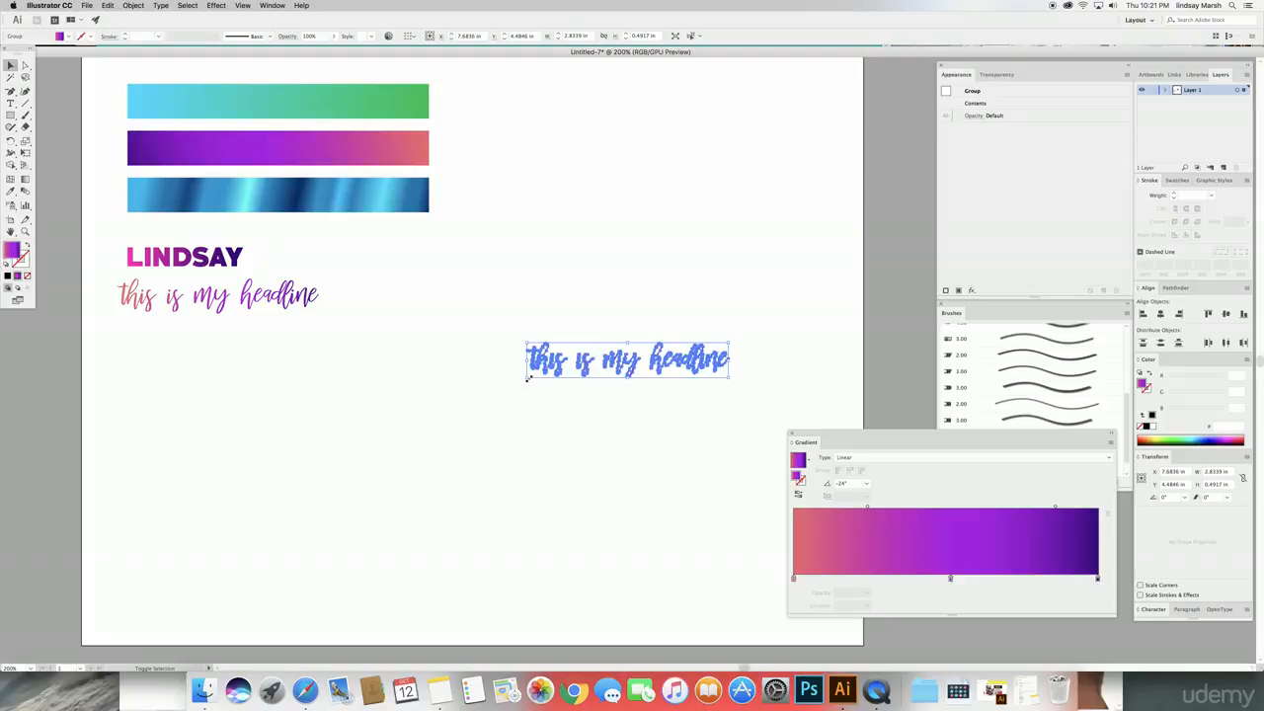
{"action": "left_click_drag", "start_coordinate": [529, 379], "coordinate": [135, 446]}
{"action": "left_click_drag", "start_coordinate": [450, 397], "coordinate": [471, 415]}
Fill the large headline copy with the metallic blue gradient sampled from the third bar.
{"action": "left_click", "coordinate": [13, 194]}
{"action": "left_click", "coordinate": [183, 198]}
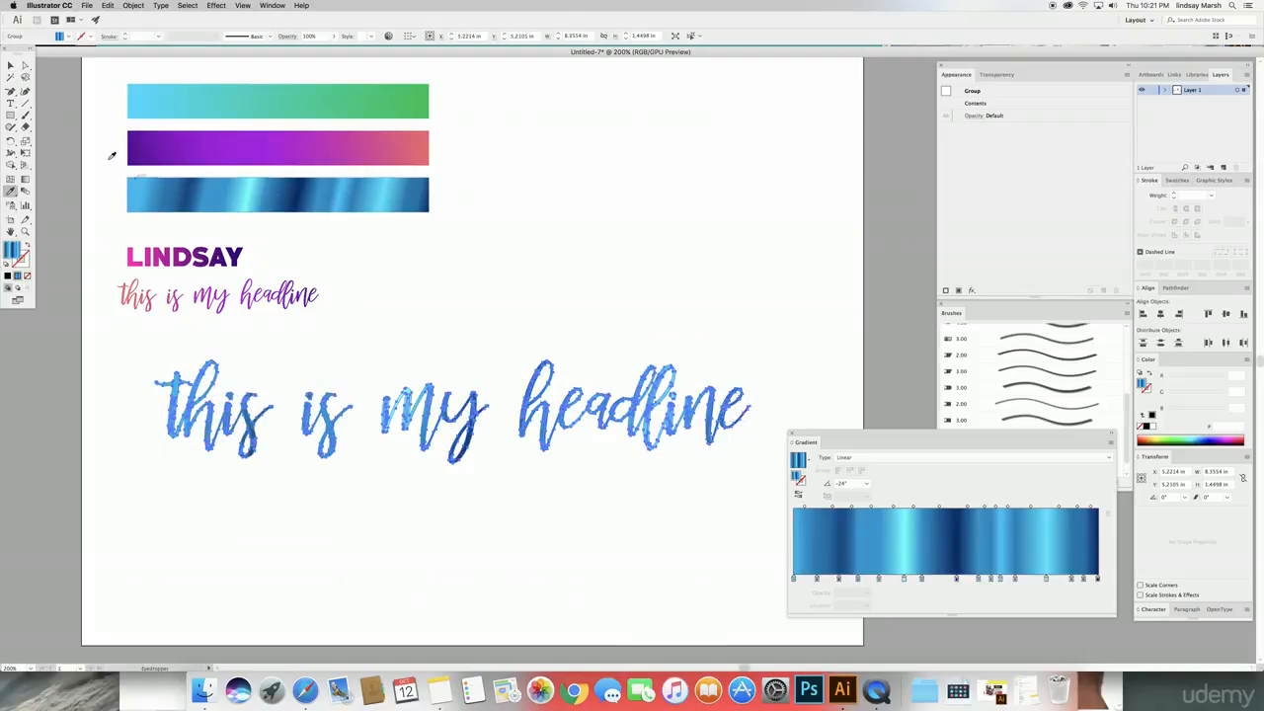
{"action": "left_click", "coordinate": [11, 65]}
{"action": "left_click", "coordinate": [692, 334]}
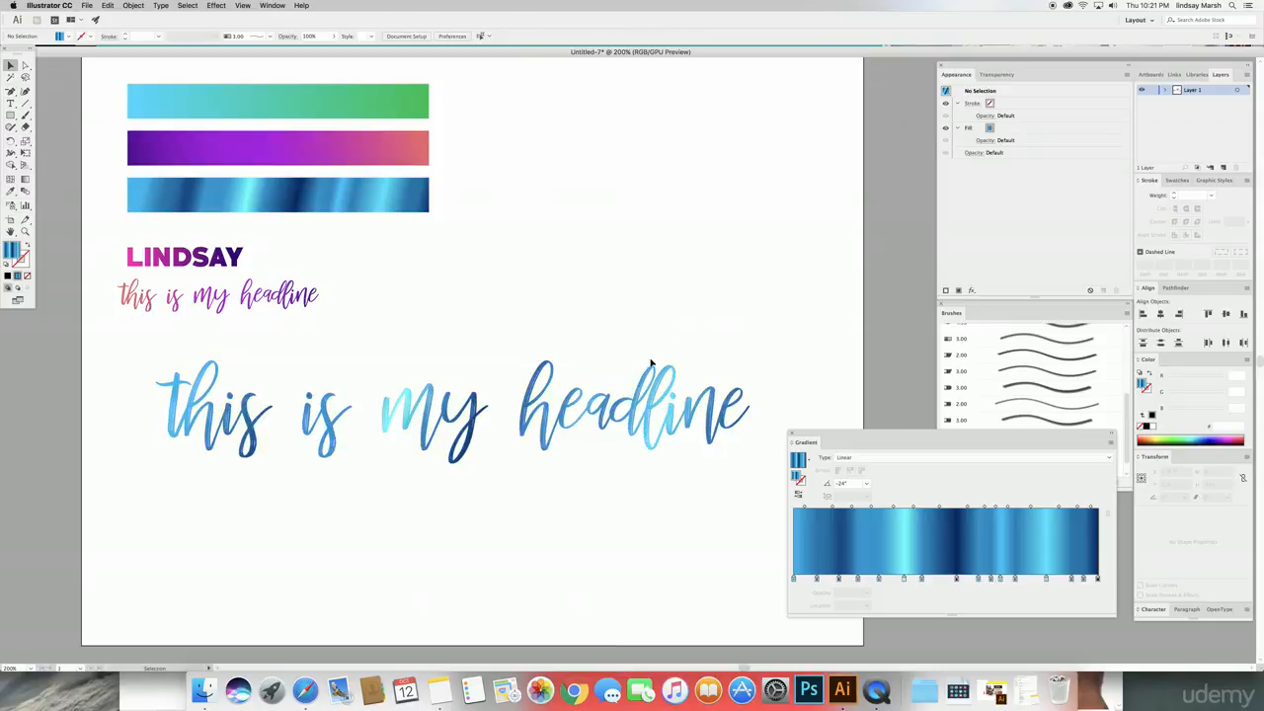
Redraw the metallic blue gradient diagonally across the large headline at about -15.2°.
{"action": "left_click", "coordinate": [576, 399]}
{"action": "left_click", "coordinate": [26, 179]}
{"action": "left_click_drag", "start_coordinate": [254, 373], "coordinate": [612, 450]}
{"action": "left_click_drag", "start_coordinate": [336, 362], "coordinate": [642, 452]}
{"action": "left_click", "coordinate": [10, 75]}
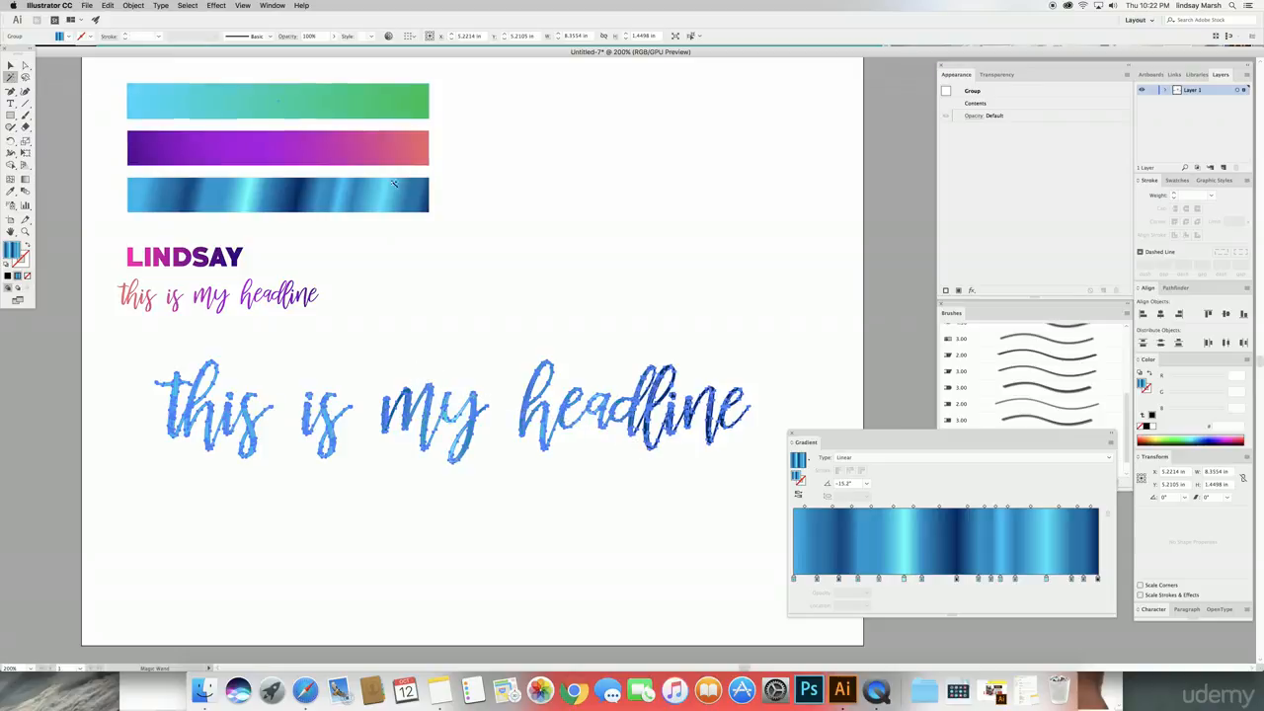
{"action": "left_click", "coordinate": [11, 65]}
{"action": "left_click", "coordinate": [432, 288]}
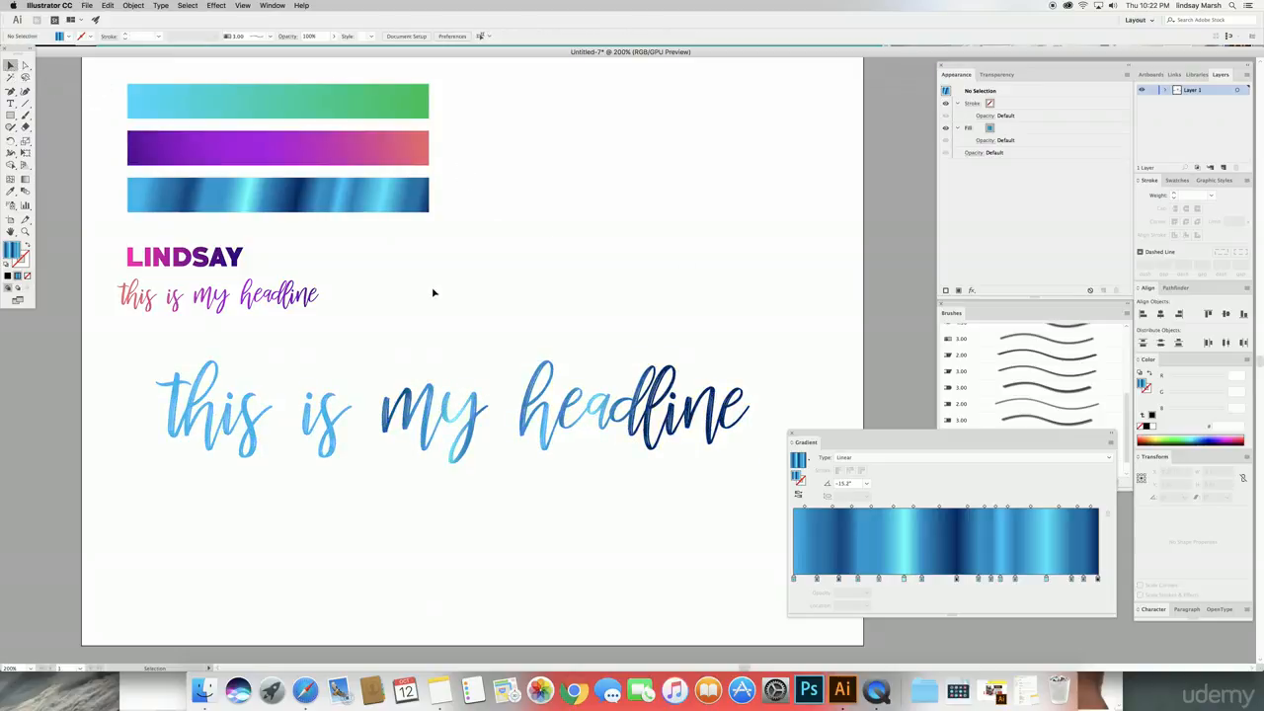
Open Adjust Colors for the large headline with preview enabled and set Red to 74%.
{"action": "left_click", "coordinate": [538, 413]}
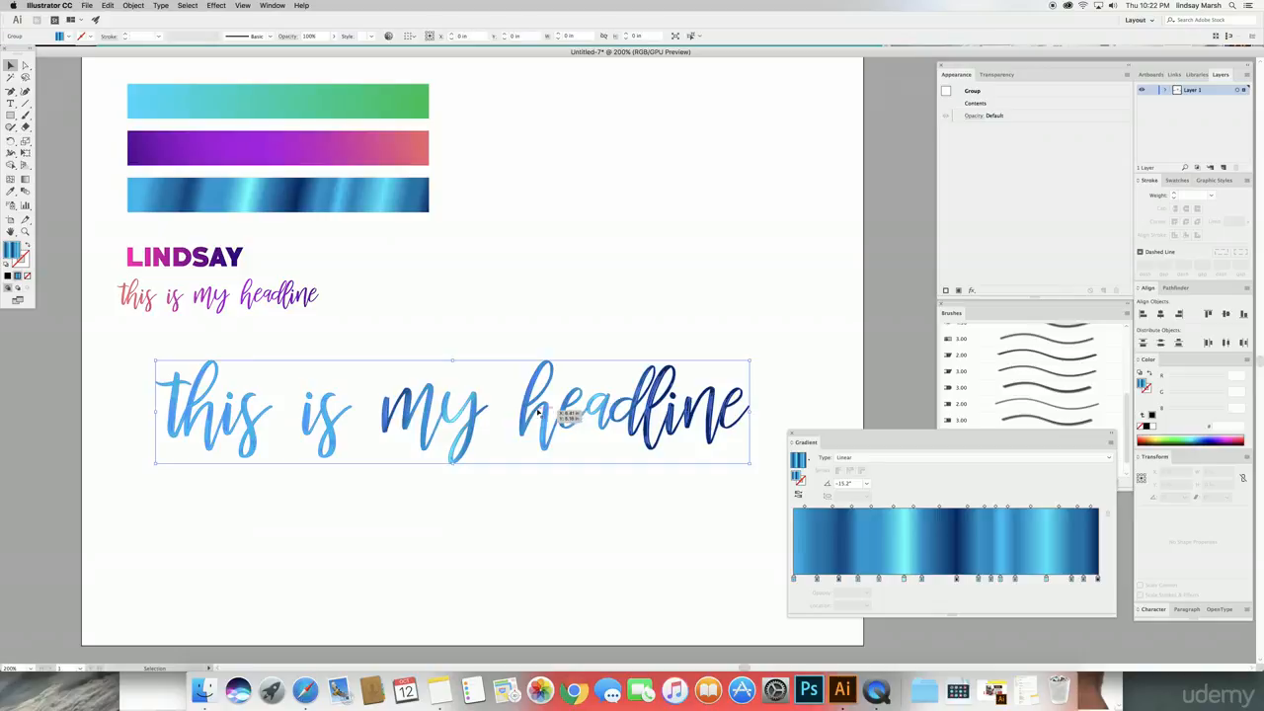
{"action": "left_click", "coordinate": [107, 5]}
{"action": "mouse_move", "coordinate": [138, 167]}
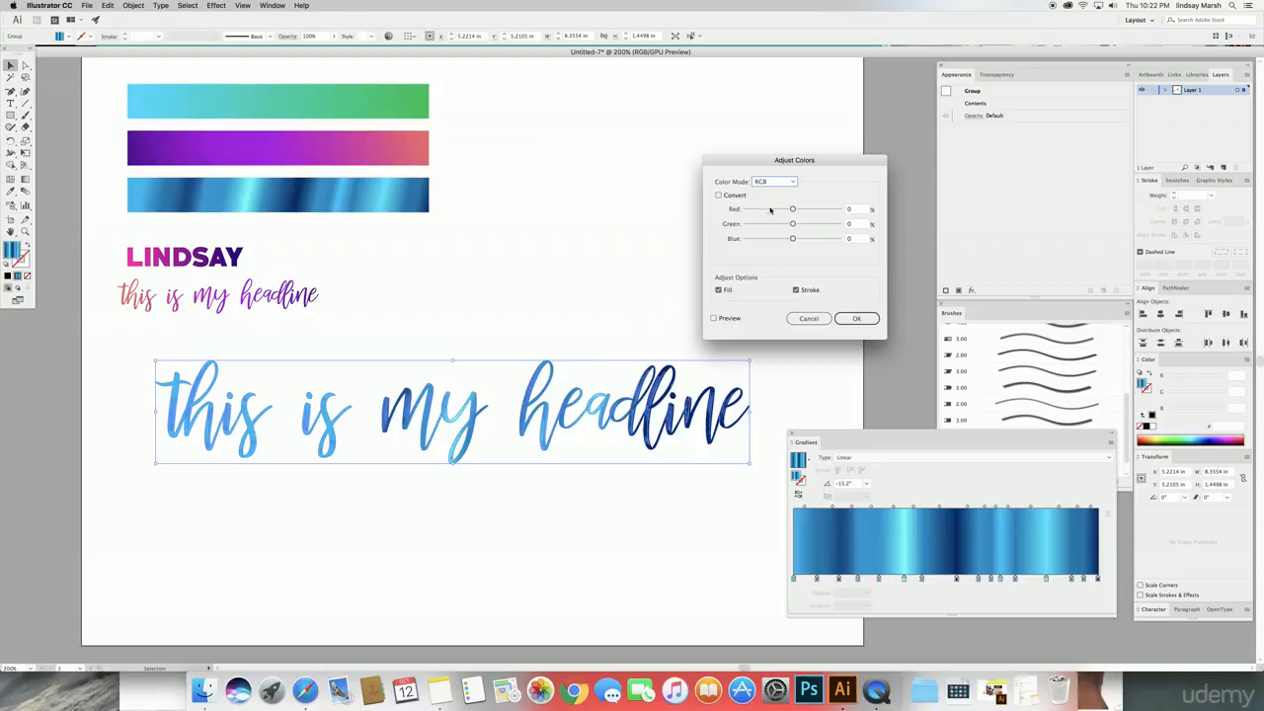
{"action": "left_click", "coordinate": [766, 210]}
{"action": "left_click", "coordinate": [819, 209]}
{"action": "left_click", "coordinate": [840, 209]}
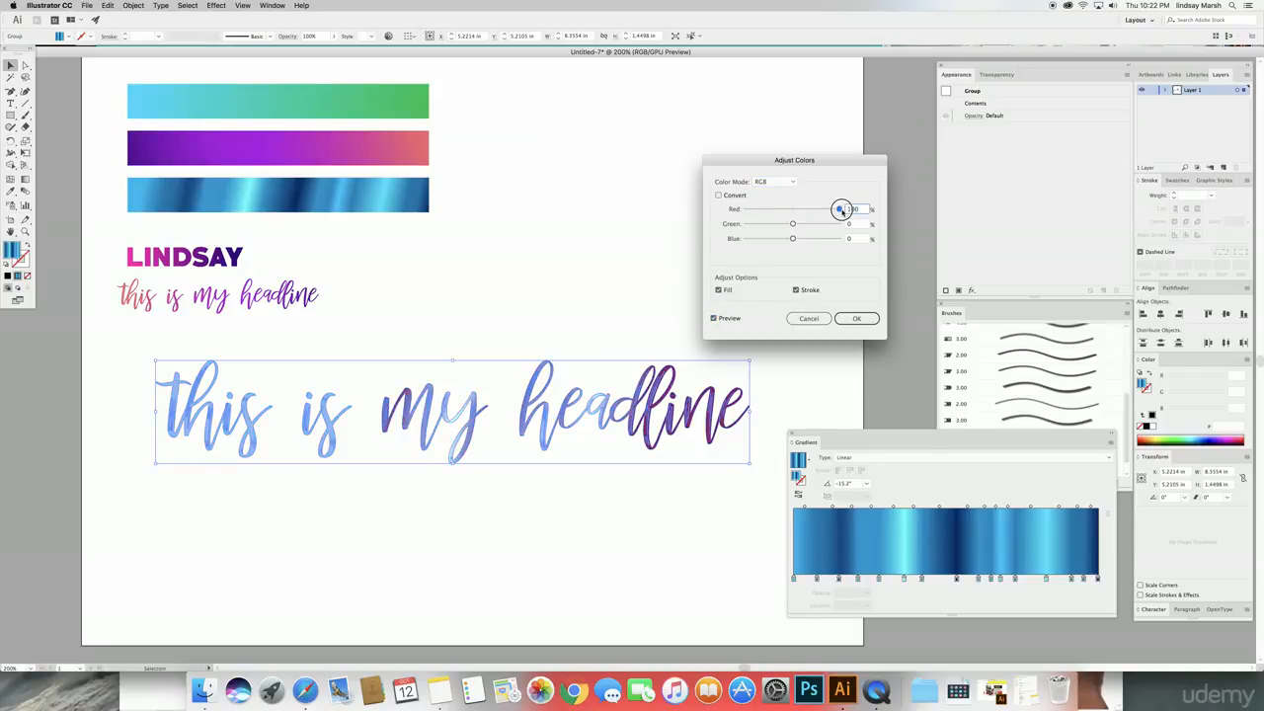
{"action": "left_click", "coordinate": [828, 208]}
Try a Blue adjustment of -59% with Green shifts of 37%, -12% and 68%, finishing with Green at 2%.
{"action": "left_click", "coordinate": [772, 239]}
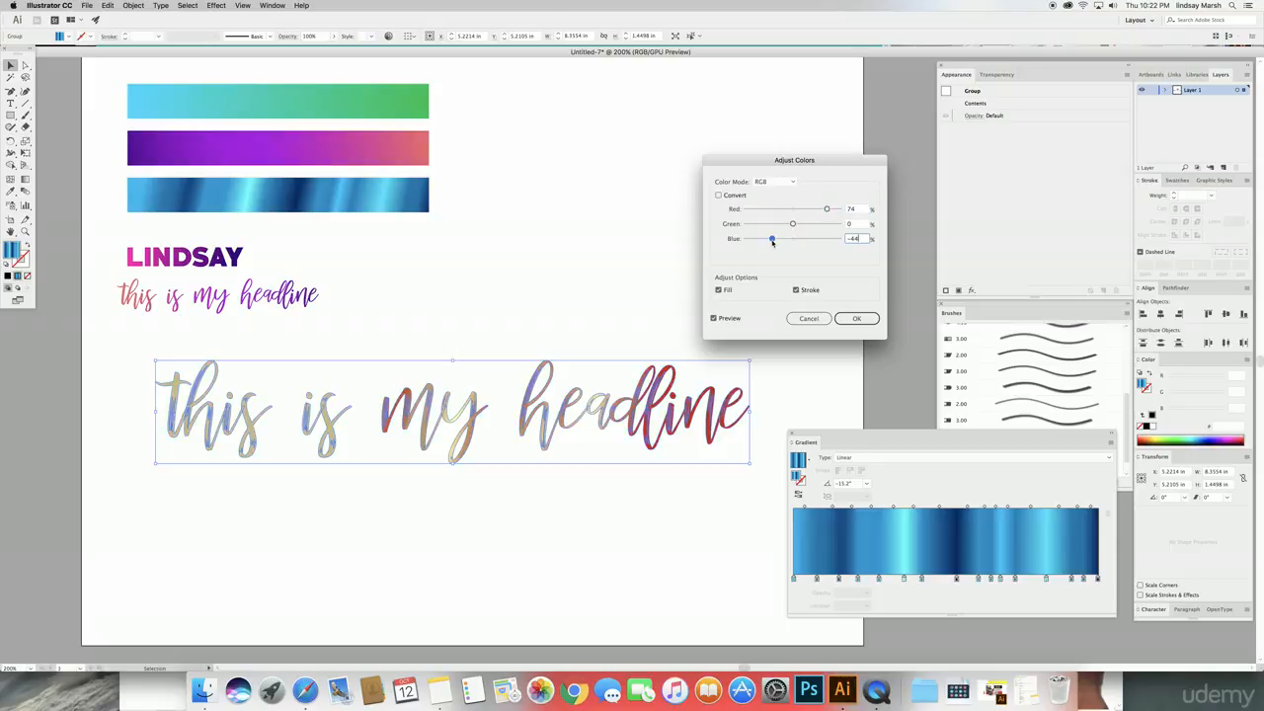
{"action": "left_click_drag", "start_coordinate": [772, 239], "coordinate": [755, 239]}
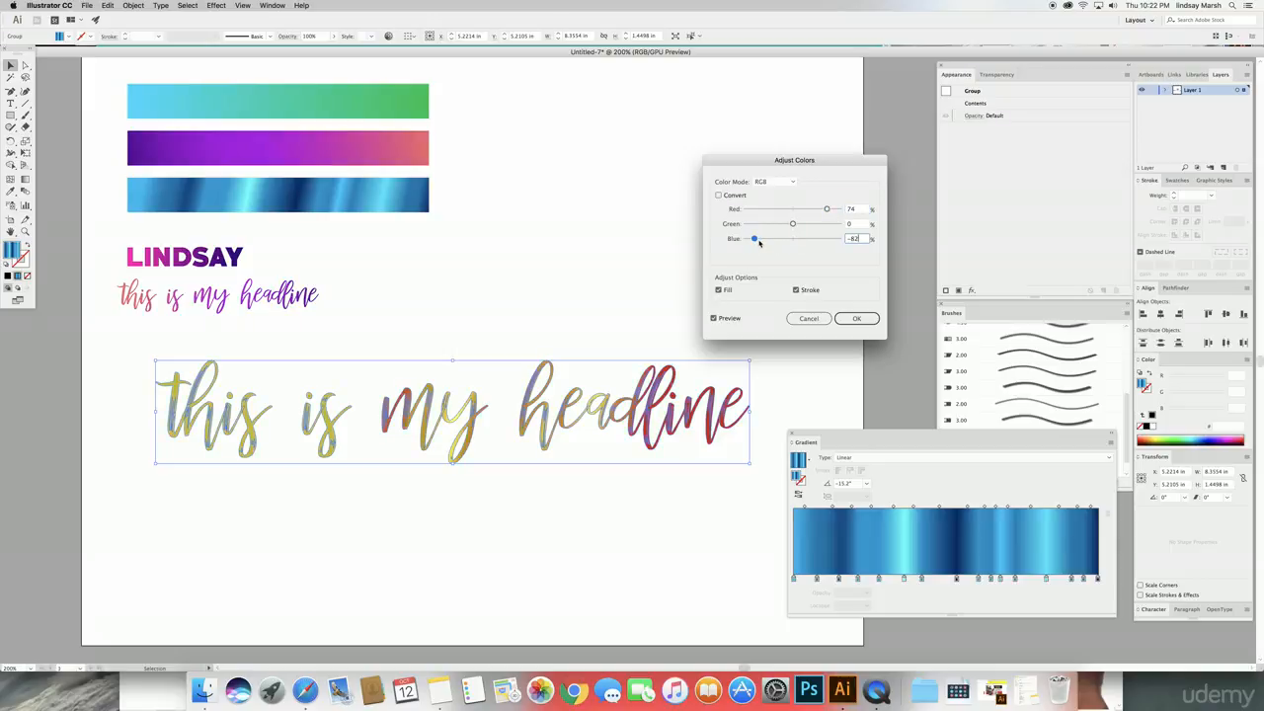
{"action": "left_click", "coordinate": [810, 224]}
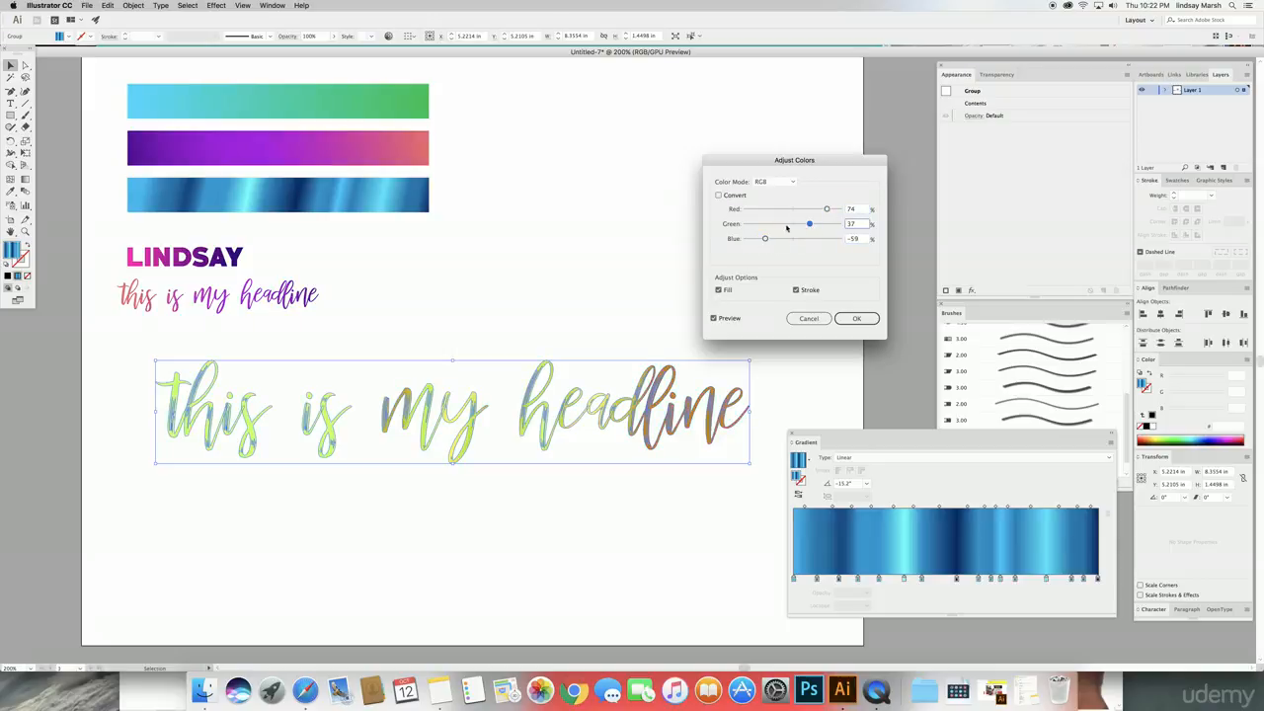
{"action": "left_click", "coordinate": [777, 225]}
{"action": "left_click", "coordinate": [788, 225]}
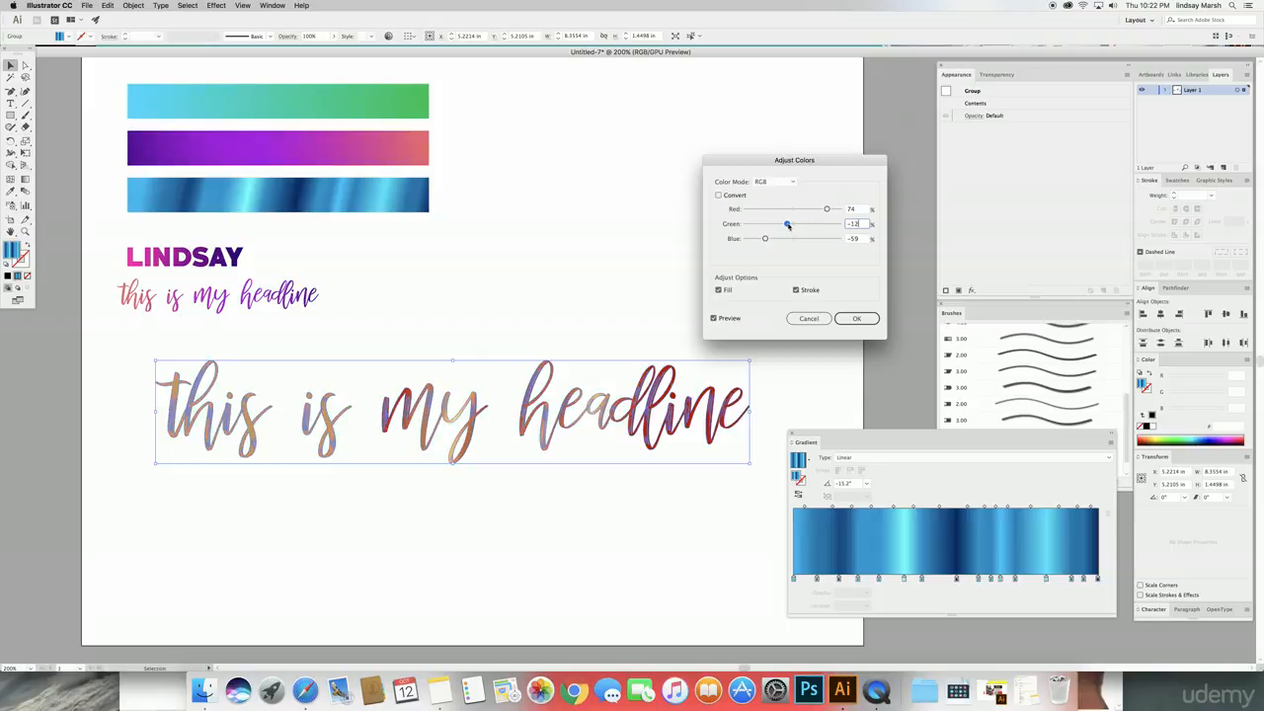
{"action": "left_click", "coordinate": [811, 225]}
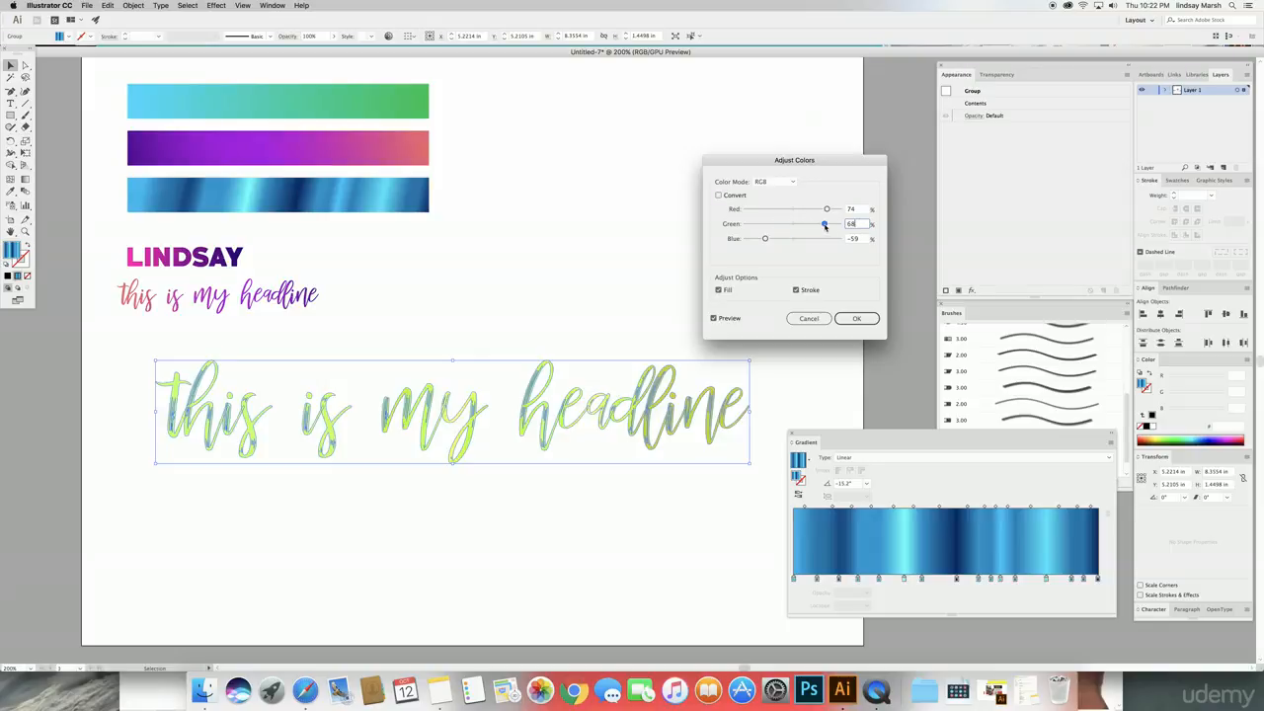
{"action": "left_click", "coordinate": [793, 225]}
Recolour the large headline to gold and copper with Blue at -42%, Green at 0% and a strongly positive Red, and apply Adjust Colors.
{"action": "left_click", "coordinate": [806, 239]}
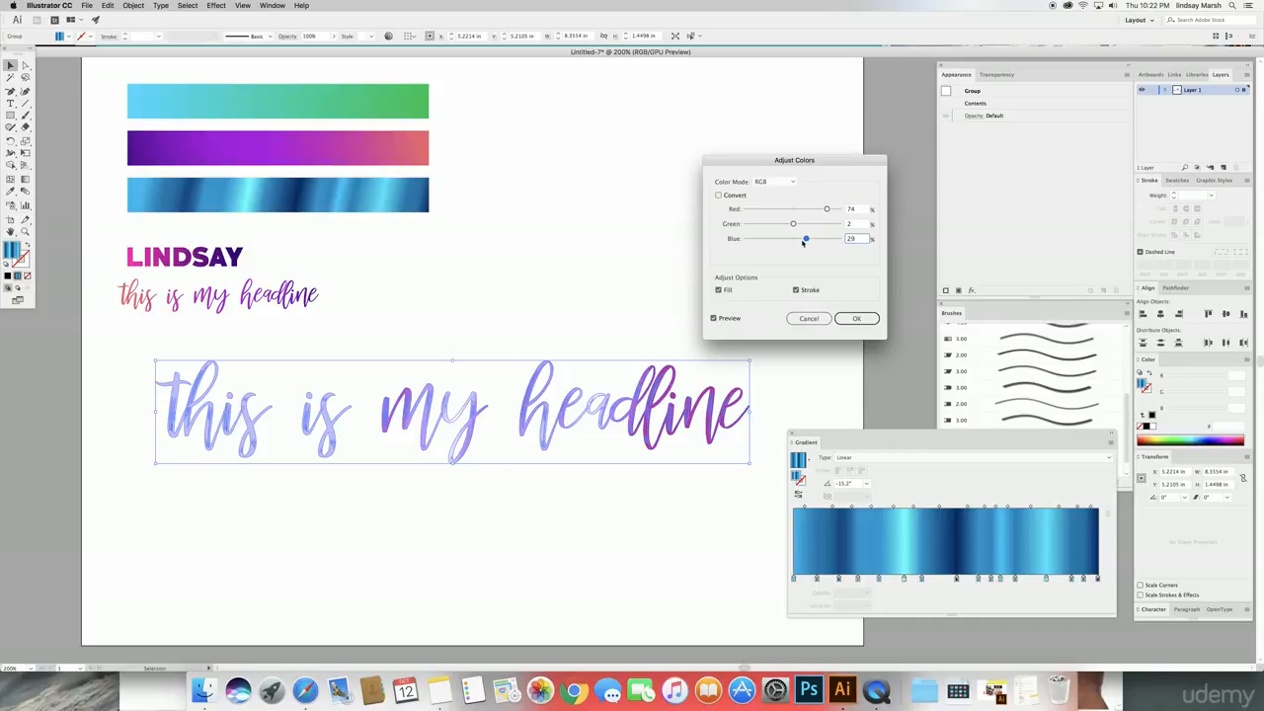
{"action": "left_click_drag", "start_coordinate": [804, 242], "coordinate": [774, 240]}
{"action": "left_click", "coordinate": [765, 224]}
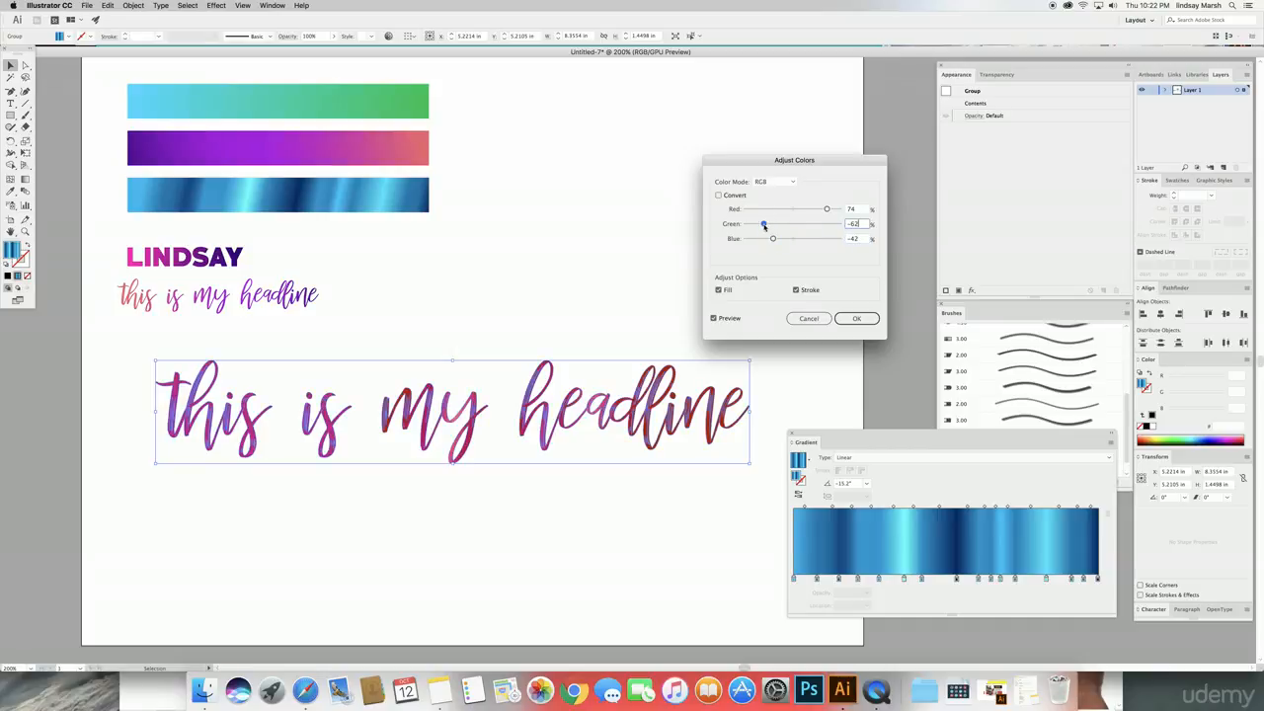
{"action": "left_click", "coordinate": [792, 224]}
{"action": "left_click", "coordinate": [778, 209]}
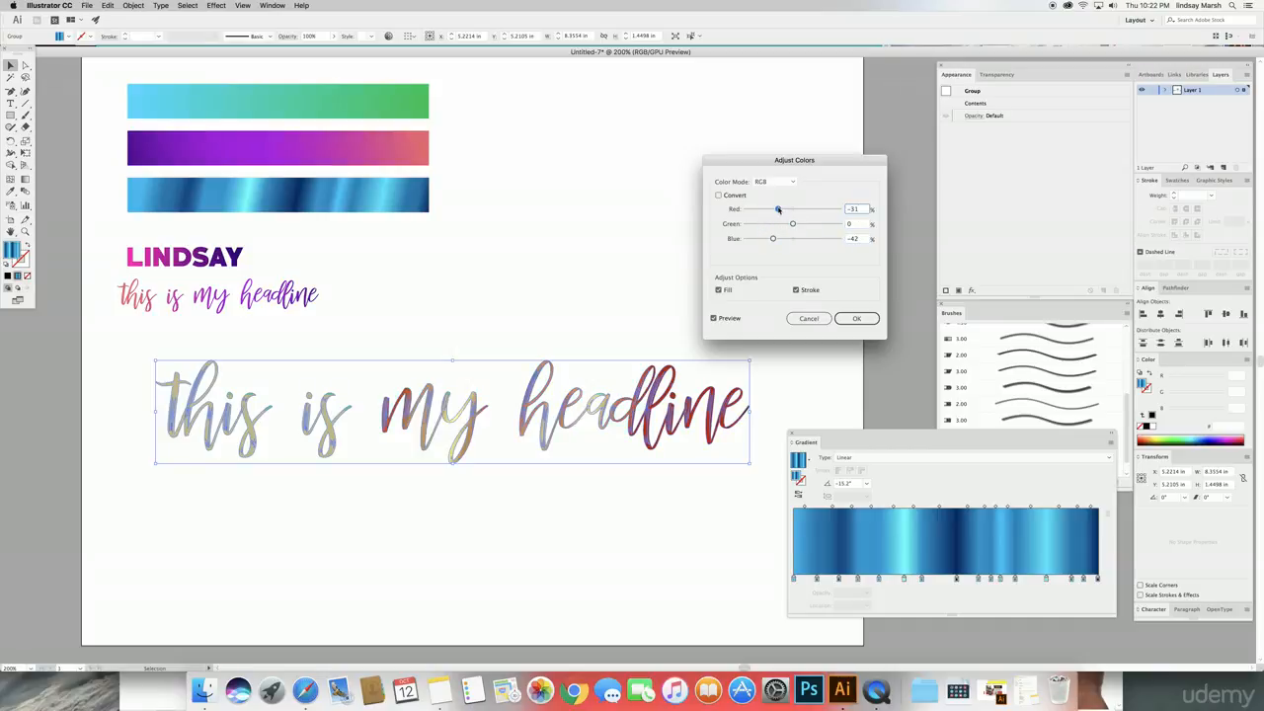
{"action": "left_click", "coordinate": [828, 209]}
{"action": "left_click", "coordinate": [856, 318]}
{"action": "left_click", "coordinate": [683, 243]}
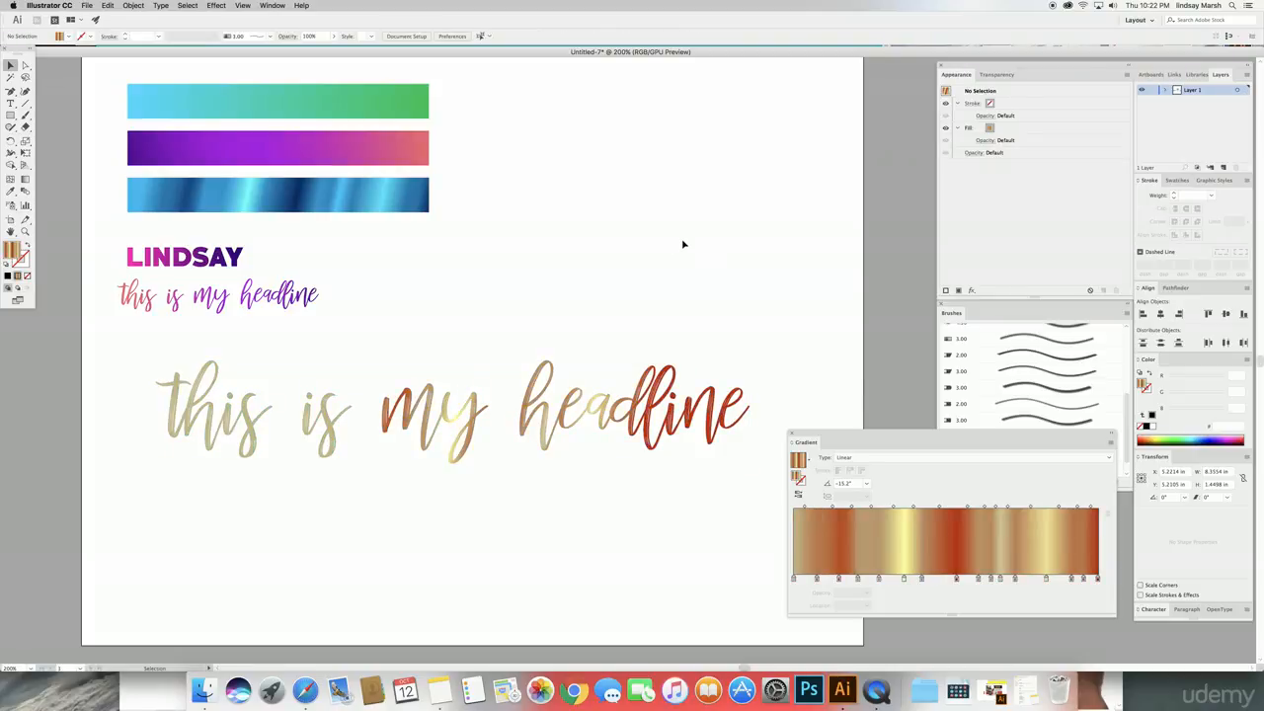
Redraw the gold and copper gradient diagonally across the large headline at about -18.4°, then deselect it.
{"action": "left_click", "coordinate": [680, 395]}
{"action": "key", "text": "g"}
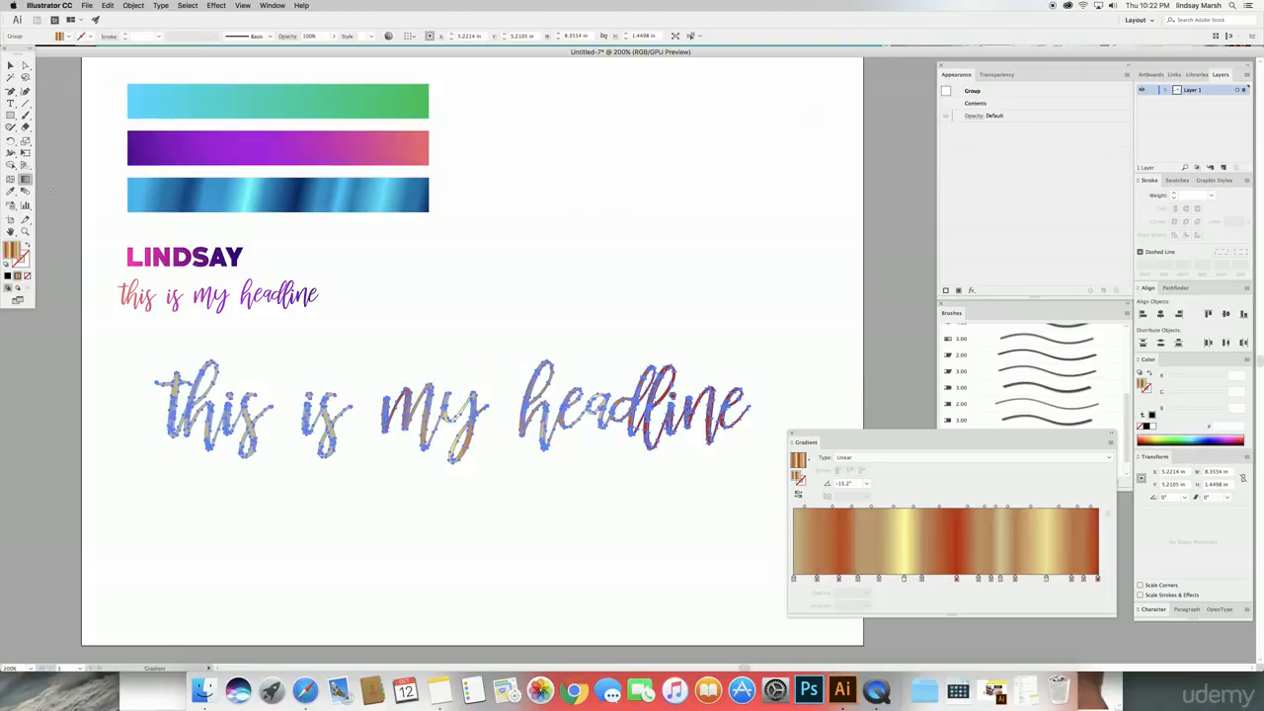
{"action": "left_click_drag", "start_coordinate": [266, 338], "coordinate": [651, 460]}
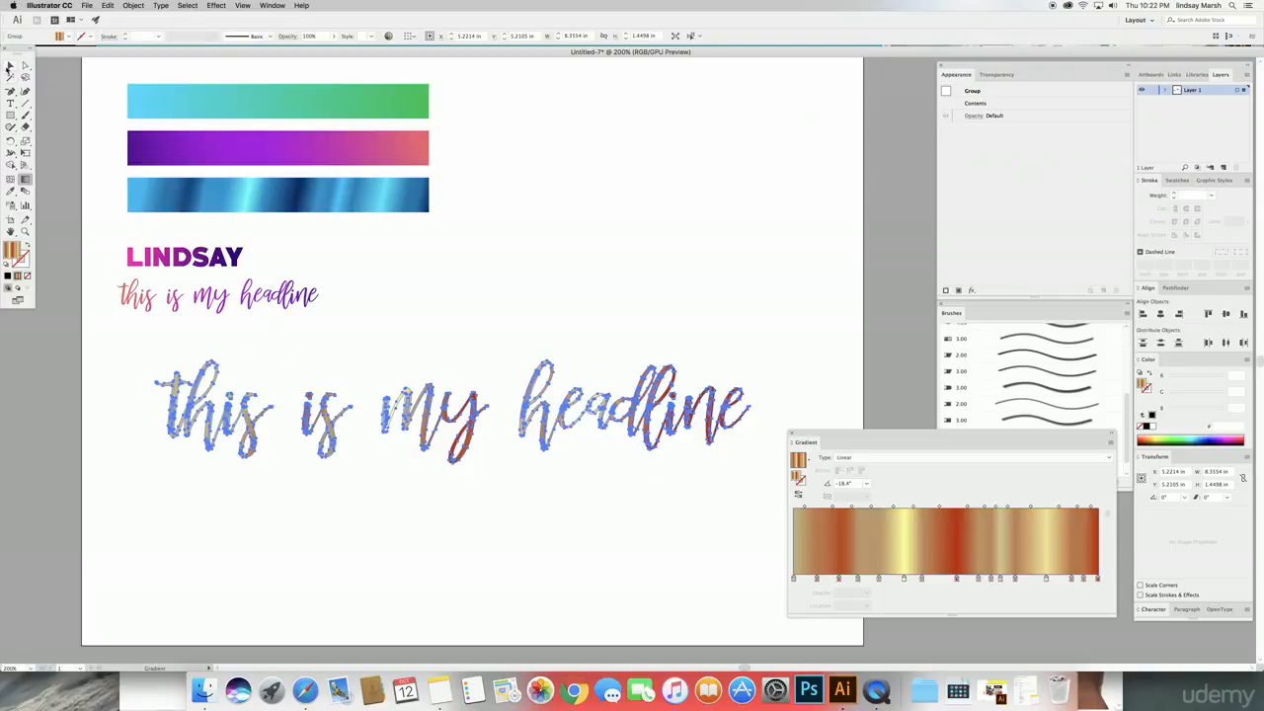
{"action": "left_click", "coordinate": [9, 66]}
{"action": "left_click", "coordinate": [721, 287]}
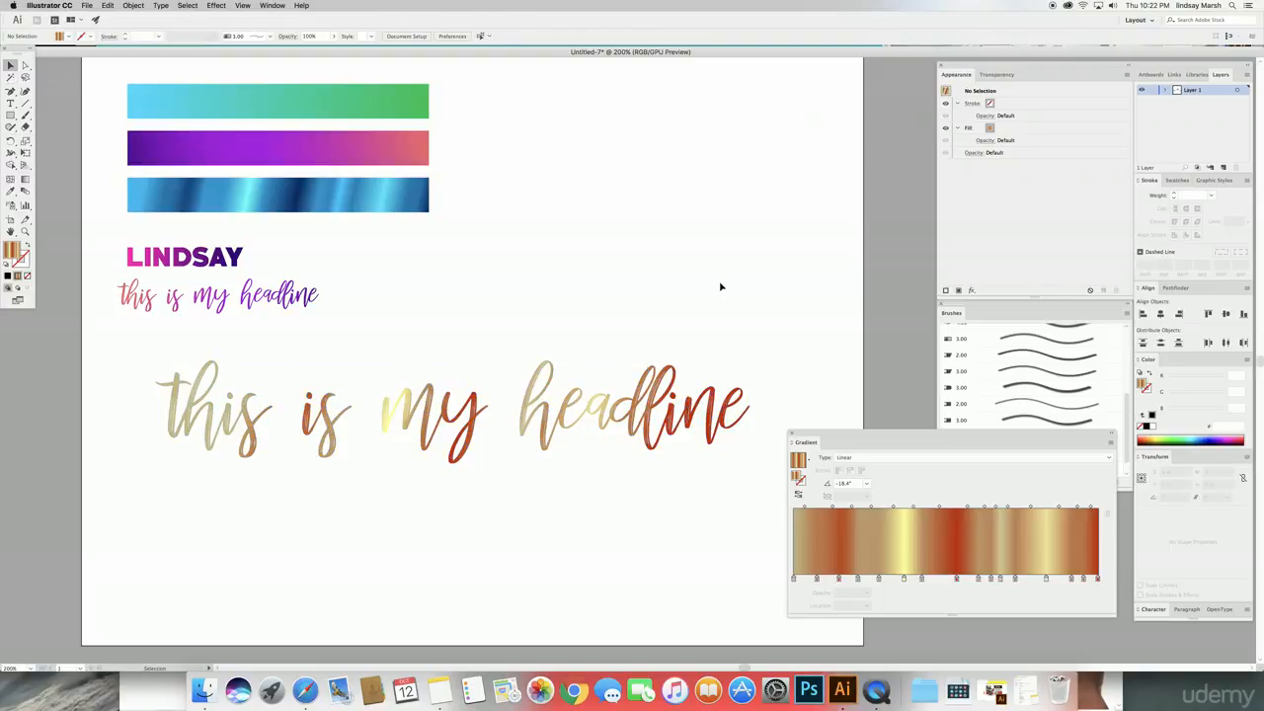
With the large headline selected, replace the Gradient panel with a floating Swatches panel and load the Metals gradient library, enlarged above the lettering.
{"action": "left_click", "coordinate": [687, 399]}
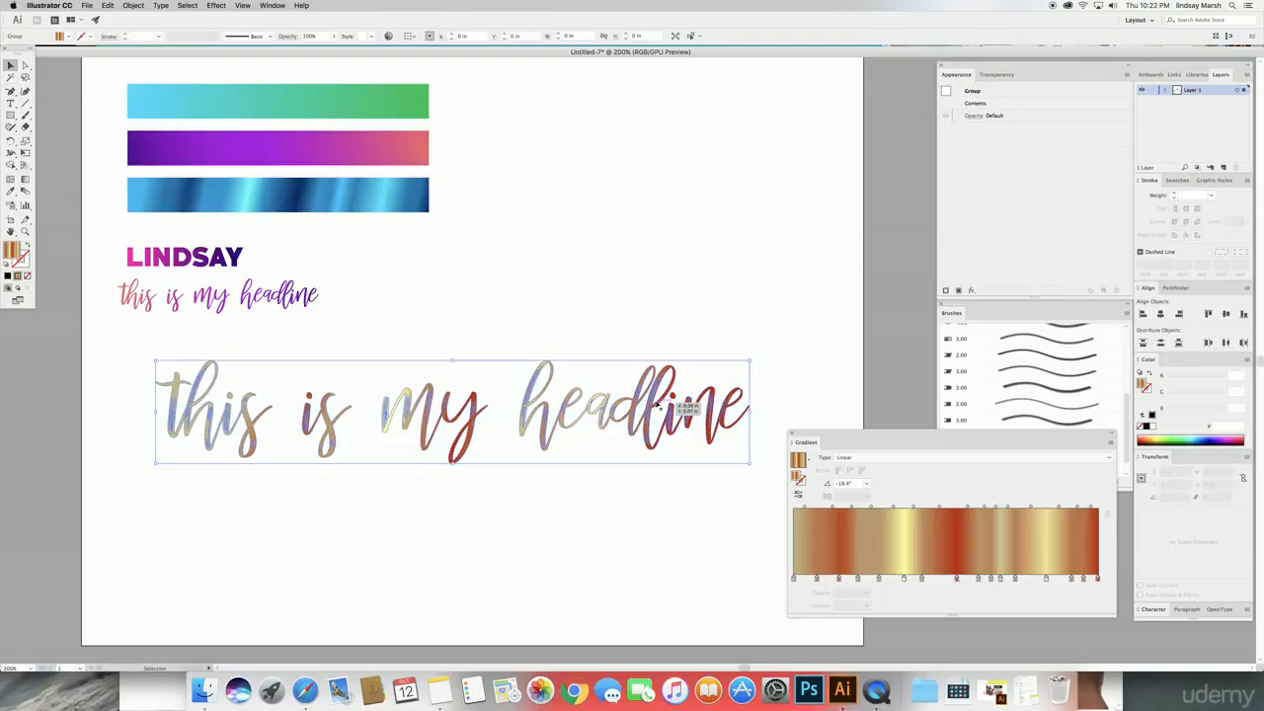
{"action": "left_click", "coordinate": [793, 436]}
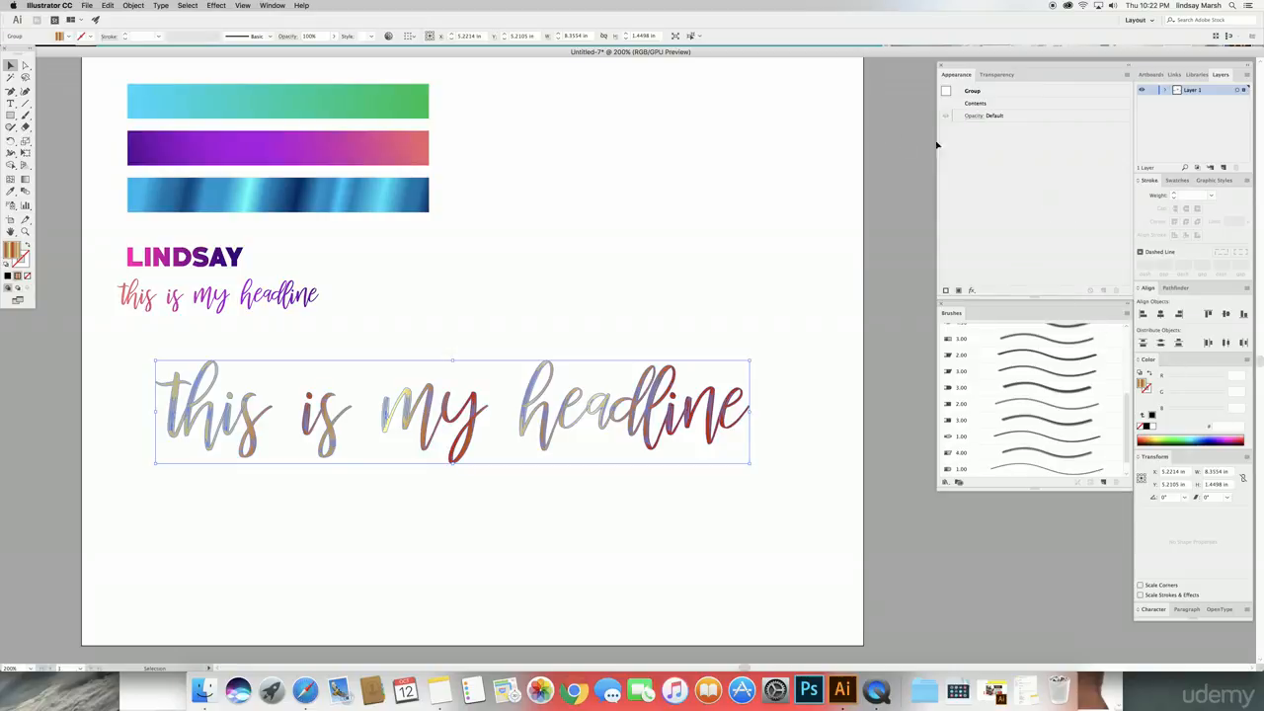
{"action": "left_click", "coordinate": [1180, 182]}
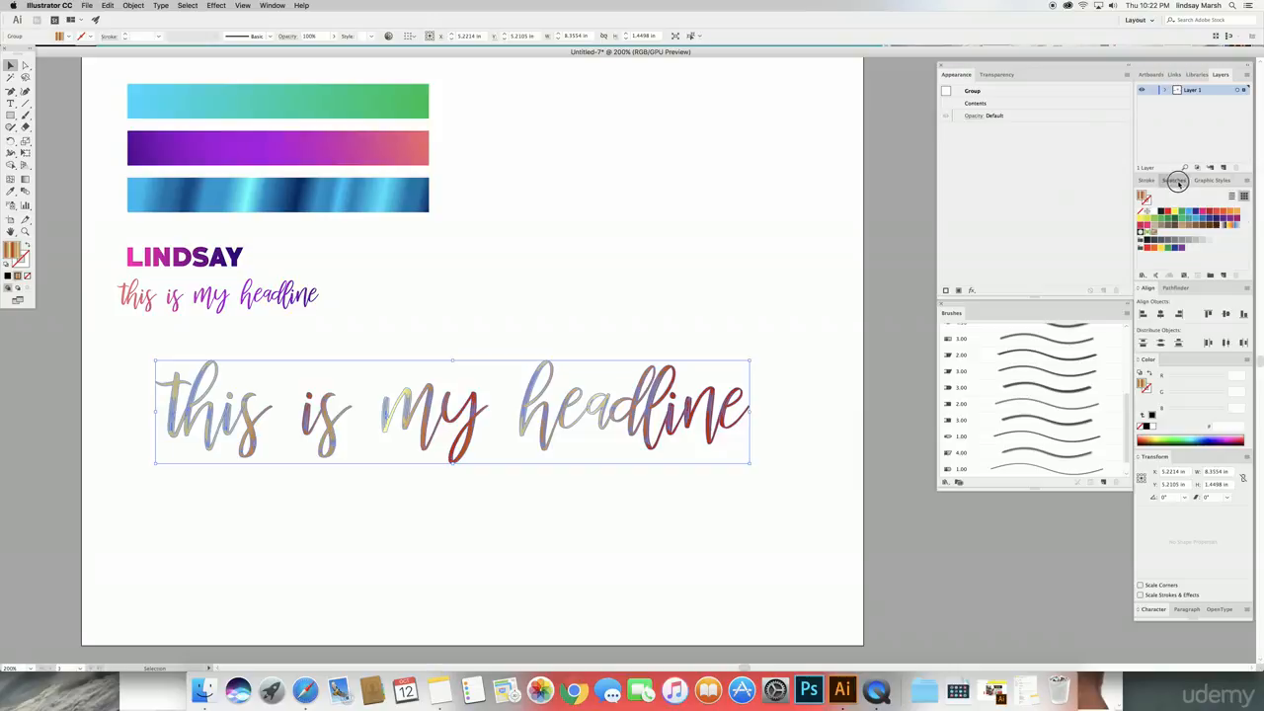
{"action": "left_click_drag", "start_coordinate": [1181, 188], "coordinate": [786, 249]}
{"action": "left_click", "coordinate": [768, 340]}
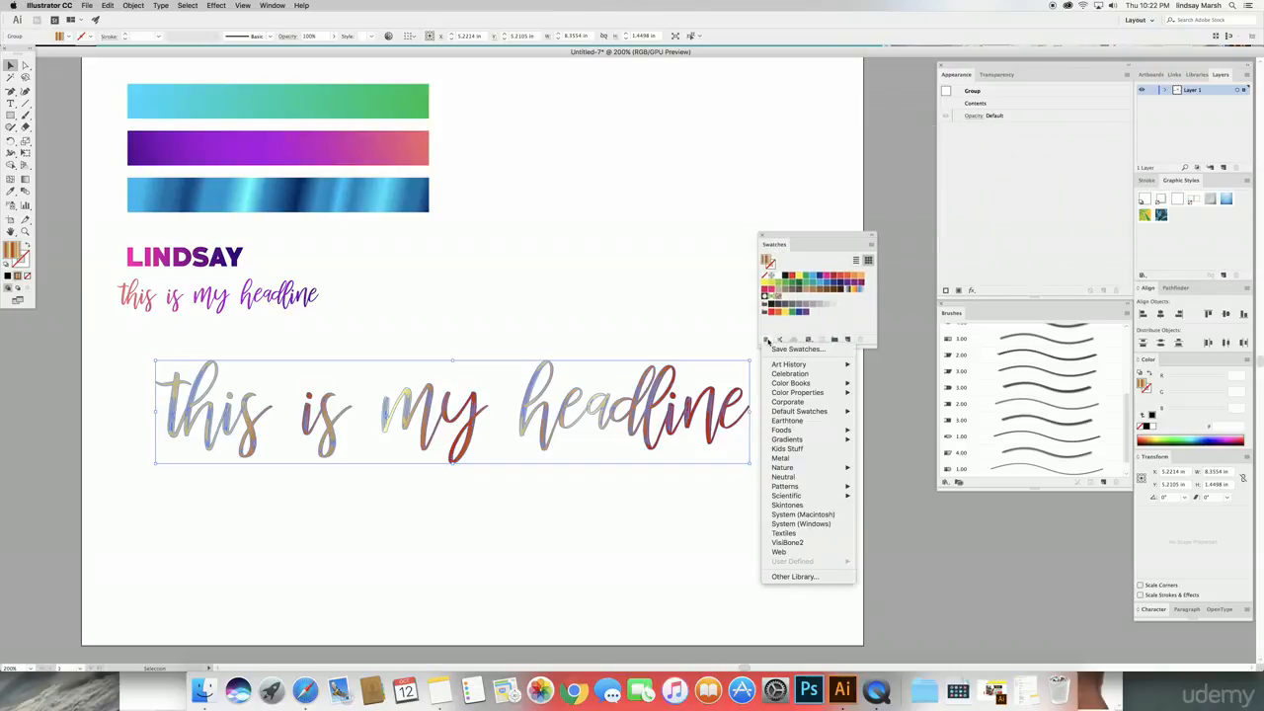
{"action": "left_click", "coordinate": [780, 330]}
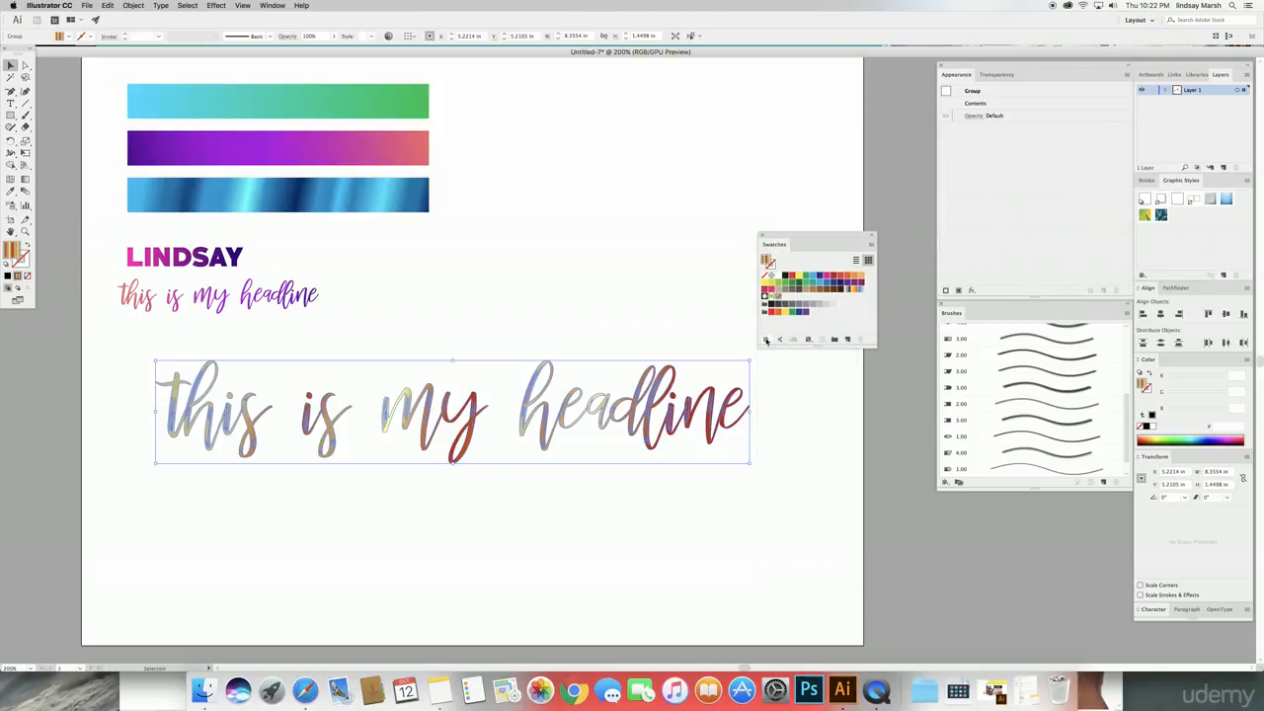
{"action": "left_click", "coordinate": [766, 340]}
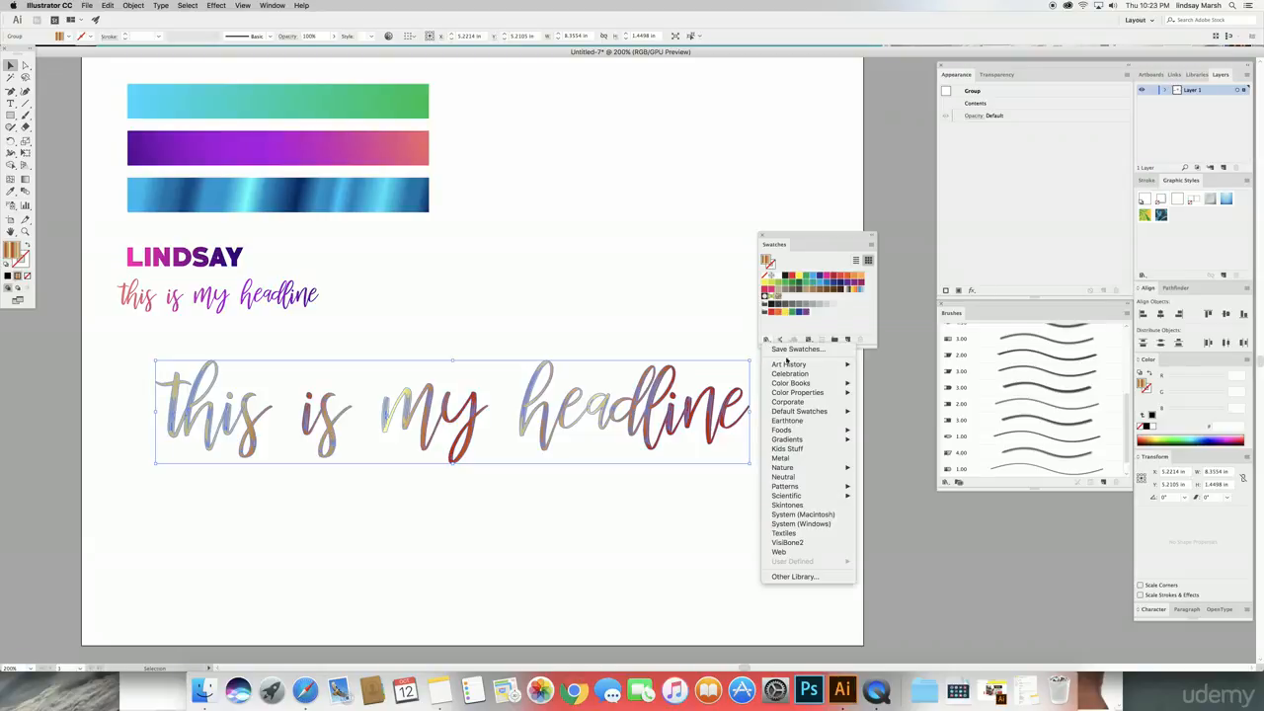
{"action": "mouse_move", "coordinate": [803, 441]}
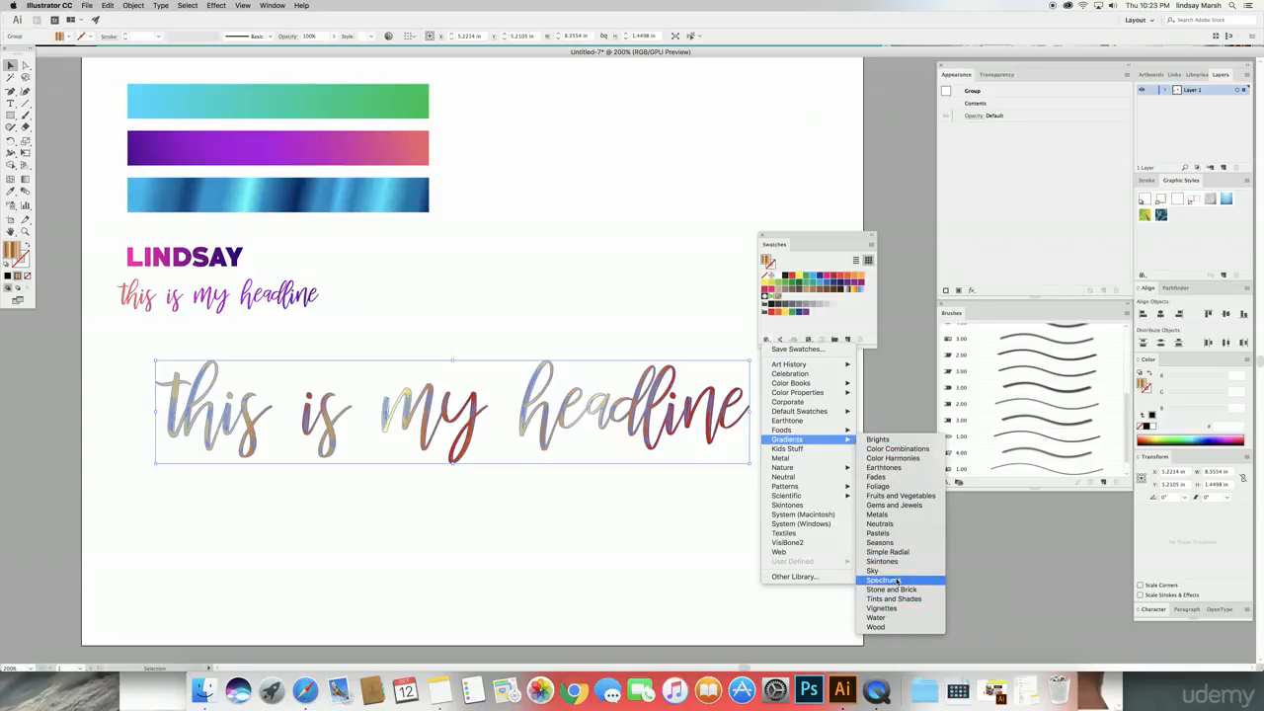
{"action": "left_click", "coordinate": [877, 515]}
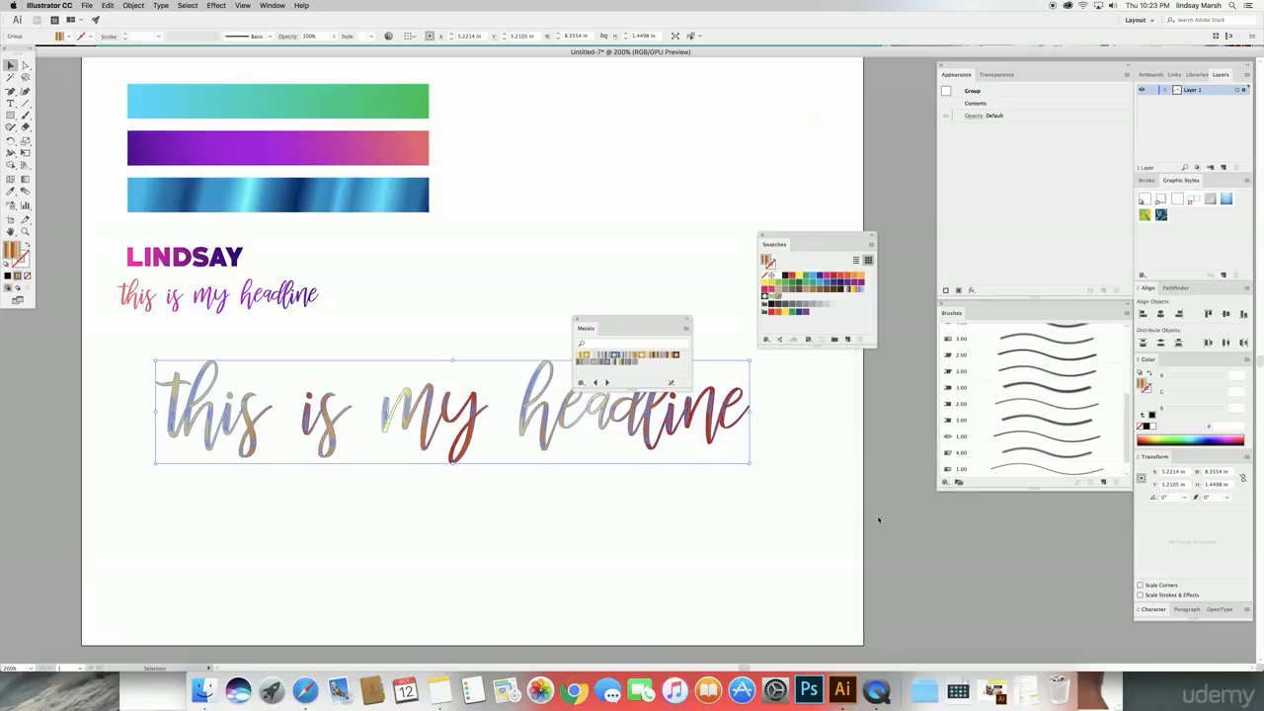
{"action": "left_click_drag", "start_coordinate": [652, 329], "coordinate": [648, 222]}
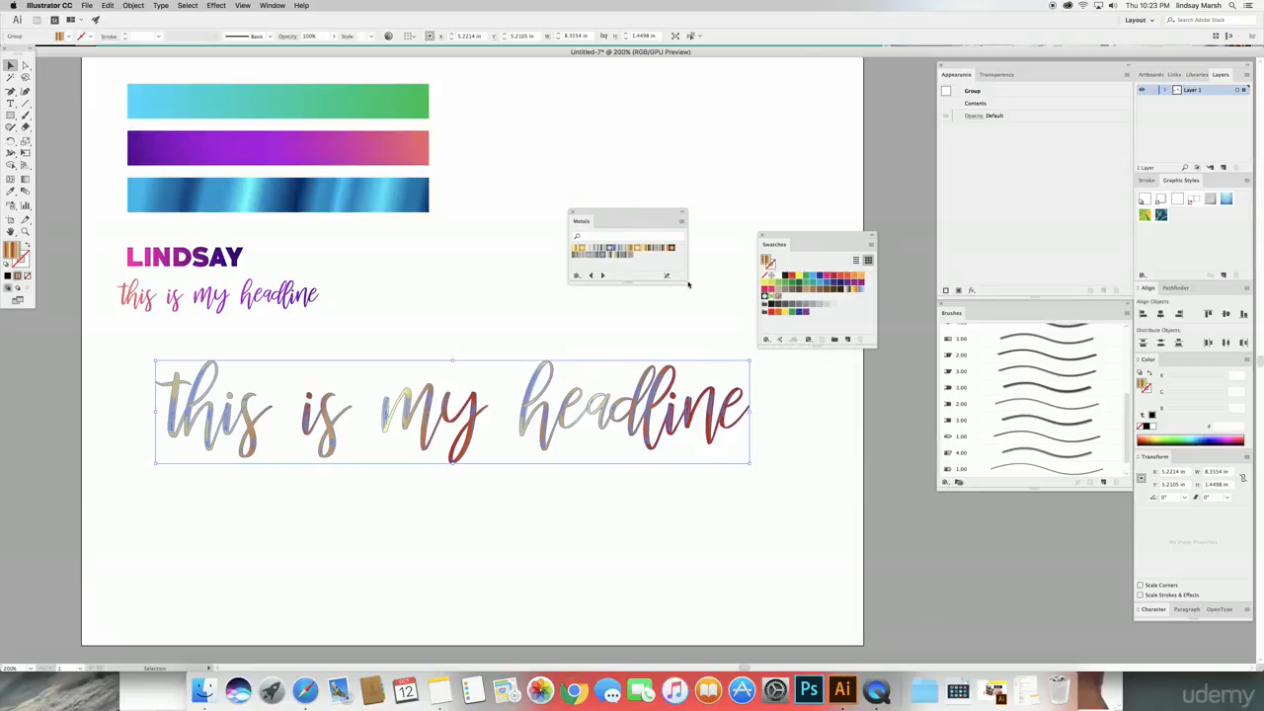
{"action": "left_click_drag", "start_coordinate": [684, 281], "coordinate": [734, 336]}
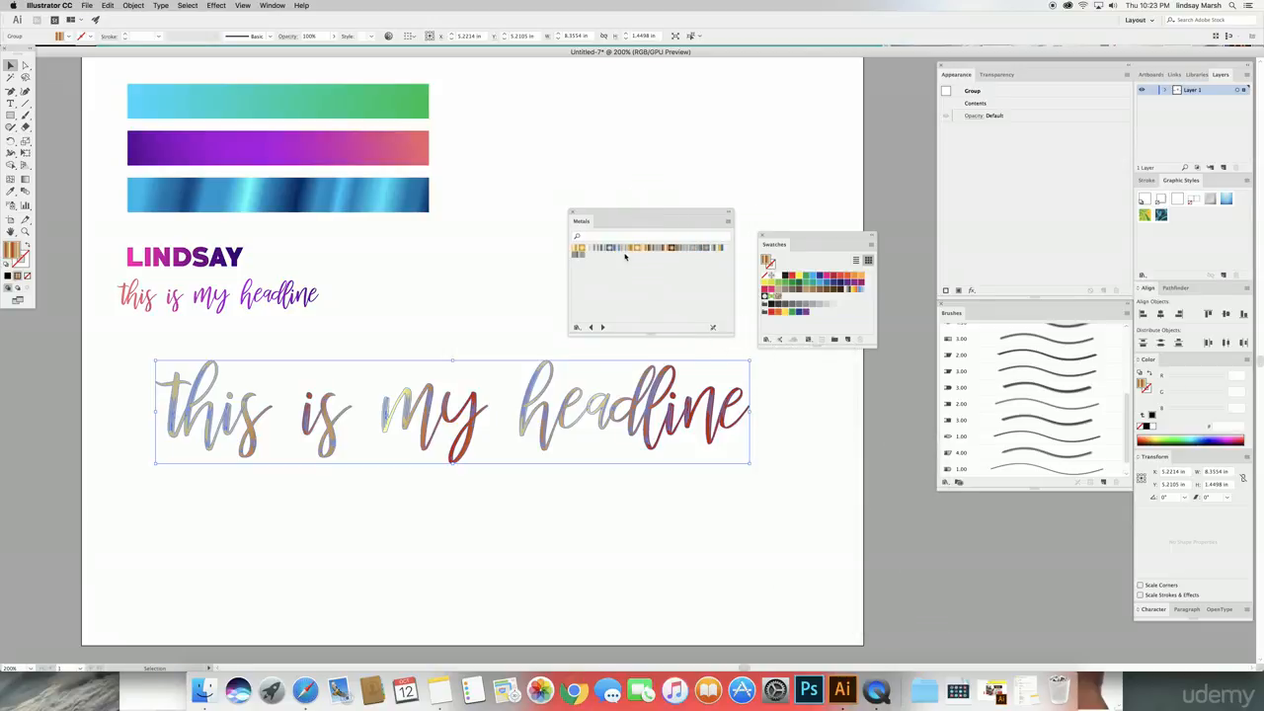
Try silver, radial gold, linear gold and multicoloured metal swatches from the Metals library on the large headline.
{"action": "left_click", "coordinate": [599, 248]}
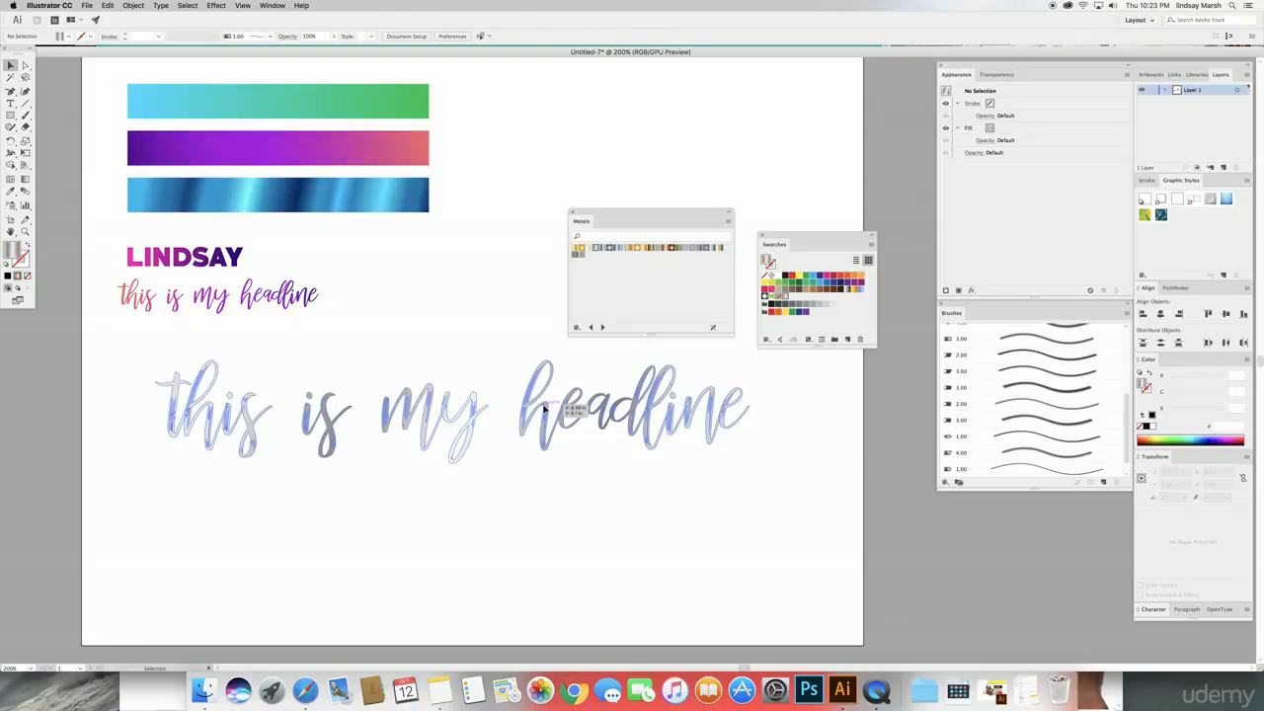
{"action": "left_click", "coordinate": [637, 247]}
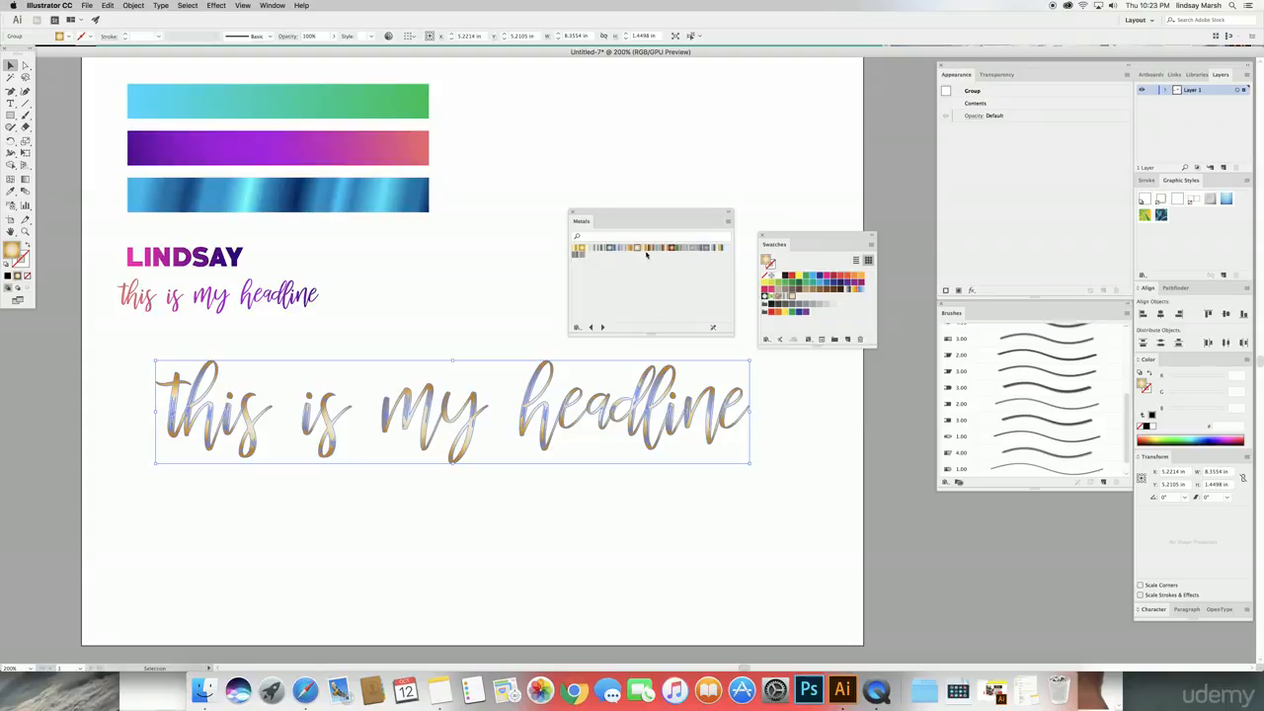
{"action": "left_click", "coordinate": [577, 250]}
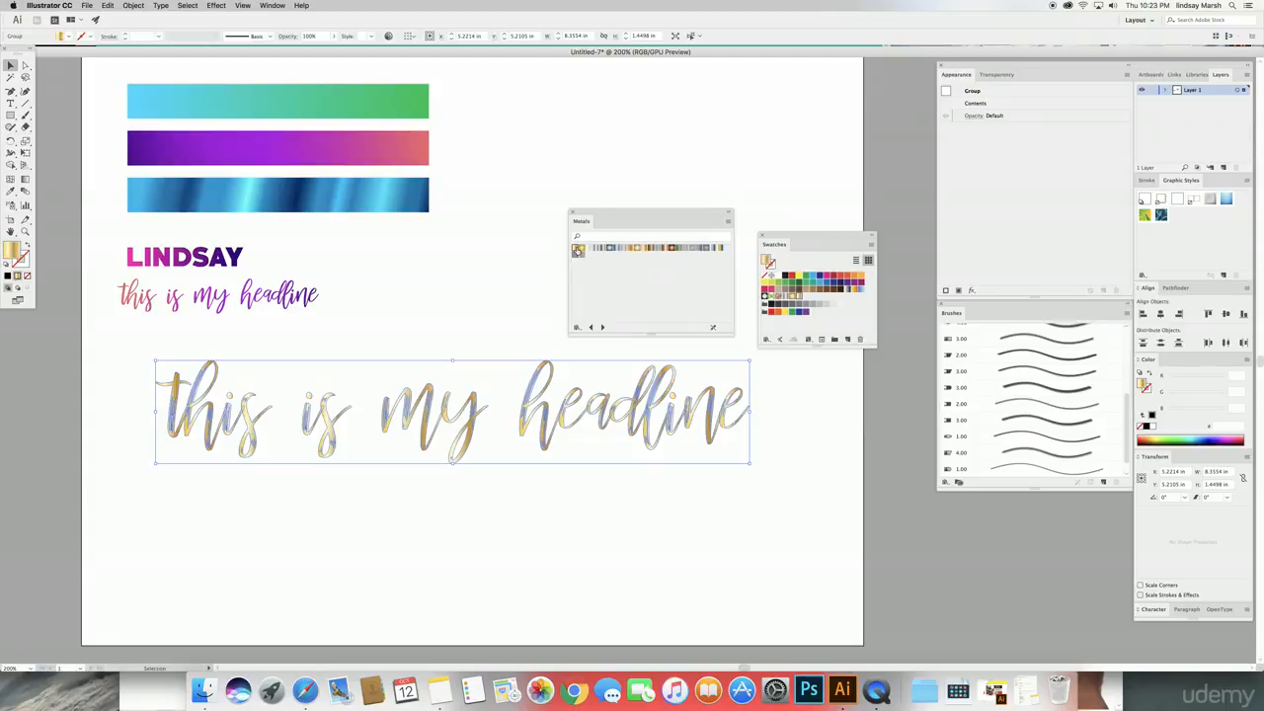
{"action": "left_click", "coordinate": [718, 249]}
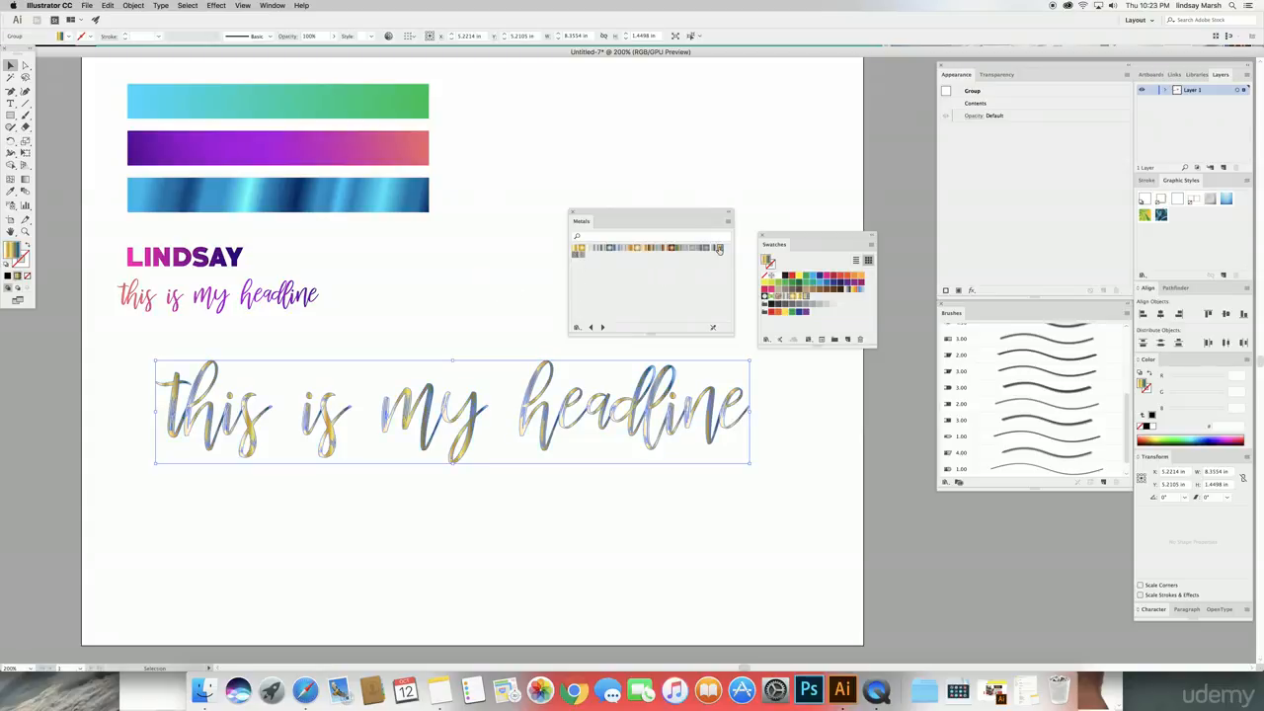
Fill the large headline with the linear gold Metals swatch and redraw its gradient diagonally as one continuous sweep.
{"action": "left_click", "coordinate": [575, 251]}
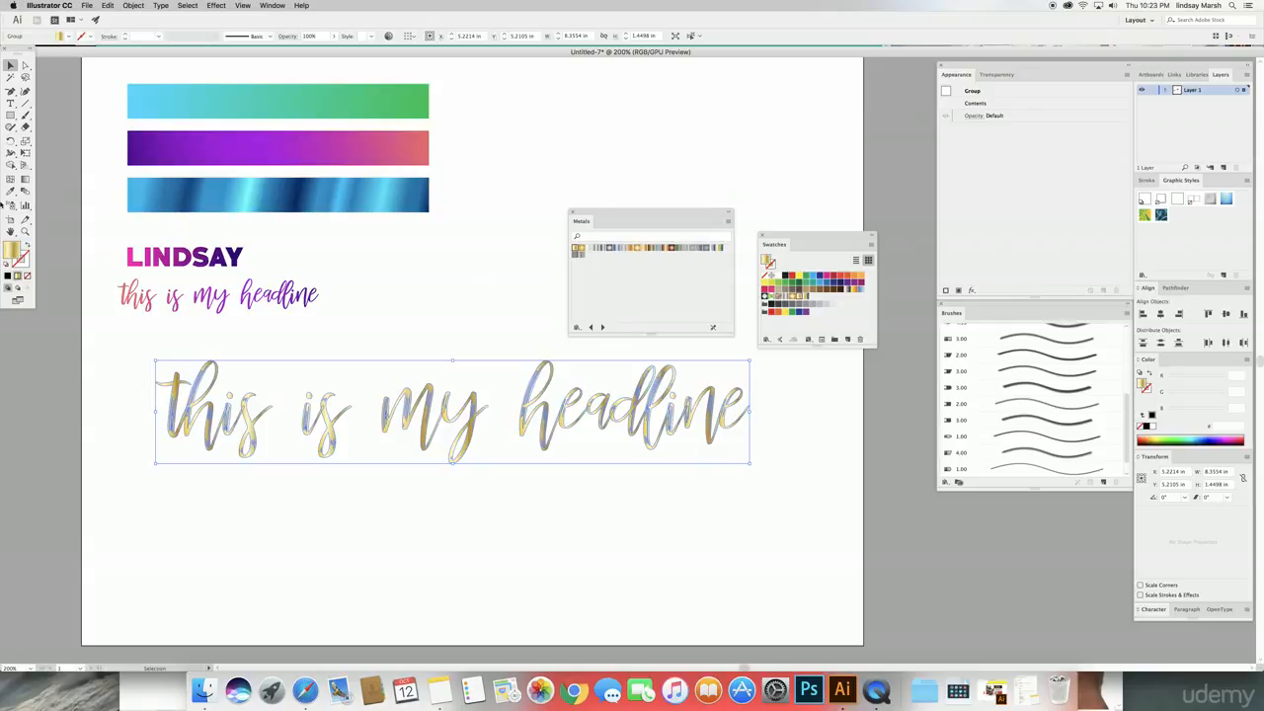
{"action": "left_click", "coordinate": [25, 179]}
{"action": "left_click_drag", "start_coordinate": [245, 304], "coordinate": [662, 494]}
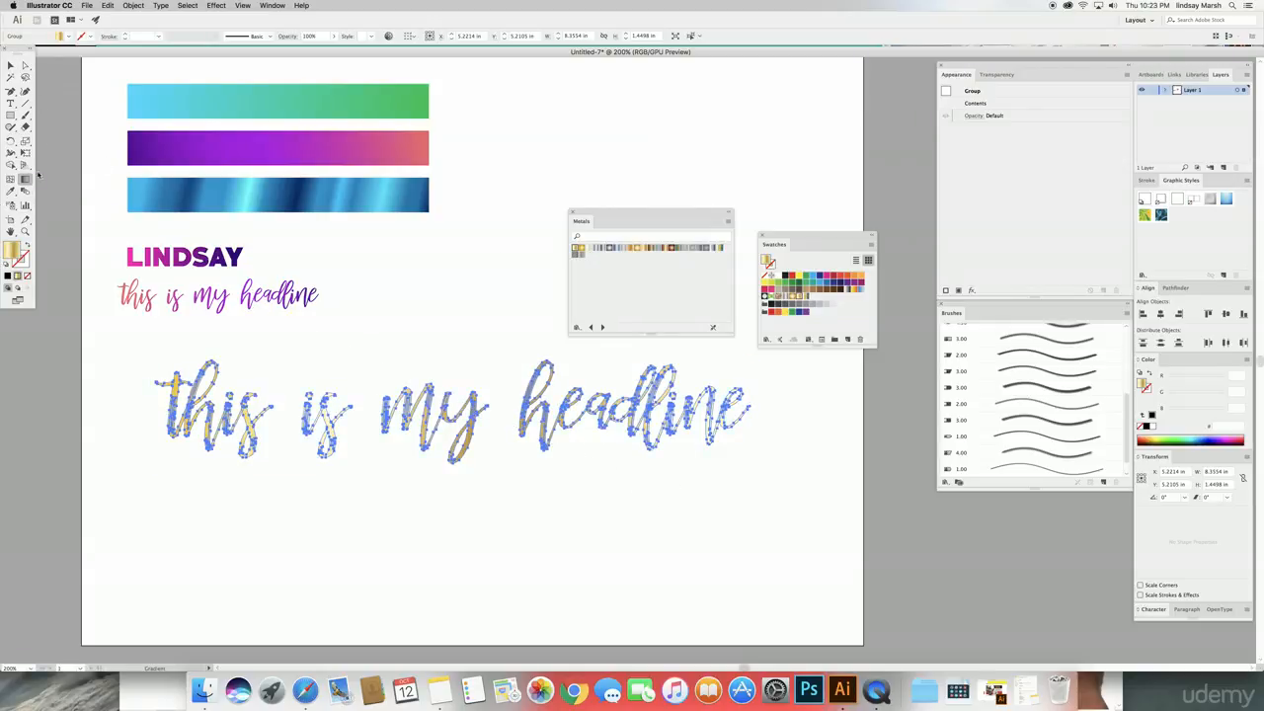
{"action": "left_click_drag", "start_coordinate": [302, 361], "coordinate": [606, 458]}
{"action": "left_click", "coordinate": [12, 66]}
{"action": "left_click", "coordinate": [442, 293]}
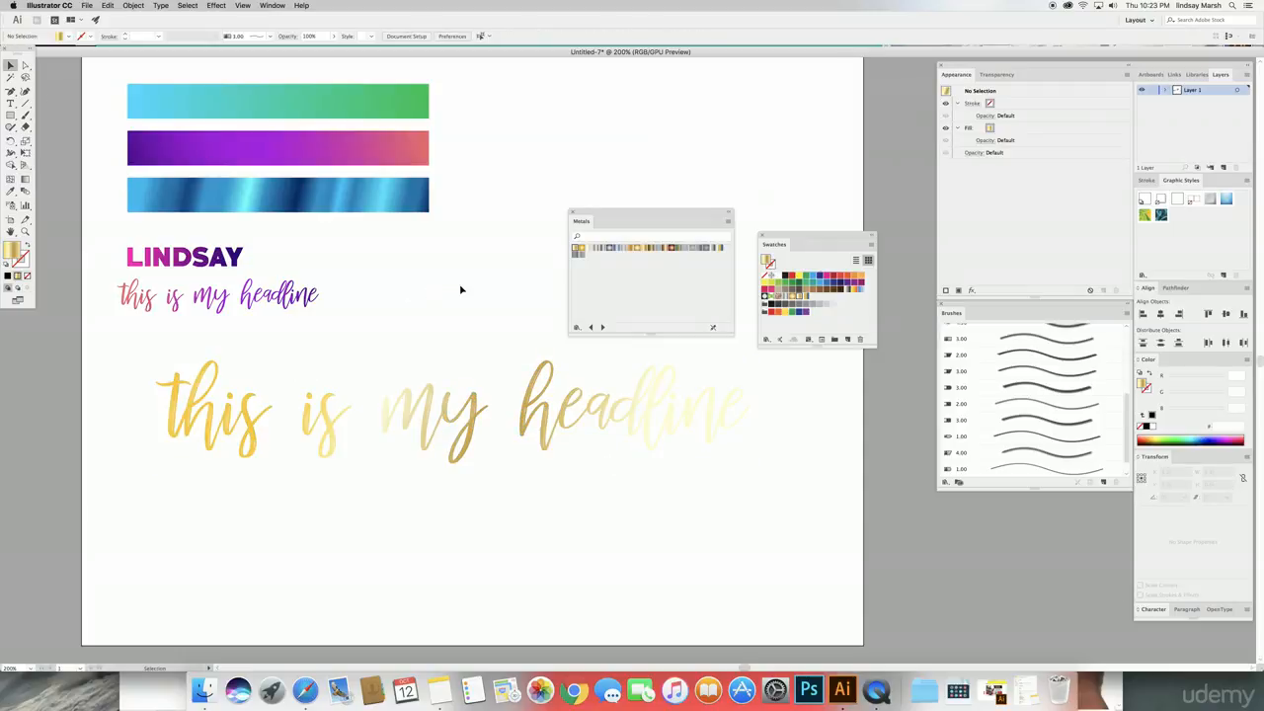
Fill the large headline with the blue-to-green gradient sampled from the first bar and redraw it diagonally at about -15.3°.
{"action": "left_click", "coordinate": [536, 407]}
{"action": "left_click", "coordinate": [11, 191]}
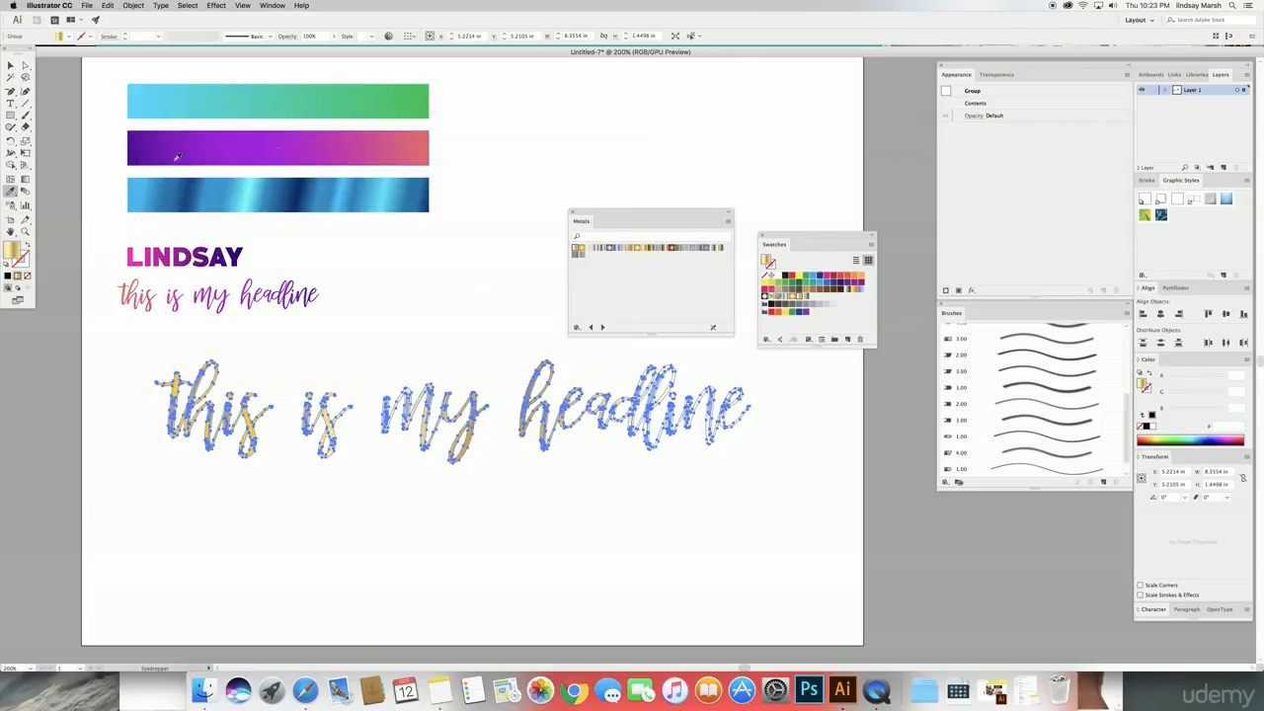
{"action": "left_click", "coordinate": [197, 112]}
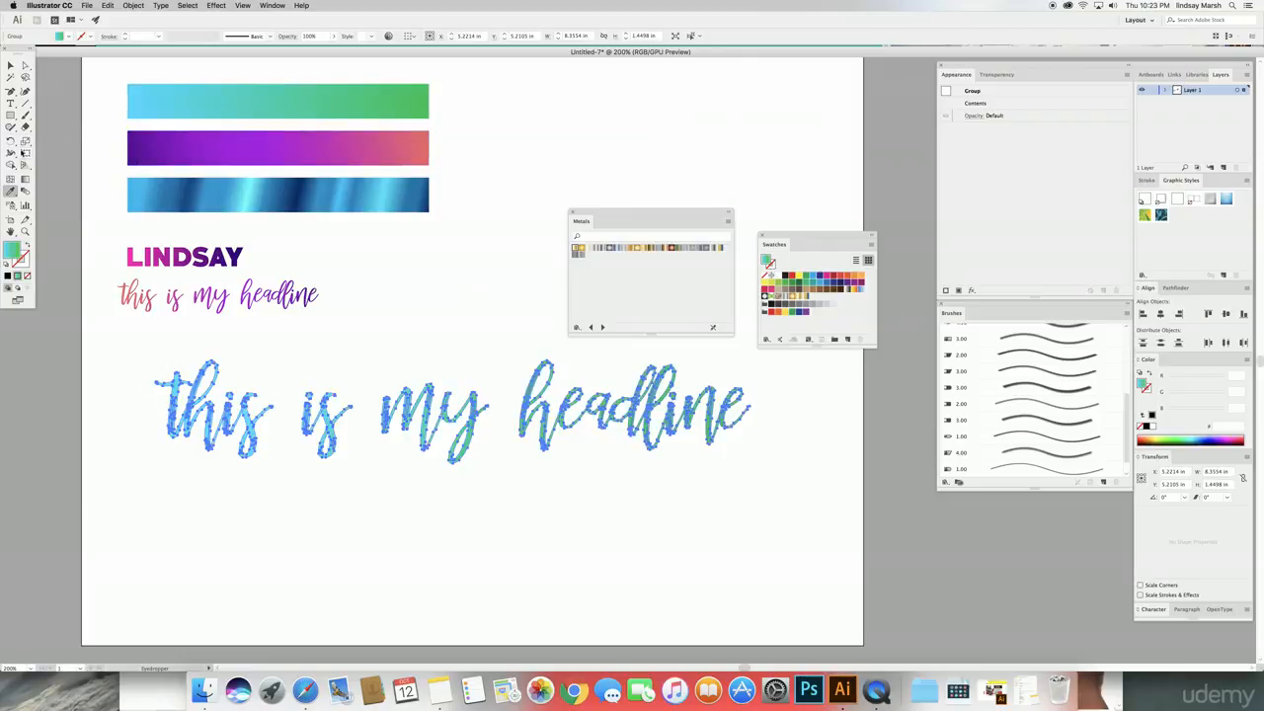
{"action": "key", "text": "g"}
{"action": "left_click_drag", "start_coordinate": [291, 353], "coordinate": [635, 445]}
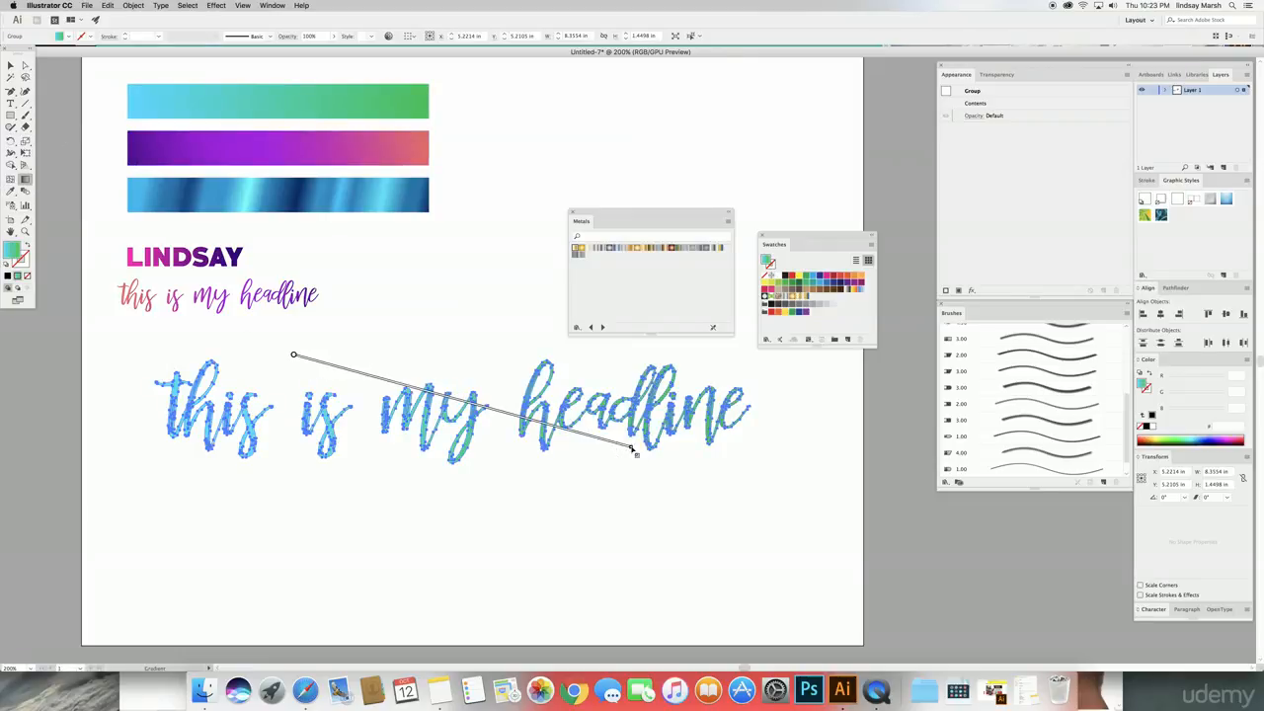
{"action": "left_click", "coordinate": [10, 64]}
{"action": "left_click", "coordinate": [533, 518]}
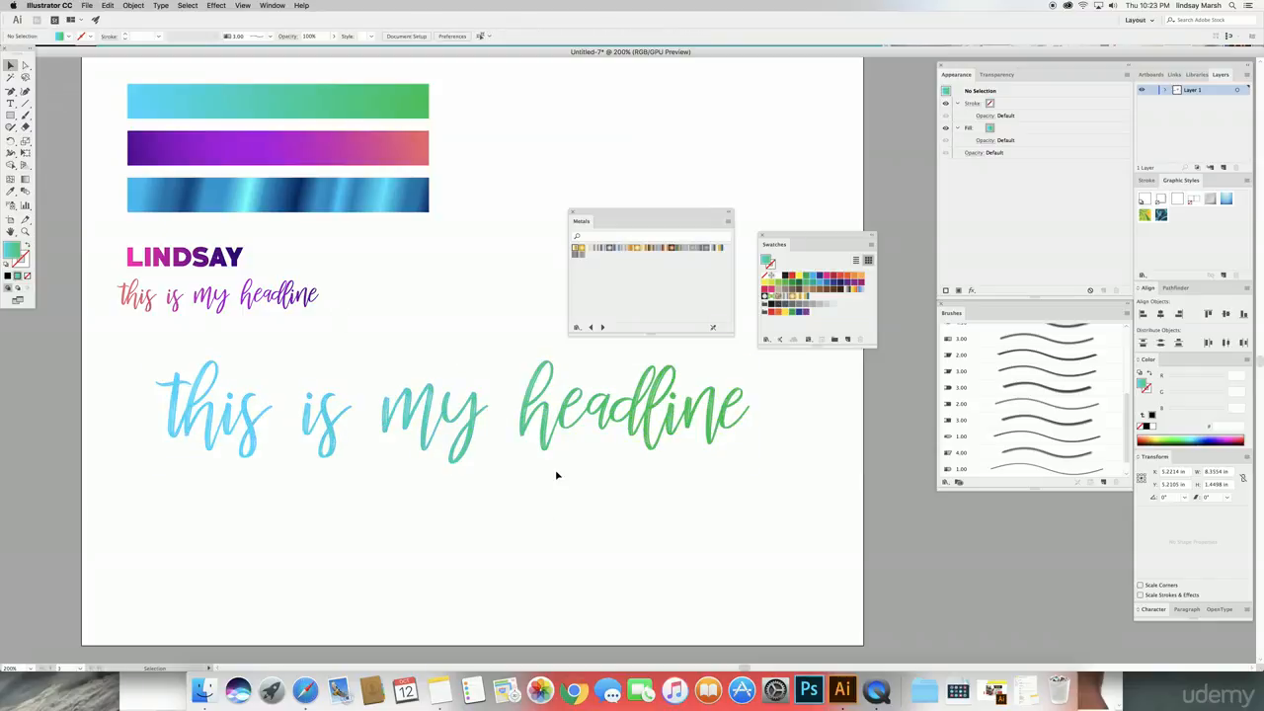
Close the Metals and Swatches panels and display the Gradient settings for the selected large headline.
{"action": "left_click", "coordinate": [545, 447]}
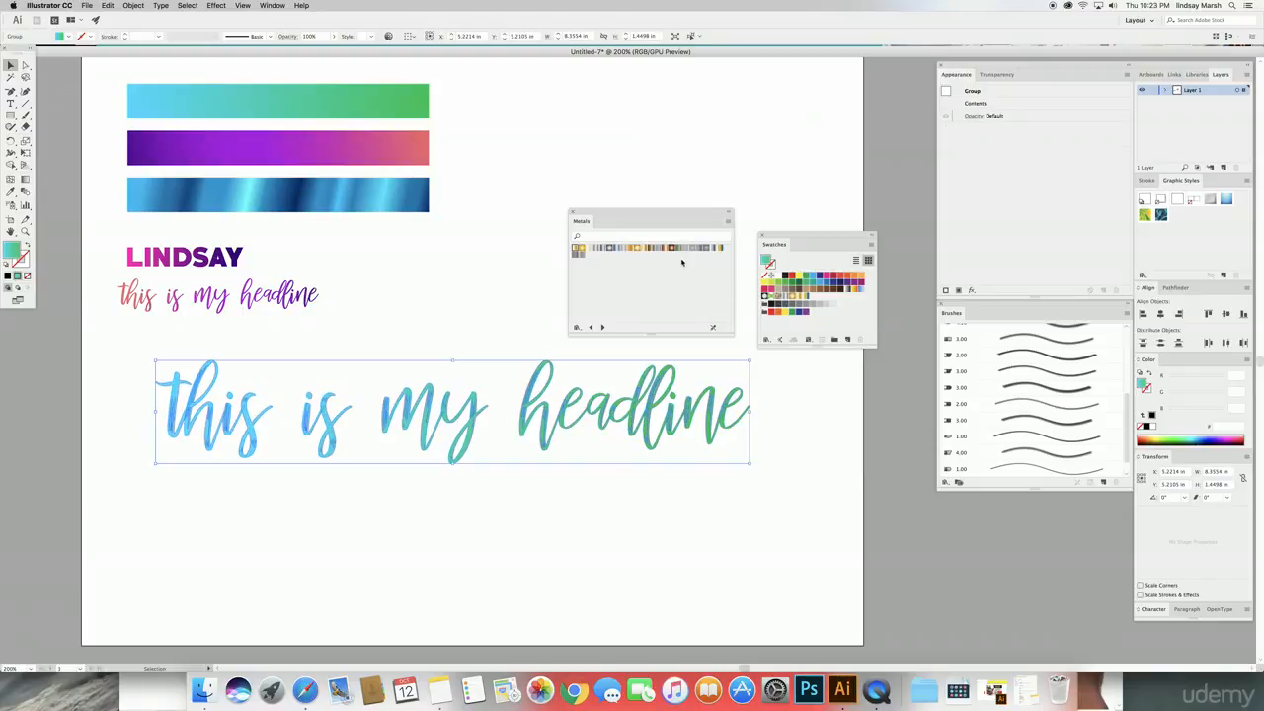
{"action": "left_click", "coordinate": [572, 211]}
{"action": "left_click", "coordinate": [763, 238]}
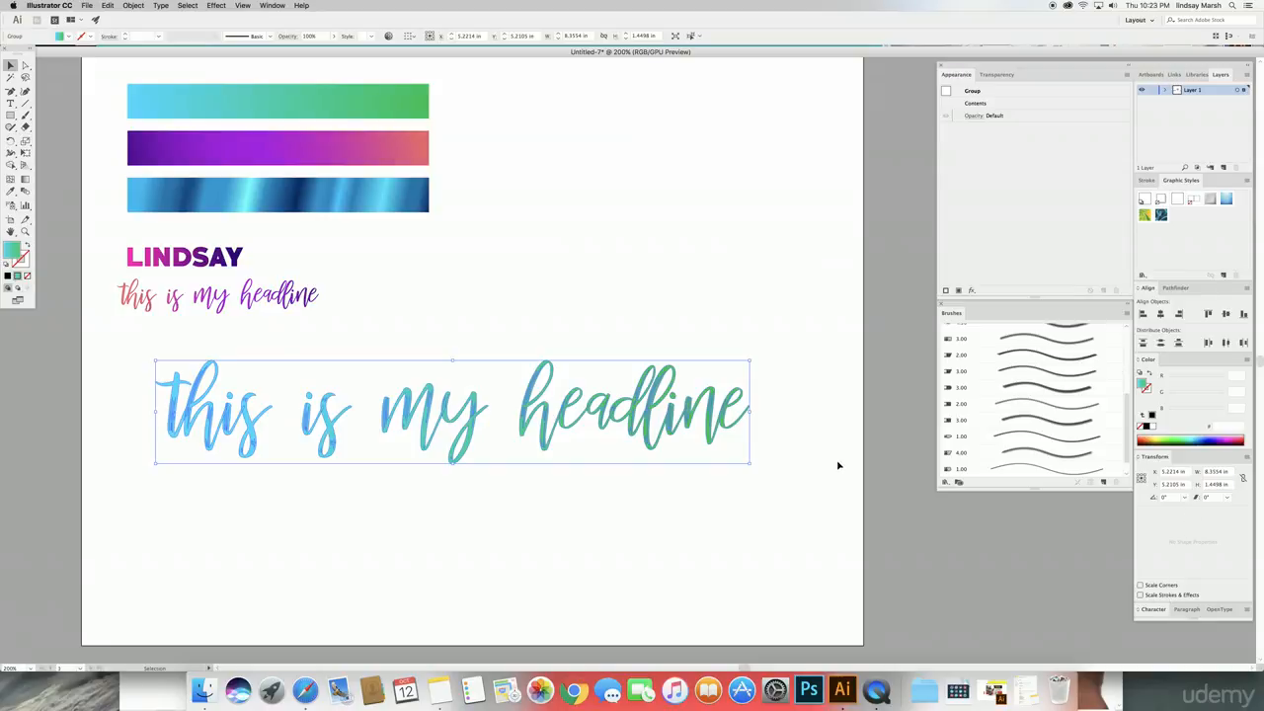
{"action": "left_click", "coordinate": [265, 6]}
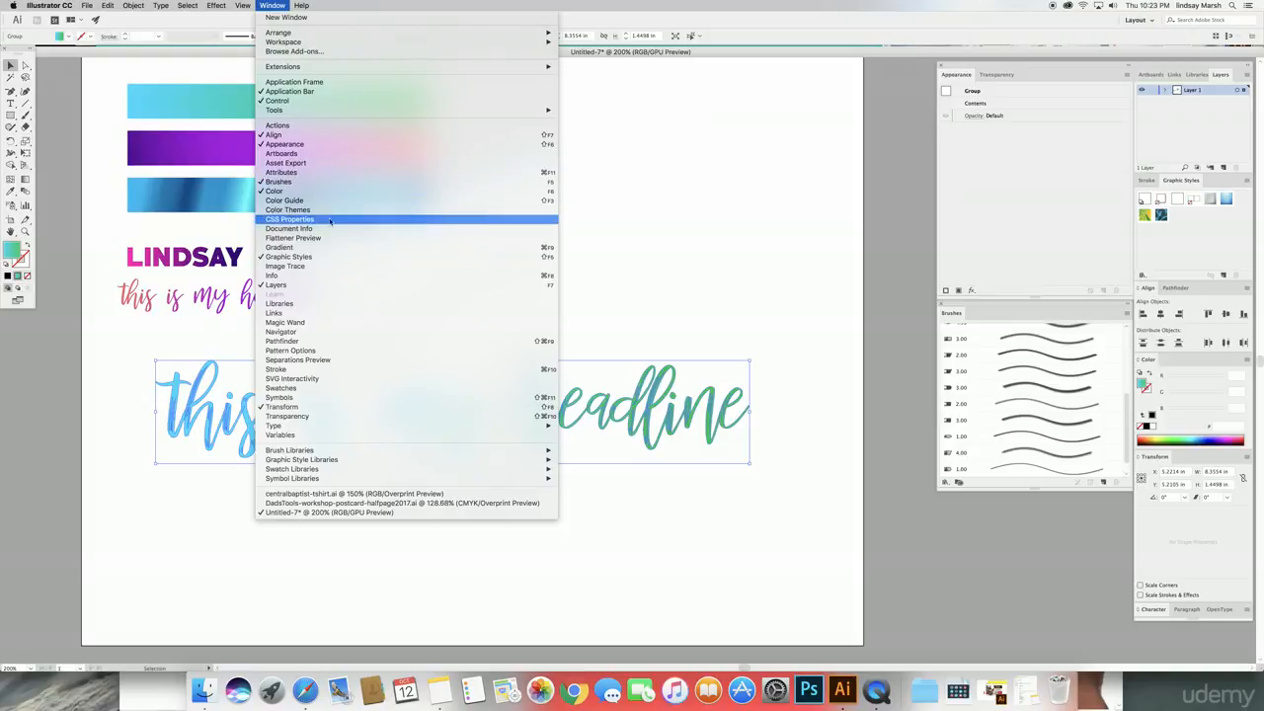
{"action": "left_click", "coordinate": [332, 247]}
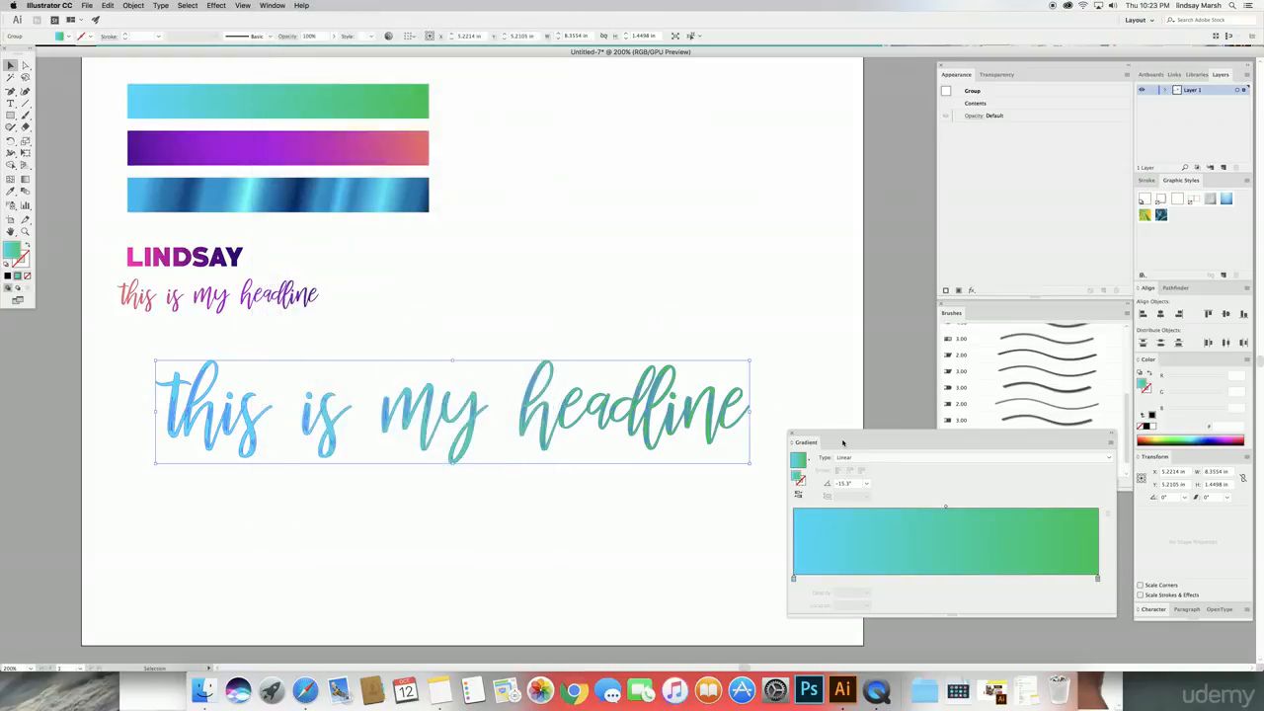
{"action": "left_click_drag", "start_coordinate": [842, 442], "coordinate": [838, 402]}
Change the gradient's light blue starting stop to a deeper blue with RGB values 0, 124, 220.
{"action": "double_click", "coordinate": [789, 537]}
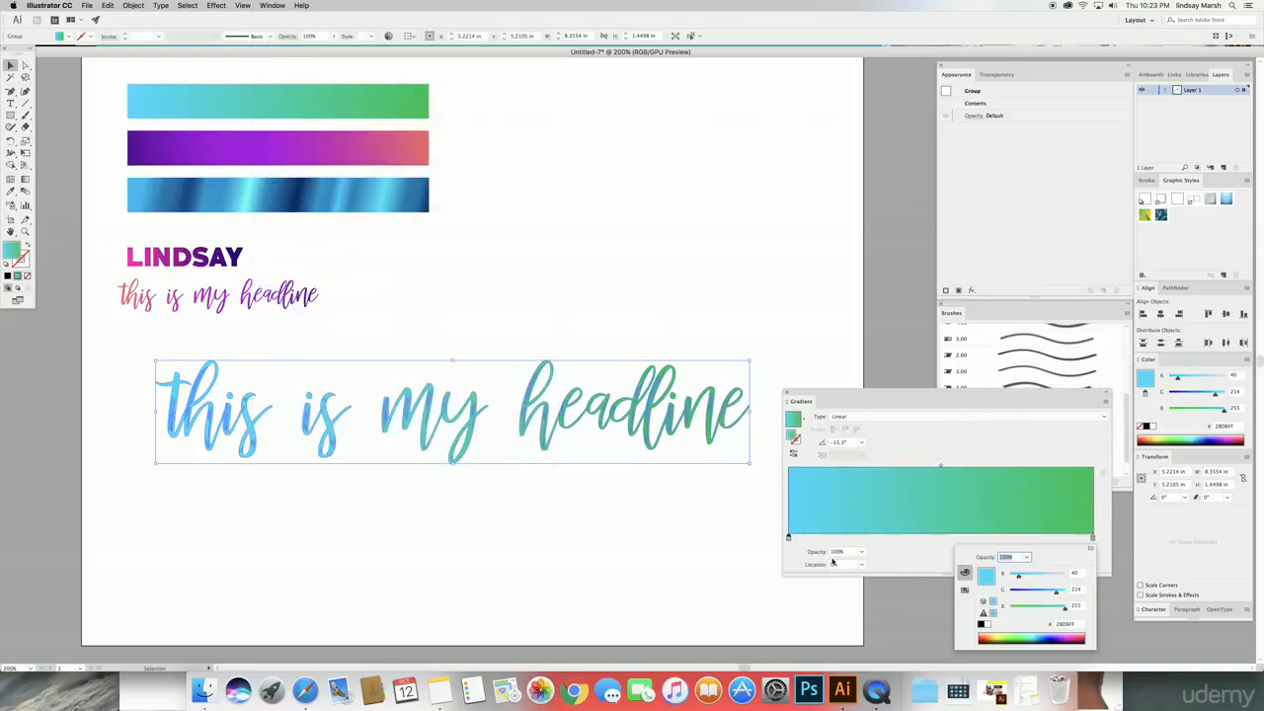
{"action": "left_click_drag", "start_coordinate": [1019, 574], "coordinate": [1057, 609]}
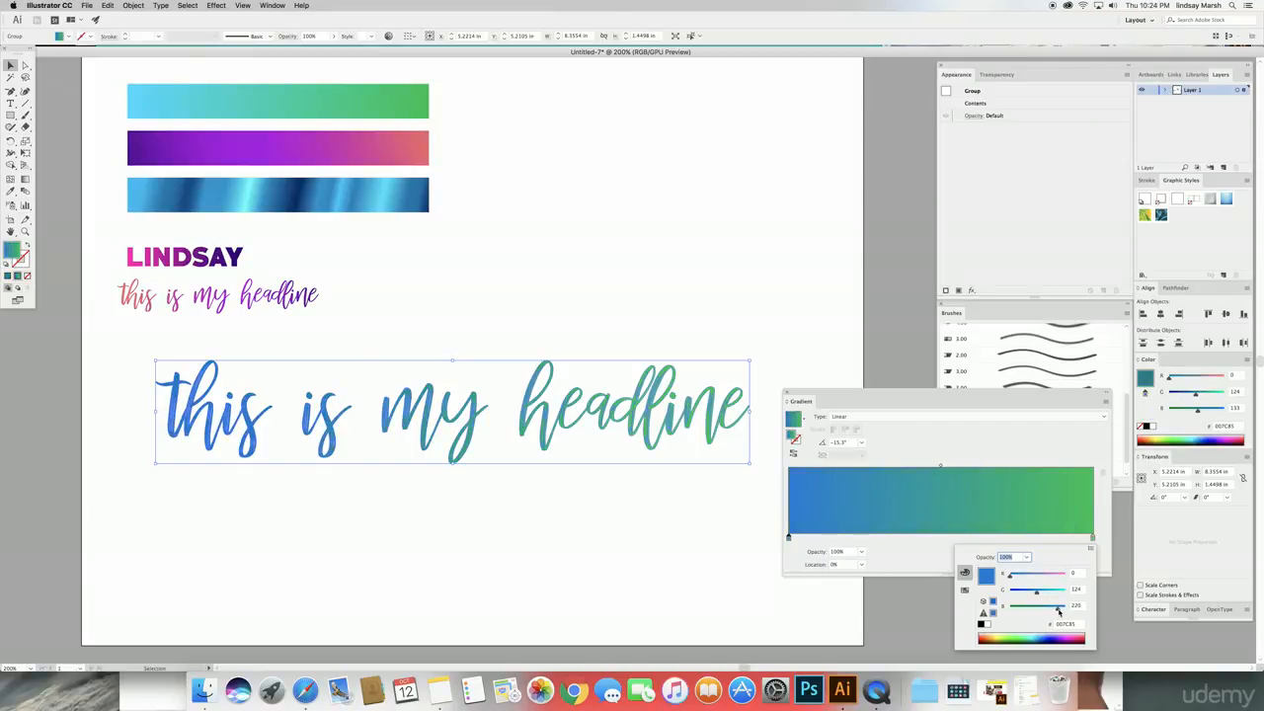
{"action": "left_click", "coordinate": [1097, 530]}
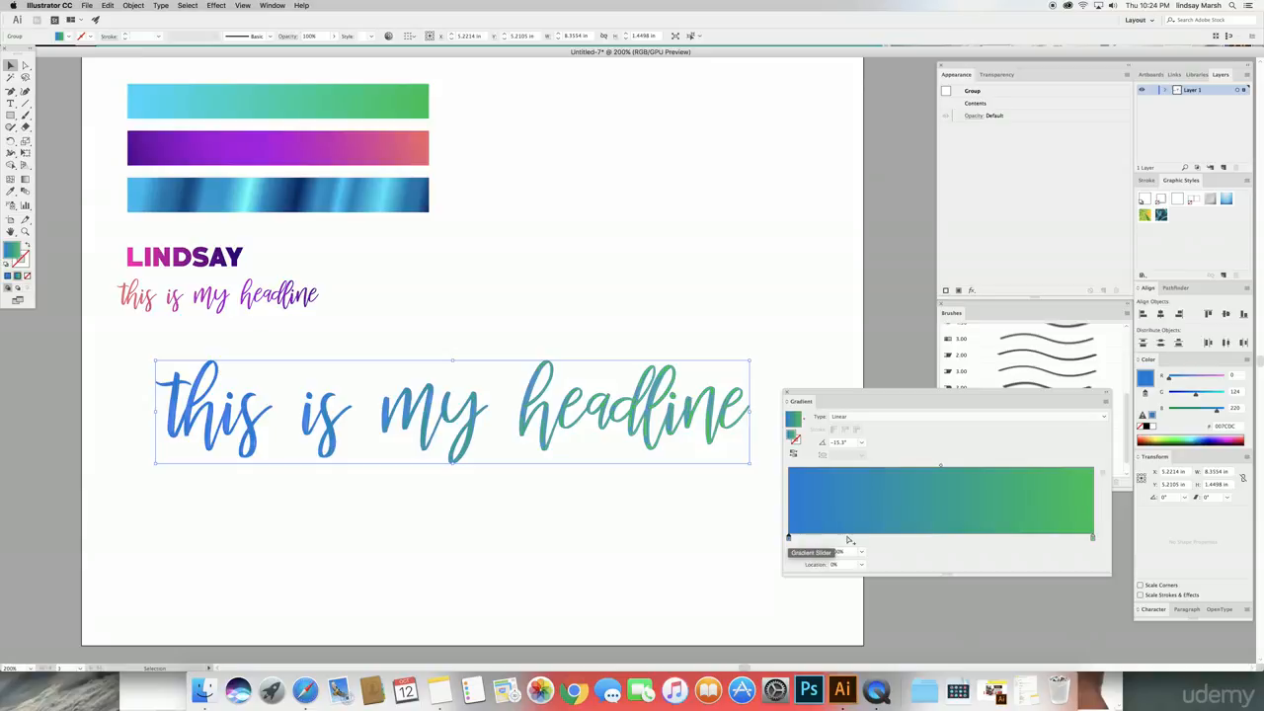
Add a gradient stop at about 54% to the large headline's gradient and color it magenta with RGB values 170, 74, 131.
{"action": "left_click", "coordinate": [835, 536]}
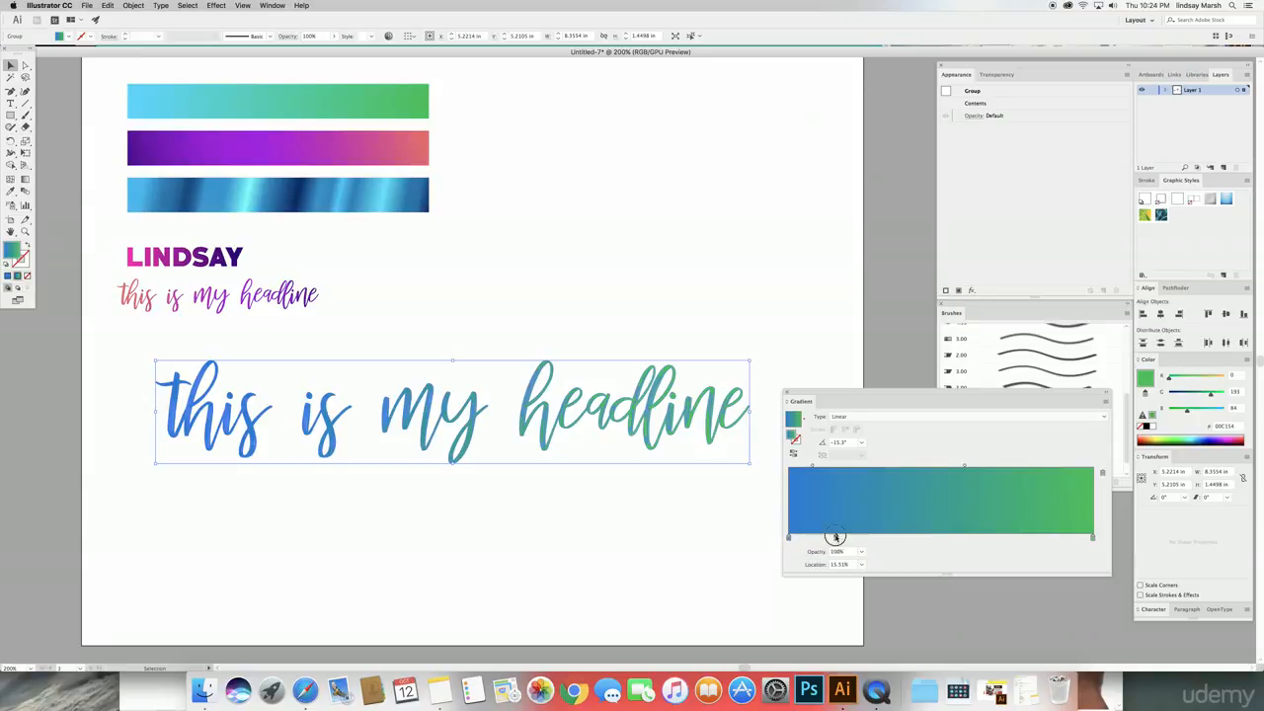
{"action": "left_click_drag", "start_coordinate": [836, 538], "coordinate": [952, 538]}
{"action": "double_click", "coordinate": [953, 539]}
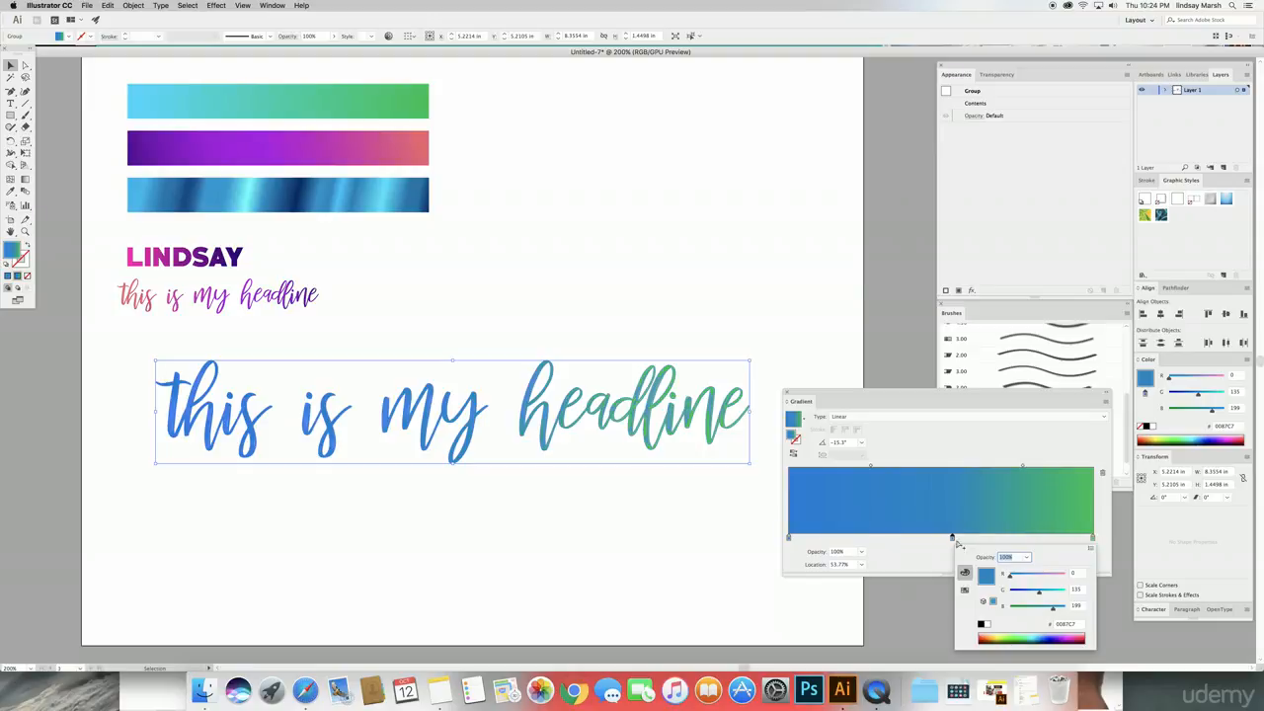
{"action": "left_click_drag", "start_coordinate": [1012, 573], "coordinate": [1027, 594]}
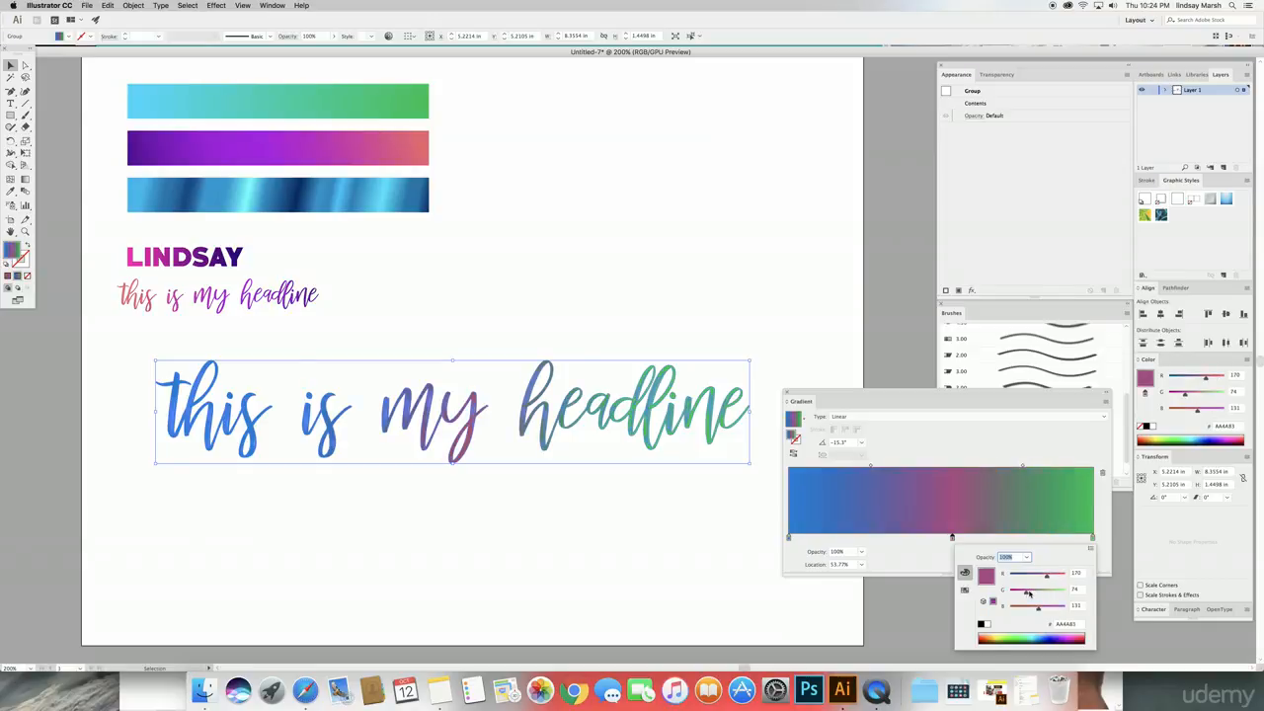
{"action": "left_click", "coordinate": [1050, 516]}
Remove the green end stop from the headline's gradient and shift the magenta stop to about 59.65%.
{"action": "left_click_drag", "start_coordinate": [1092, 538], "coordinate": [1093, 557]}
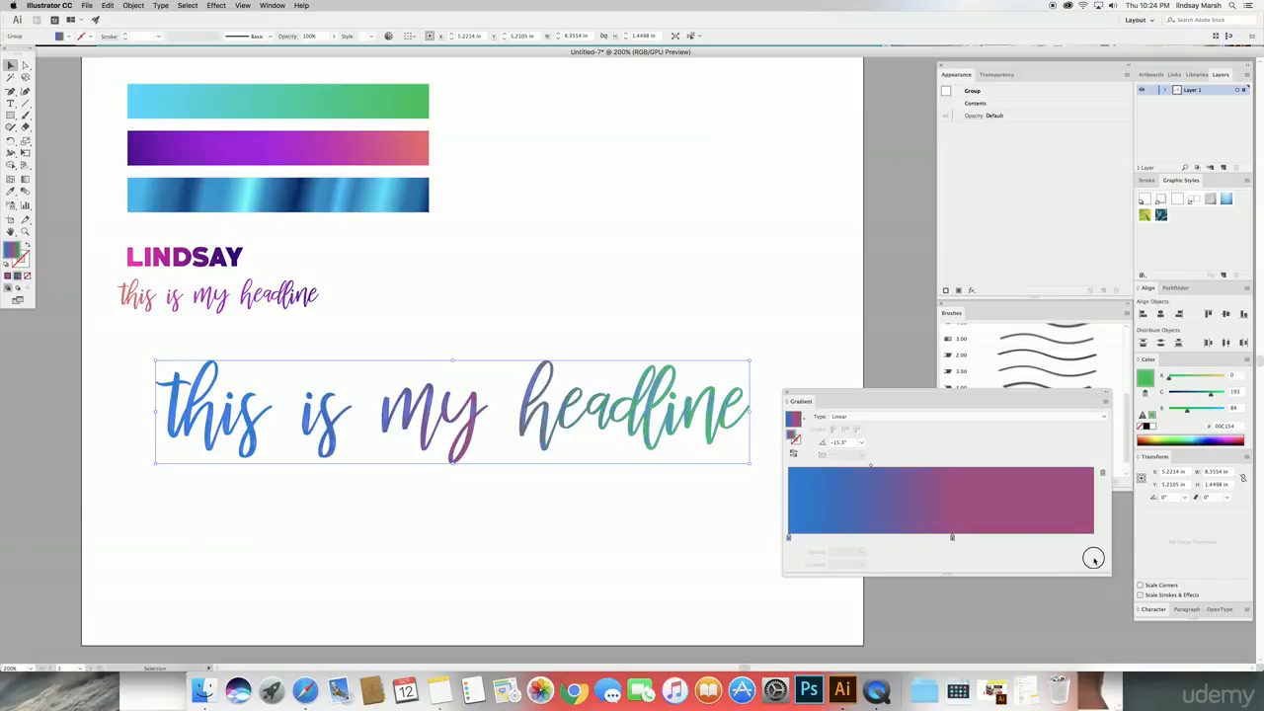
{"action": "mouse_move", "coordinate": [953, 538]}
{"action": "left_mouse_down"}
{"action": "mouse_move", "coordinate": [1063, 540]}
{"action": "mouse_move", "coordinate": [970, 539]}
{"action": "left_mouse_up"}
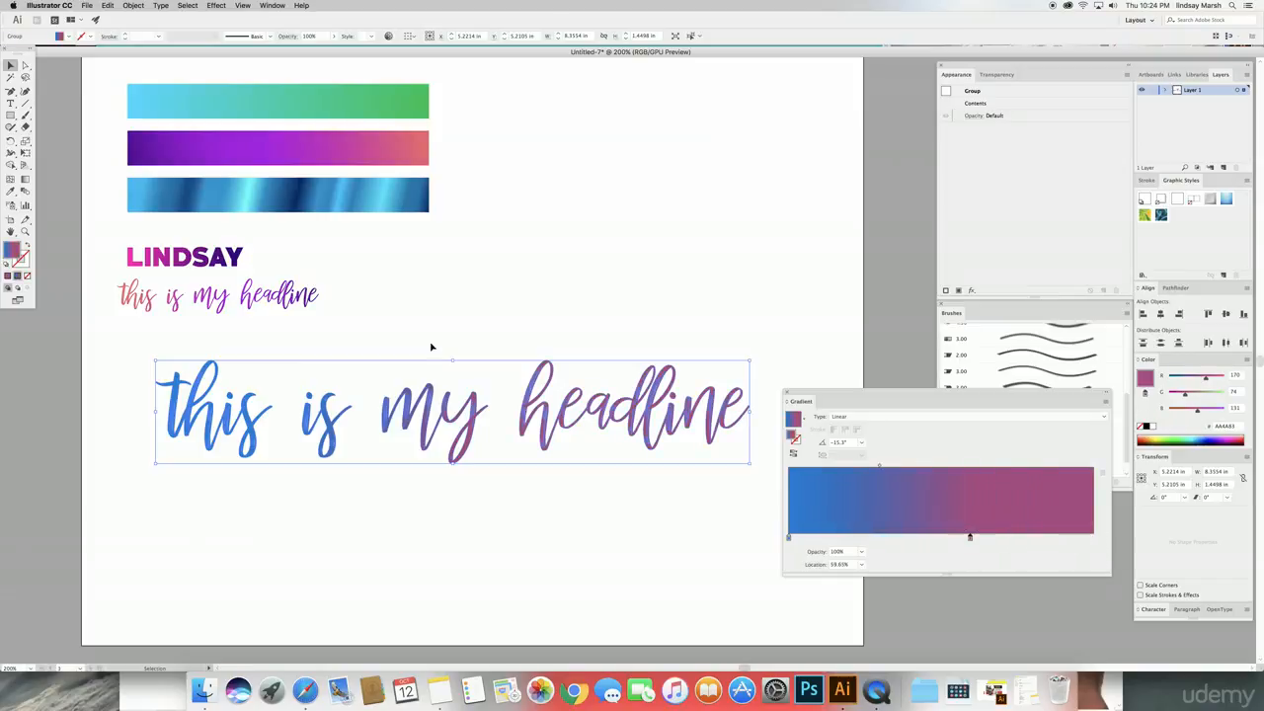
Change the headline's gradient type to Radial and redraw it diagonally across the middle of the lettering, then deselect.
{"action": "left_click", "coordinate": [24, 180]}
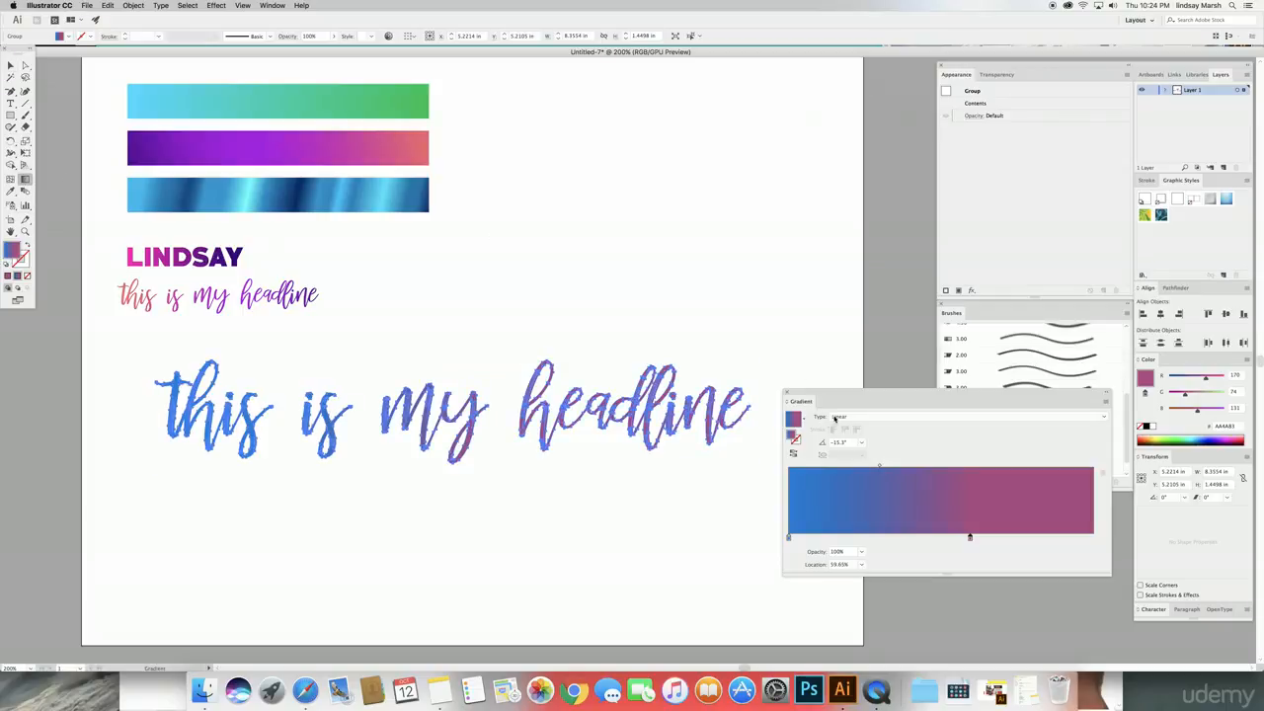
{"action": "left_click", "coordinate": [835, 419]}
{"action": "left_click", "coordinate": [842, 433]}
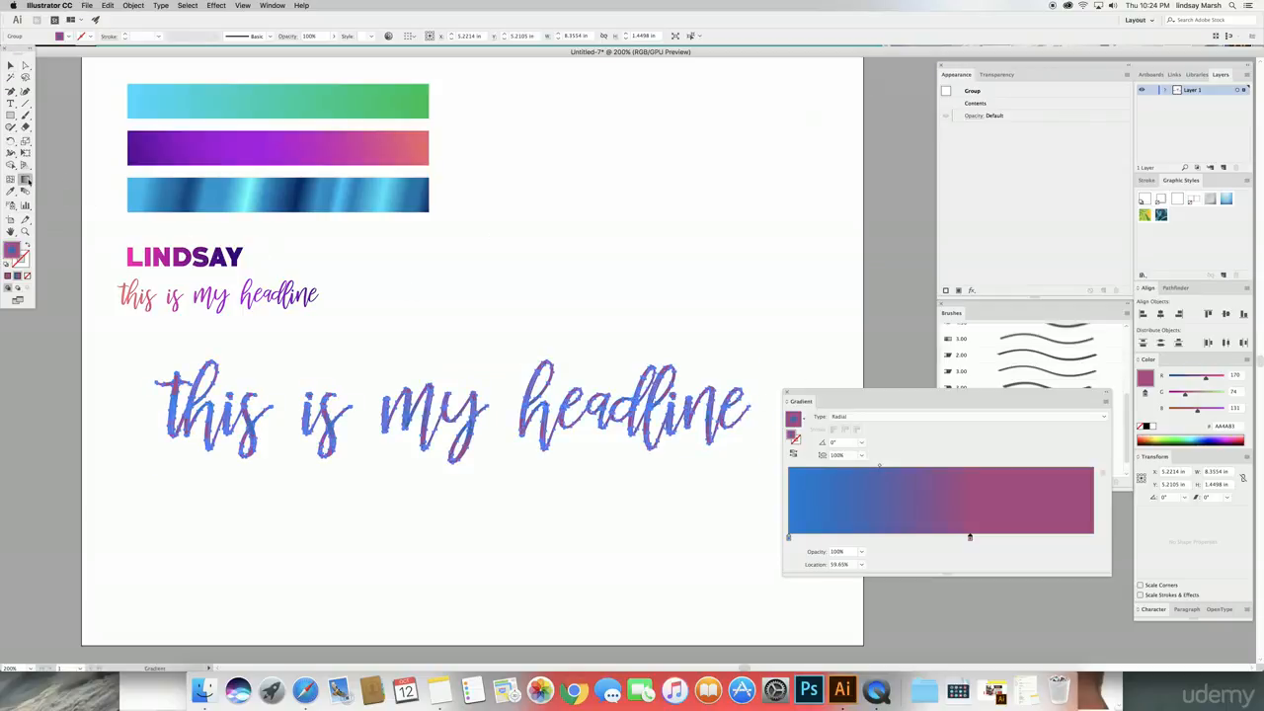
{"action": "left_click_drag", "start_coordinate": [361, 352], "coordinate": [587, 491]}
{"action": "left_click", "coordinate": [11, 66]}
{"action": "left_click", "coordinate": [523, 259]}
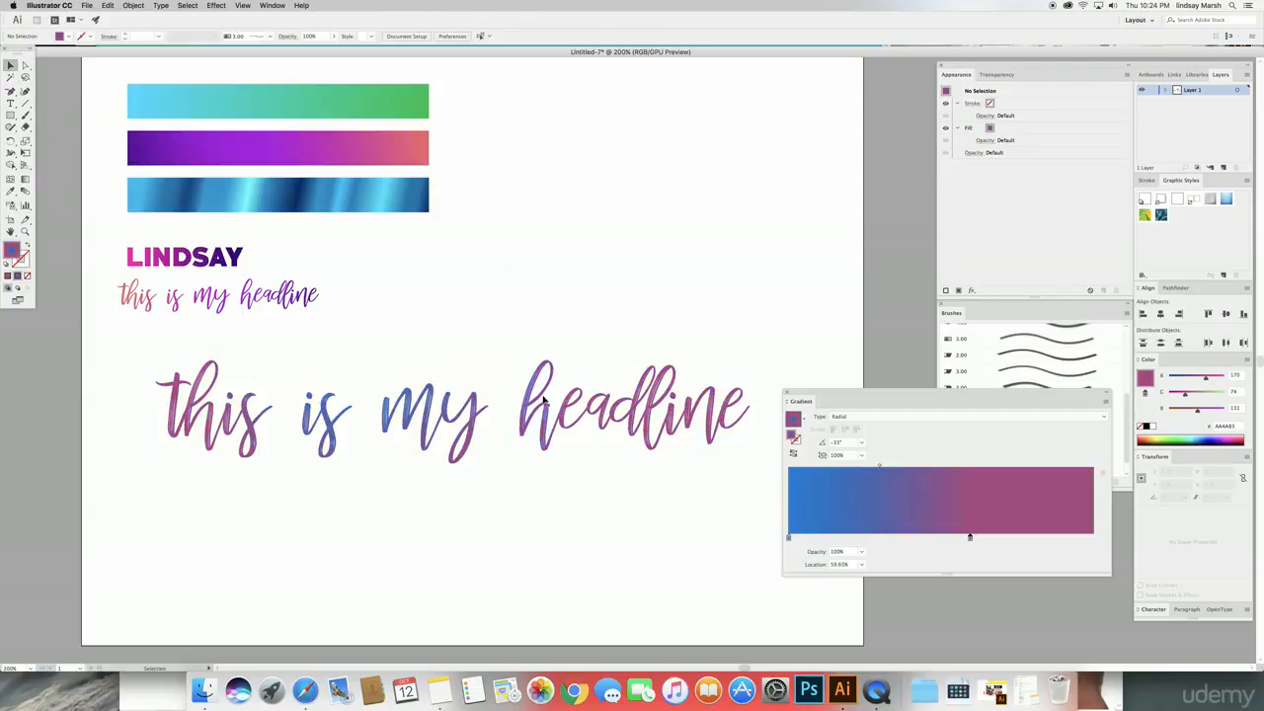
Redraw the headline's radial gradient as a longer diagonal at about -28° and move its magenta stop to 100%.
{"action": "left_click", "coordinate": [541, 408]}
{"action": "left_click", "coordinate": [24, 179]}
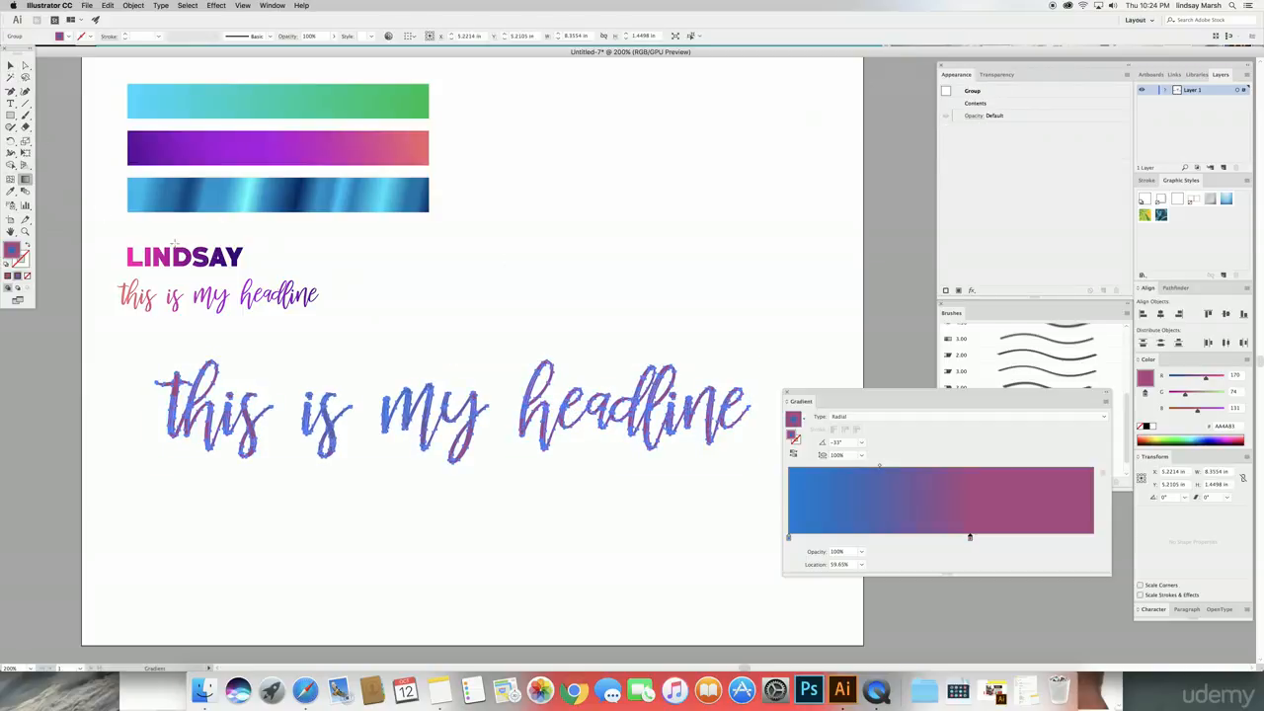
{"action": "left_click_drag", "start_coordinate": [238, 273], "coordinate": [830, 580]}
{"action": "left_click_drag", "start_coordinate": [970, 540], "coordinate": [1094, 541]}
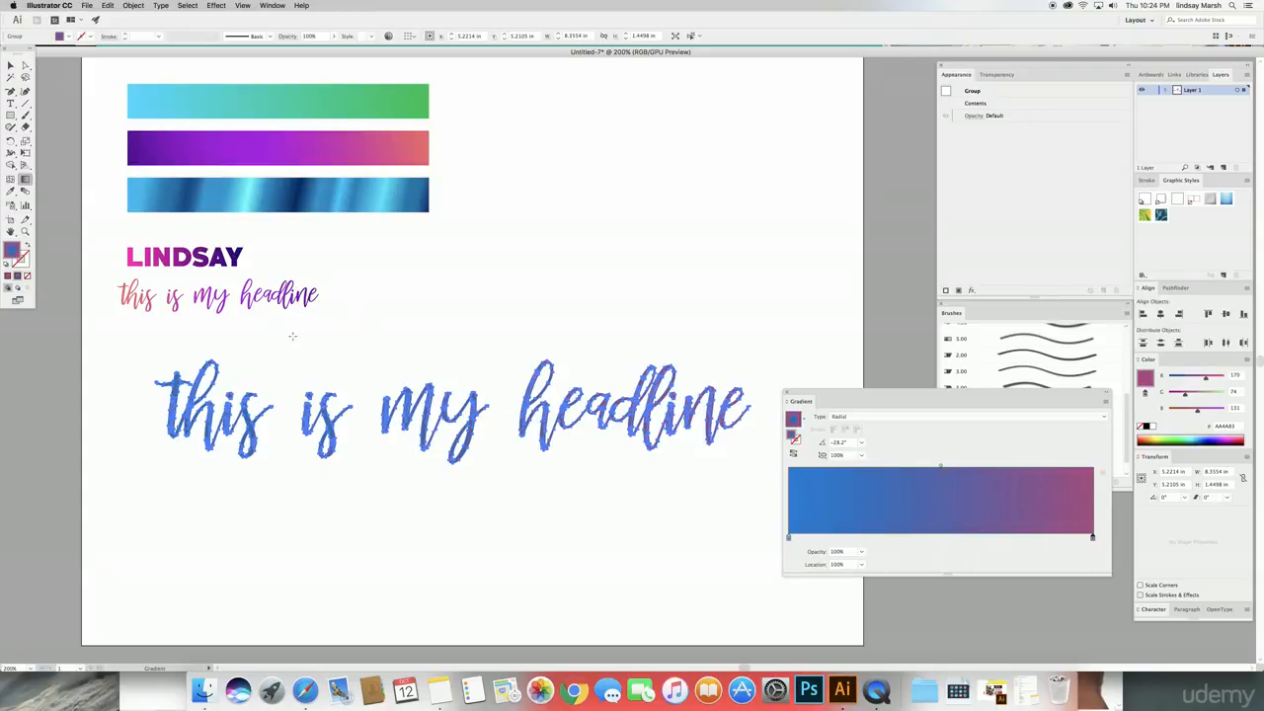
Redraw the headline's radial gradient as a shorter diagonal sweep at about -21.1° so it blends from blue into magenta.
{"action": "left_click_drag", "start_coordinate": [292, 336], "coordinate": [734, 516]}
{"action": "key", "text": "v"}
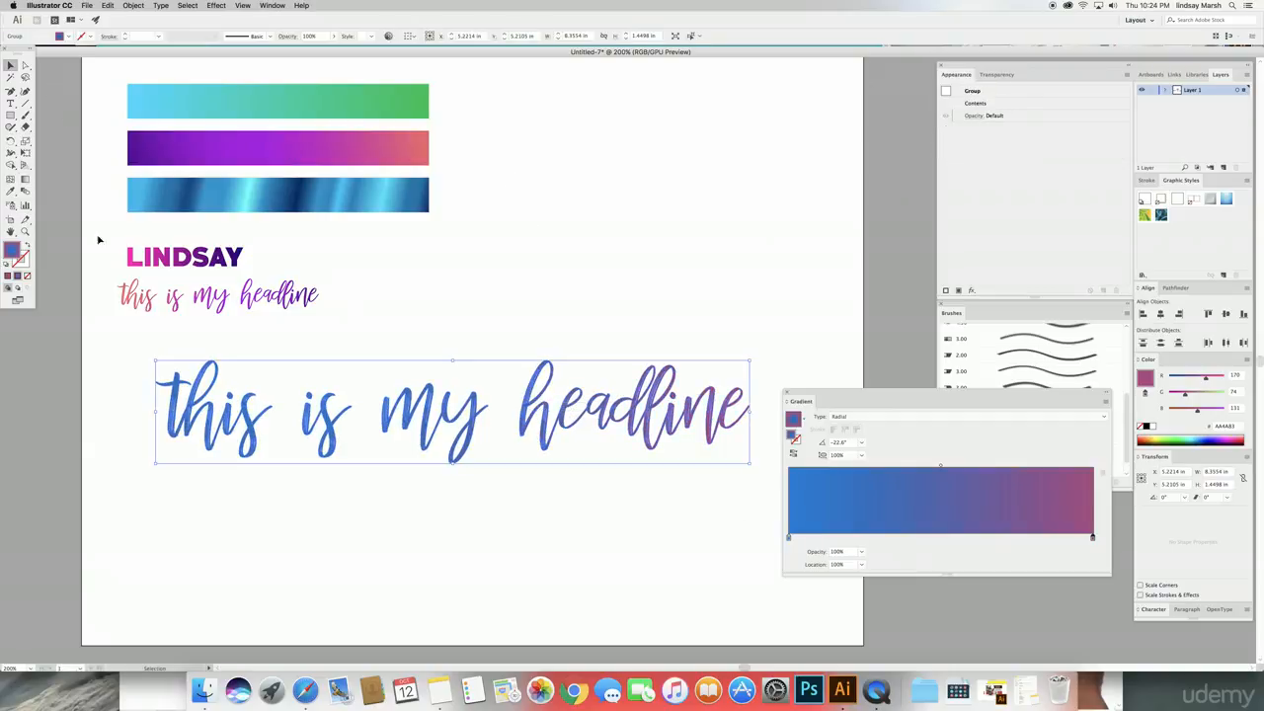
{"action": "key", "text": "g"}
{"action": "left_click_drag", "start_coordinate": [280, 348], "coordinate": [635, 482]}
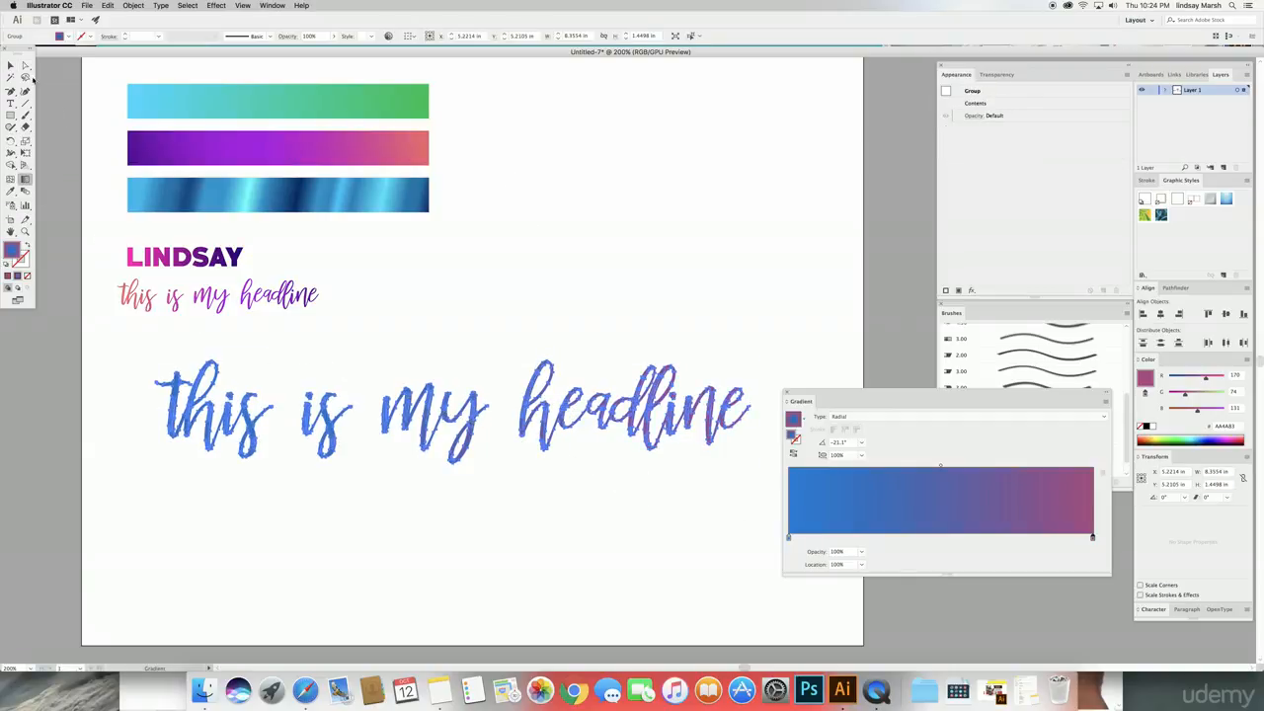
{"action": "left_click", "coordinate": [10, 66]}
Enlarge the name lettering to about 3.03 in wide and fill it with the gradient sampled from the large headline.
{"action": "left_click", "coordinate": [237, 269]}
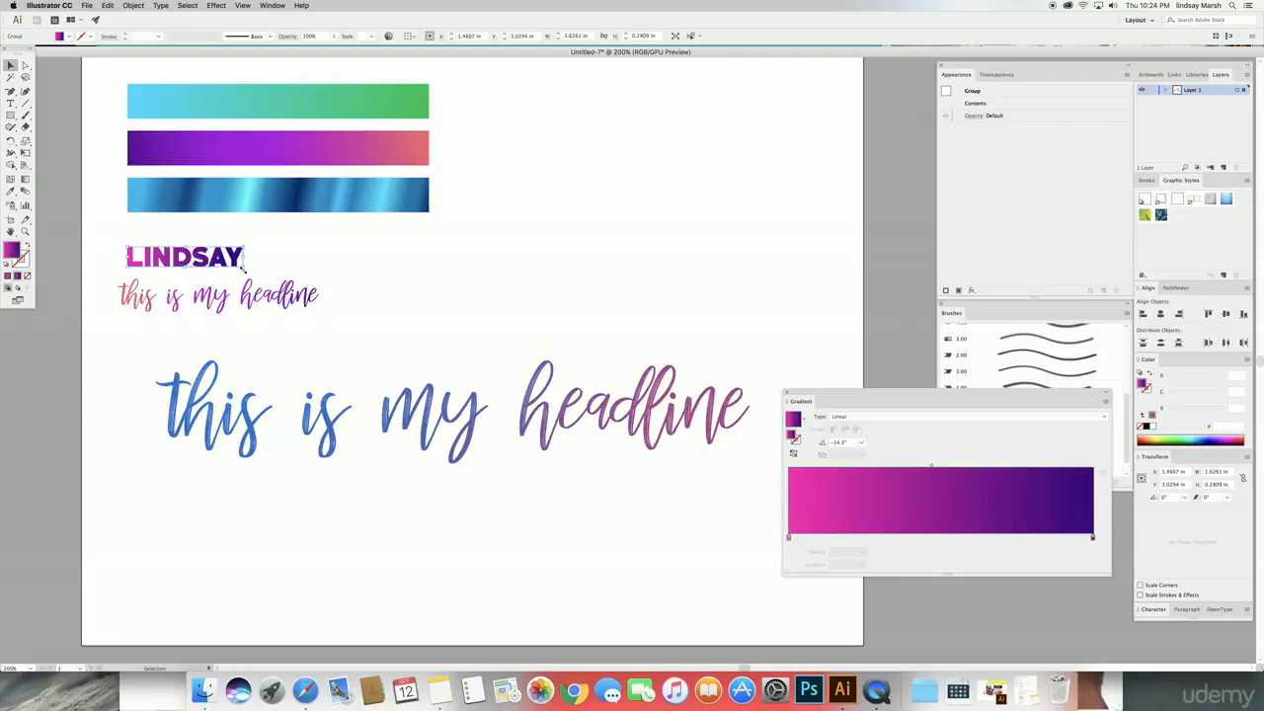
{"action": "left_click_drag", "start_coordinate": [242, 265], "coordinate": [344, 286]}
{"action": "key", "text": "i"}
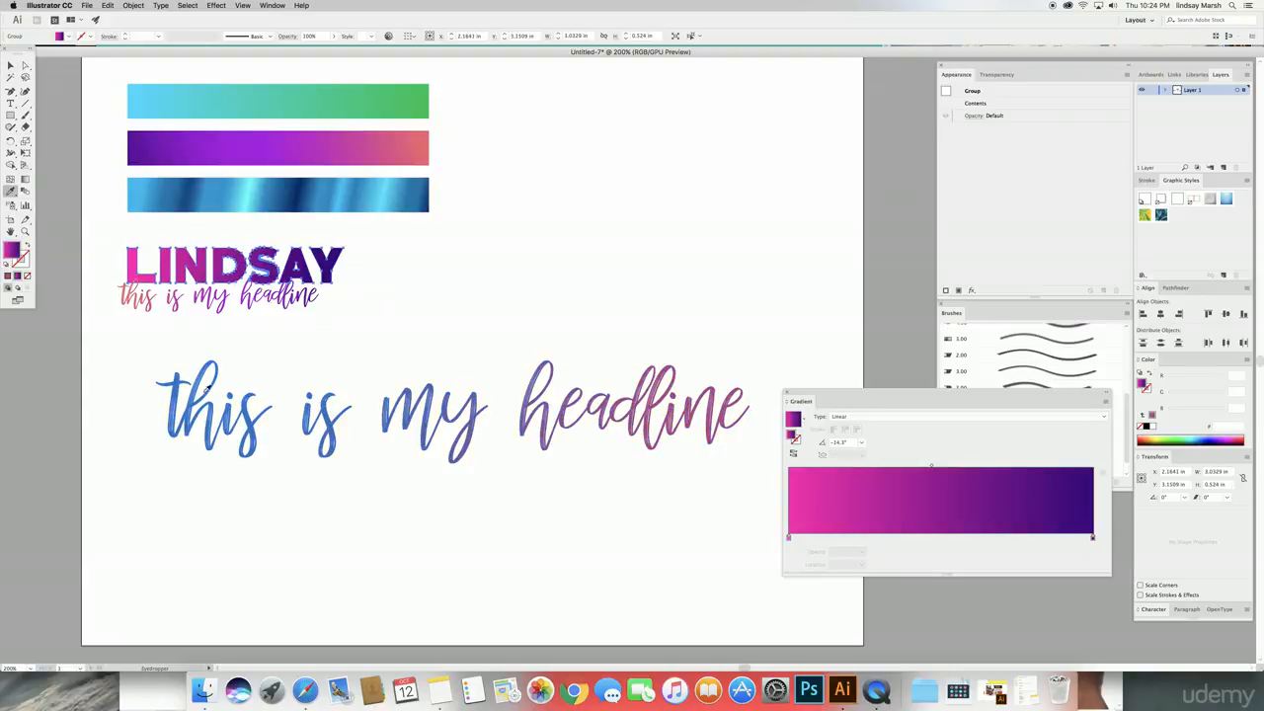
{"action": "left_click", "coordinate": [214, 402]}
Redraw the name lettering's radial gradient diagonally at about -23.8° as one continuous blue-to-magenta sweep.
{"action": "left_click", "coordinate": [23, 182]}
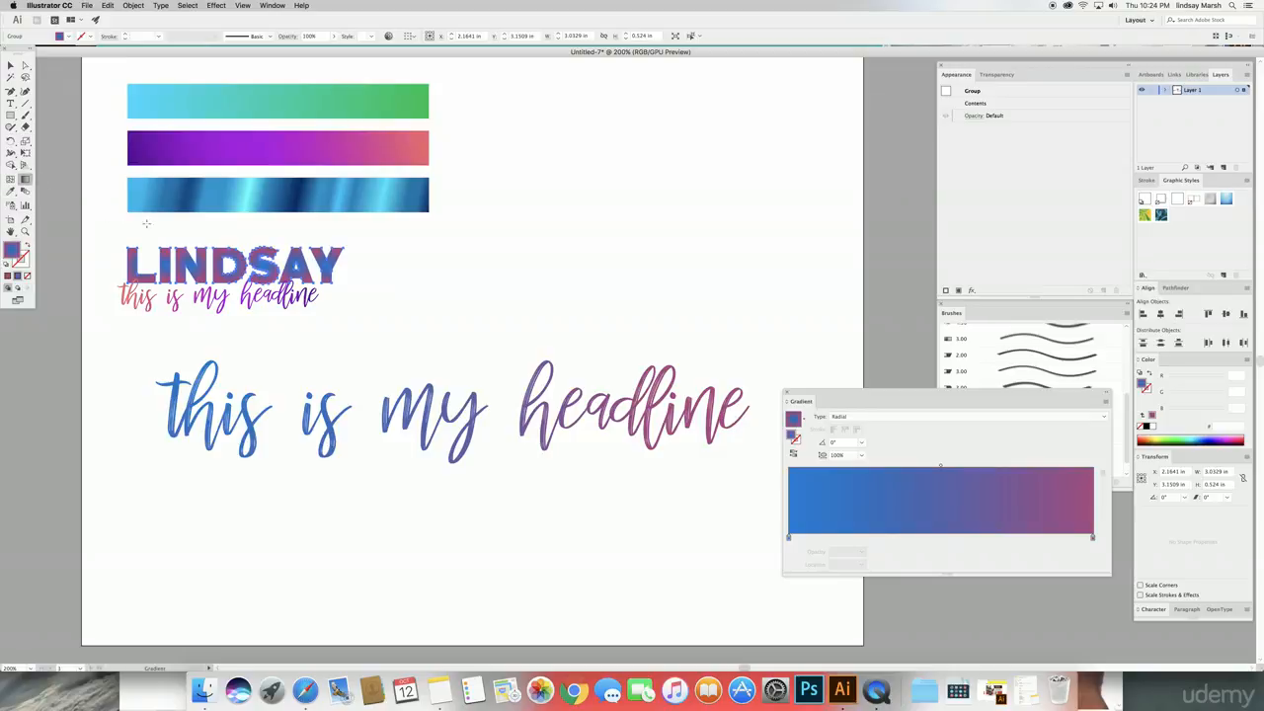
{"action": "left_click_drag", "start_coordinate": [161, 235], "coordinate": [322, 321]}
{"action": "left_click_drag", "start_coordinate": [155, 228], "coordinate": [326, 292]}
Move the name lettering to the empty artboard area beside the gradient bars and deselect it.
{"action": "key", "text": "v"}
{"action": "left_click_drag", "start_coordinate": [240, 255], "coordinate": [616, 187]}
{"action": "left_click", "coordinate": [719, 188]}
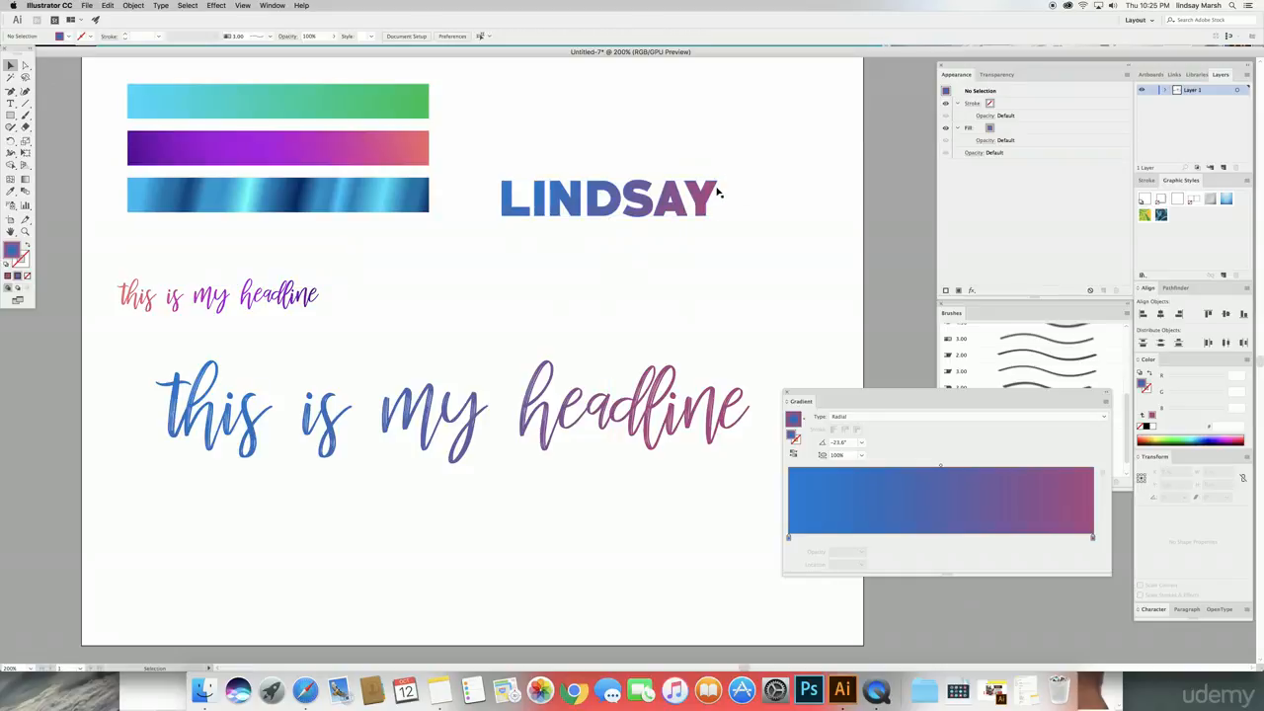